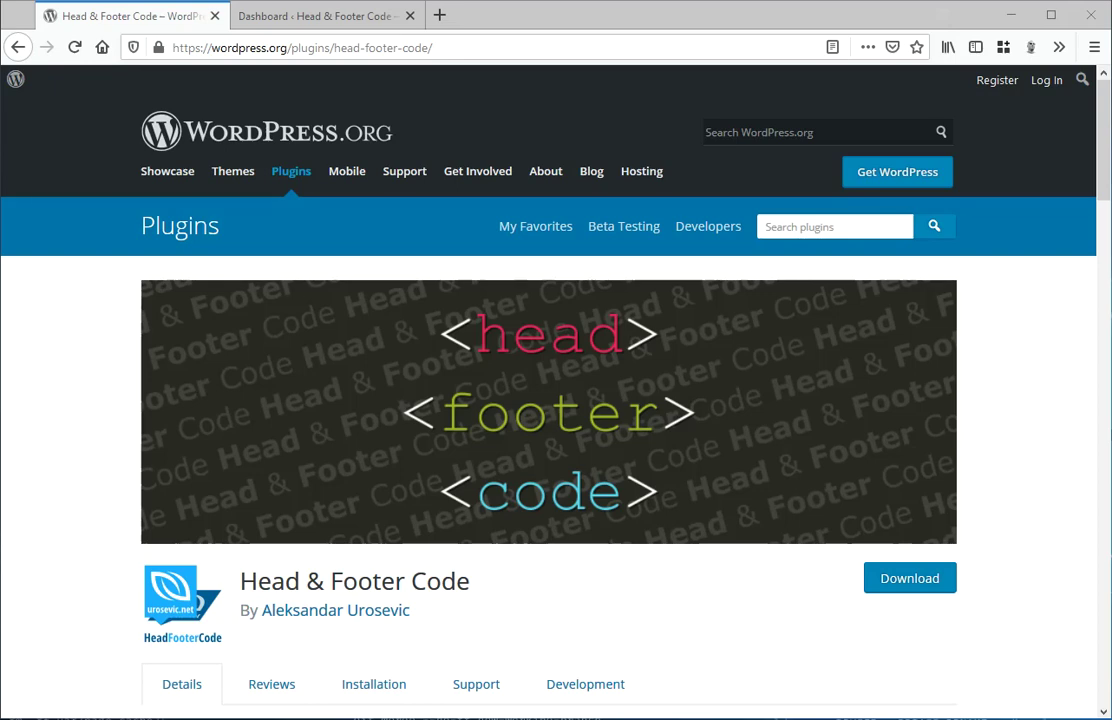
Step: Go to Plugins > Add New from the site's admin dashboard
click(74, 622)
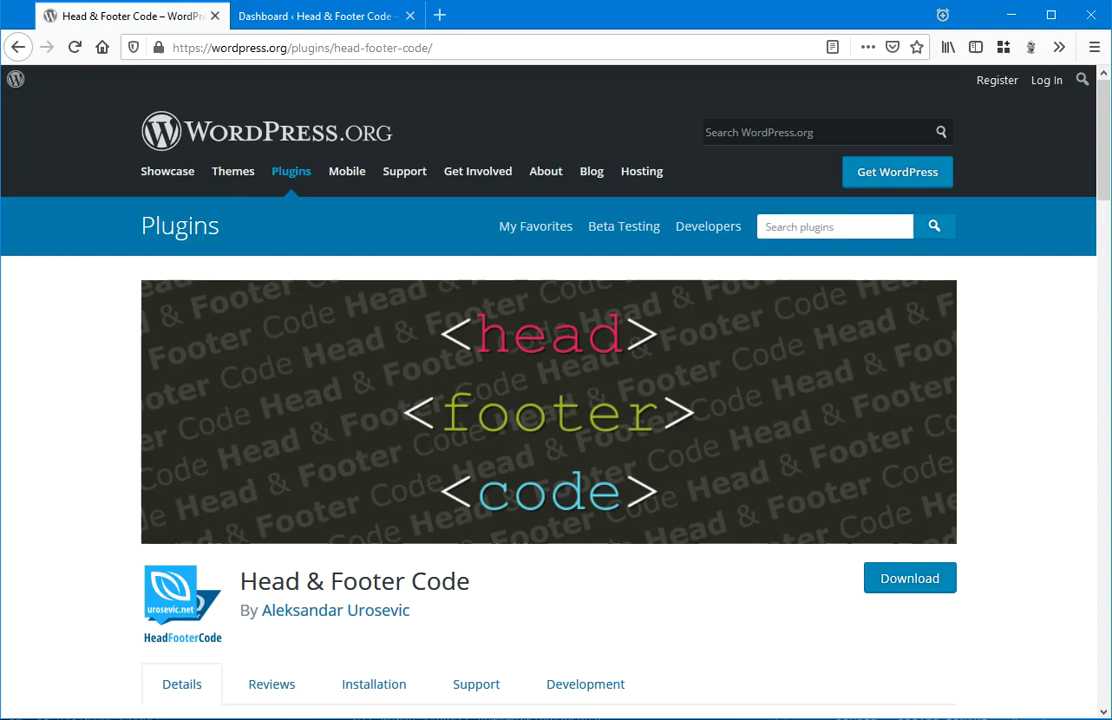
click(311, 18)
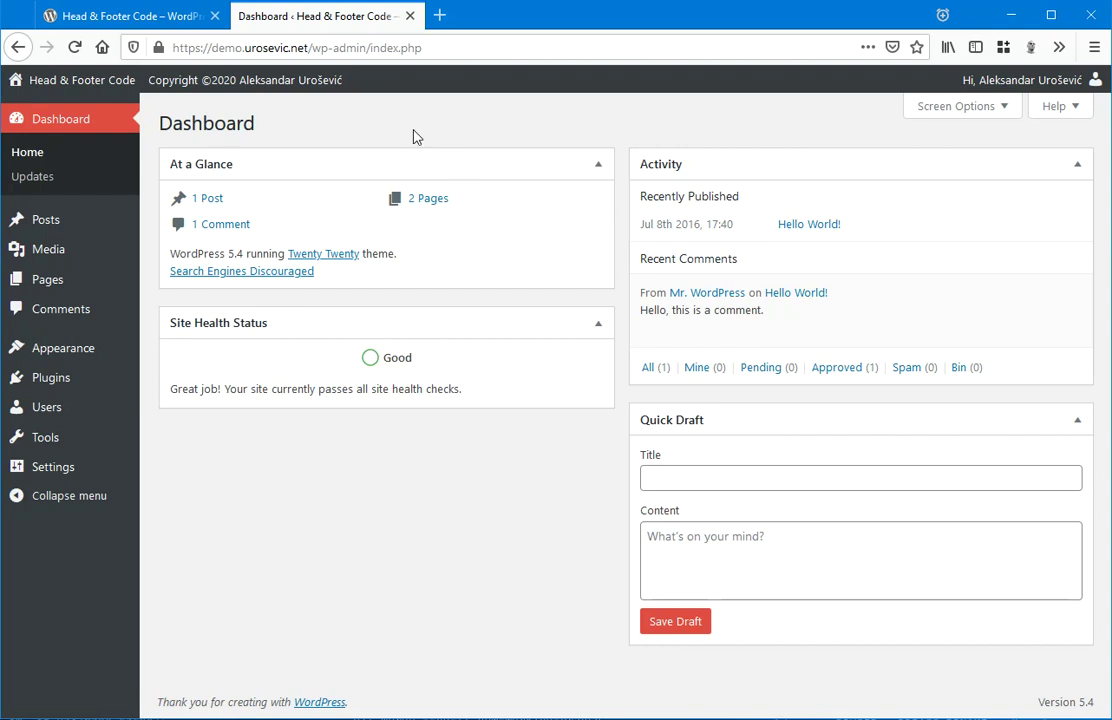
mouse_move(48, 388)
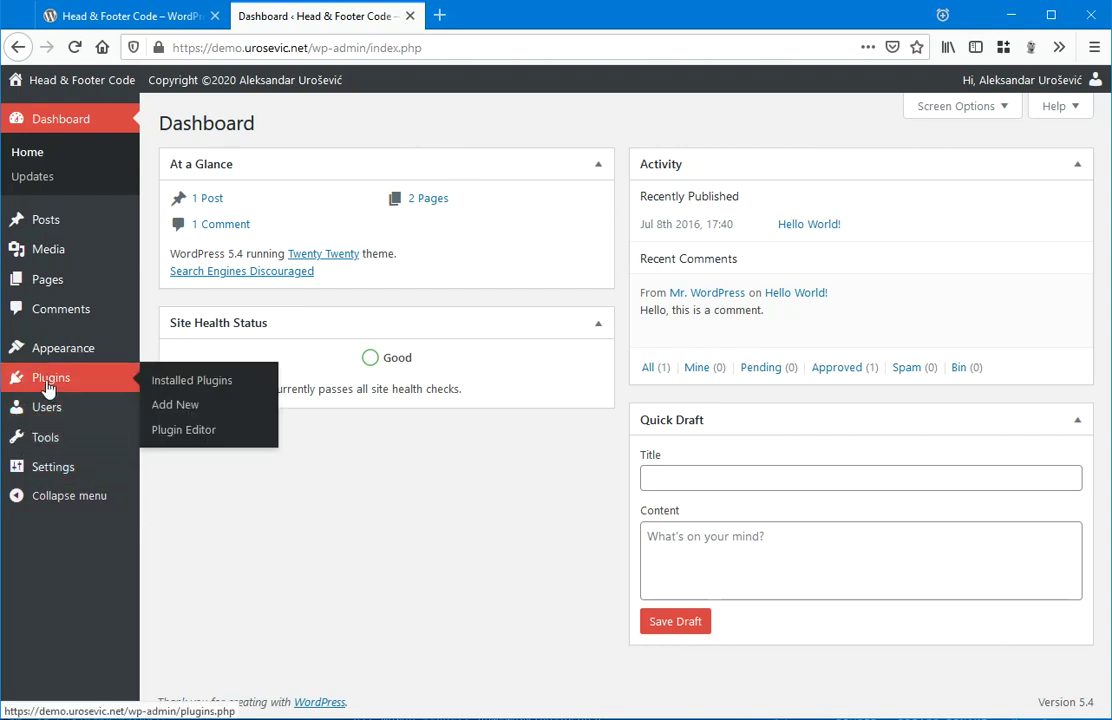
click(190, 413)
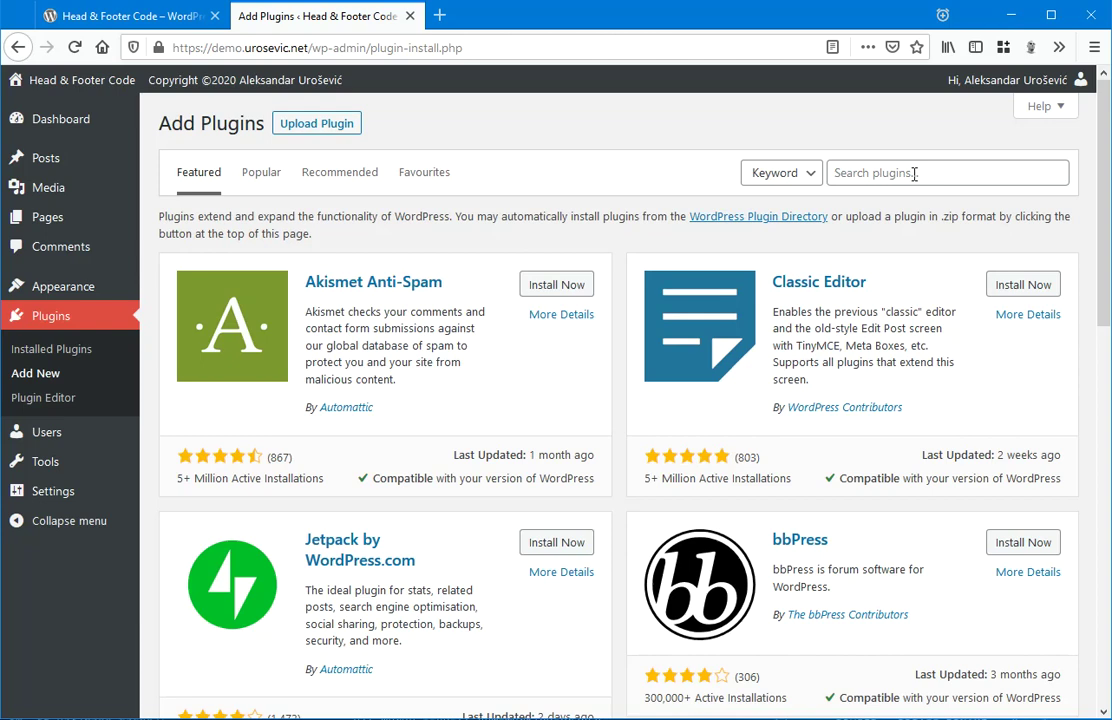
Step: Search 'head footer code', then install and activate the Head & Footer Code plugin
click(913, 173)
text(head footer )
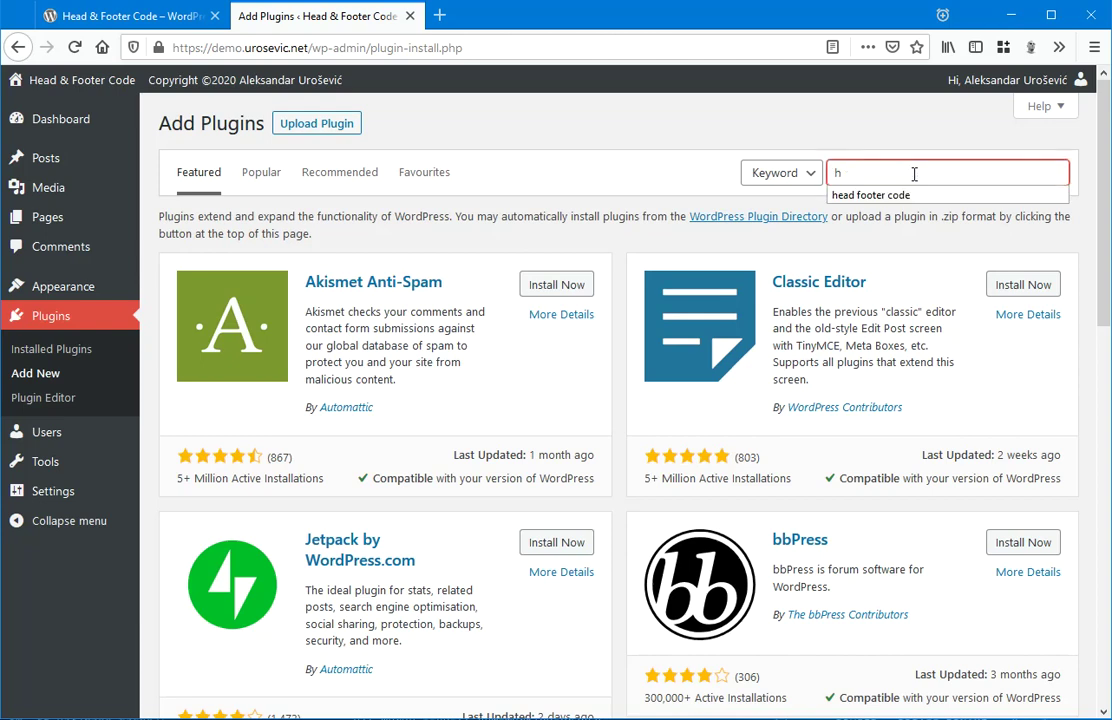
text(code)
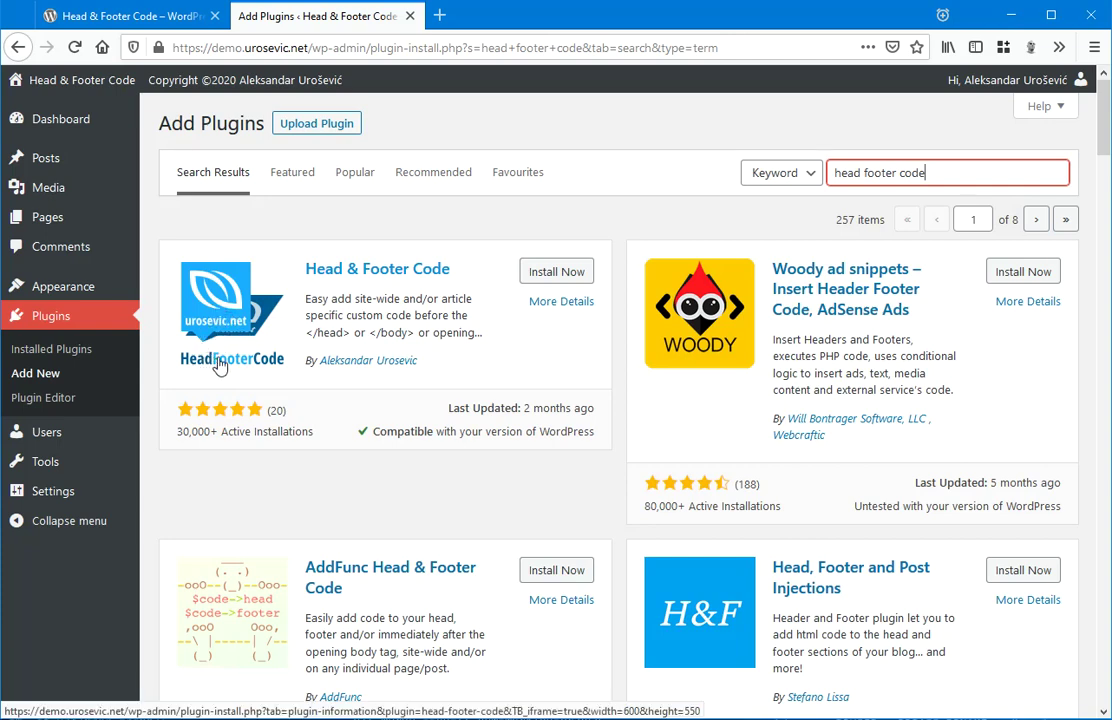
click(549, 275)
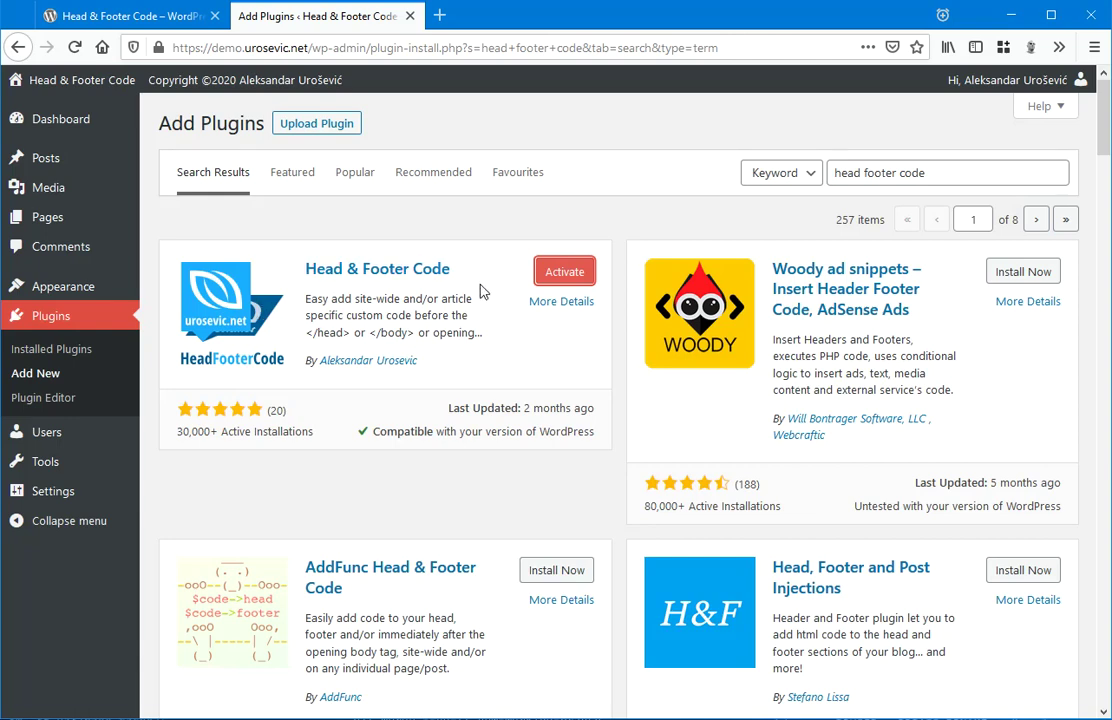
click(567, 279)
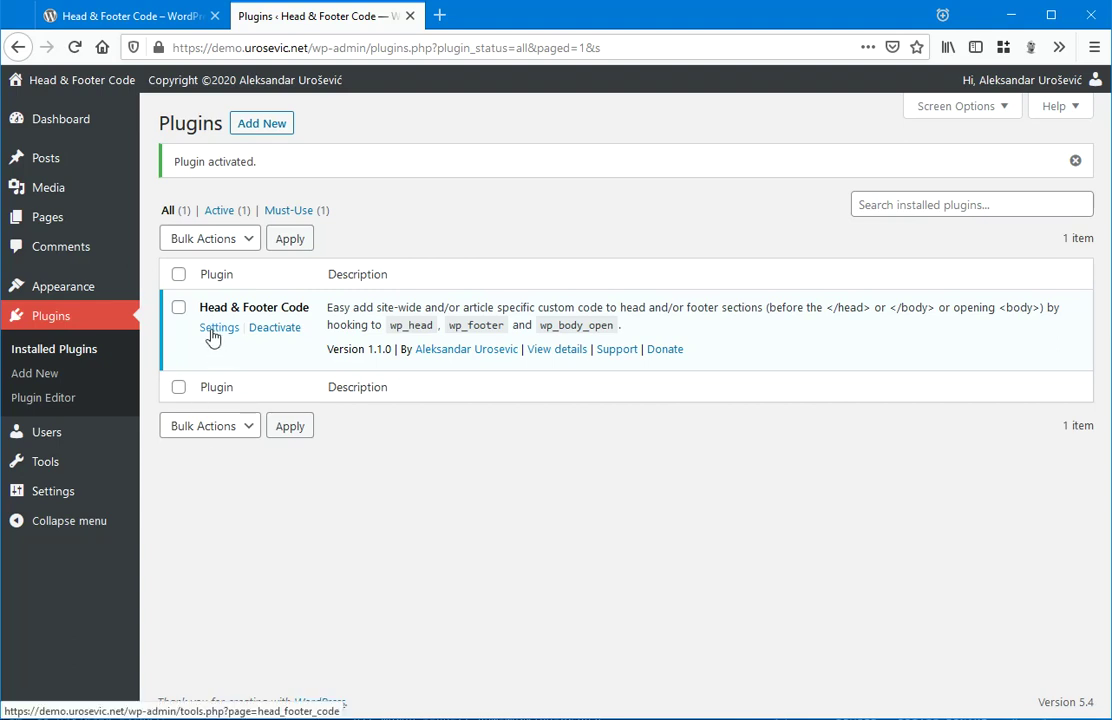
Step: Open the Tools > Head & Footer Code settings page
mouse_move(14, 463)
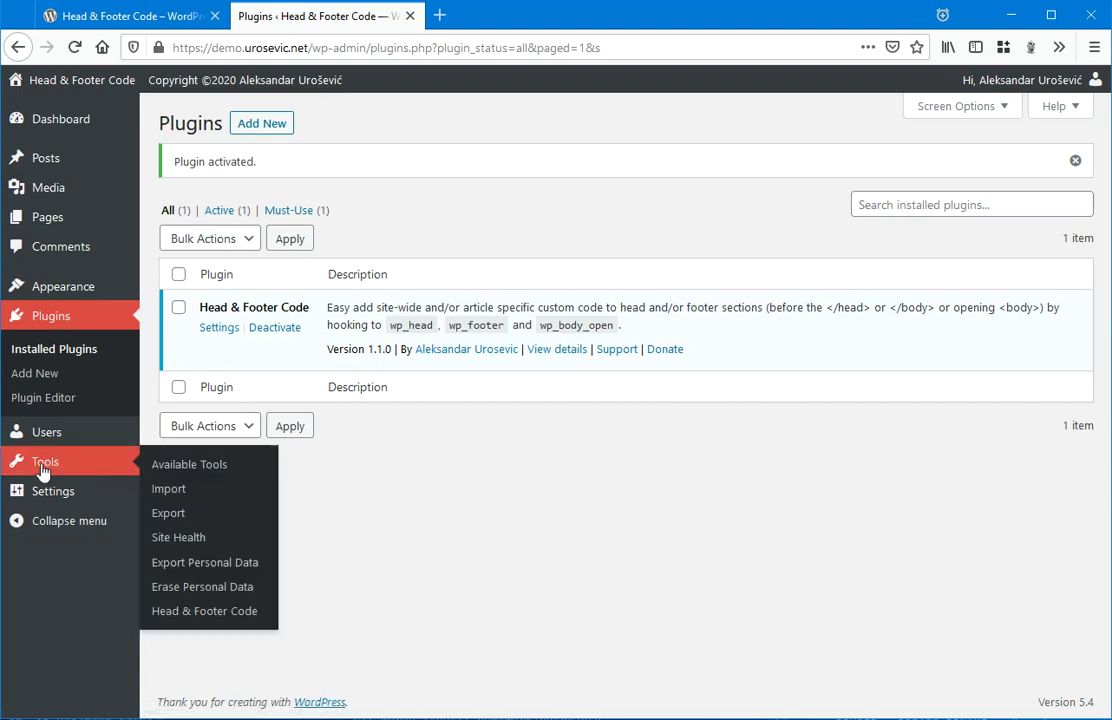
click(184, 623)
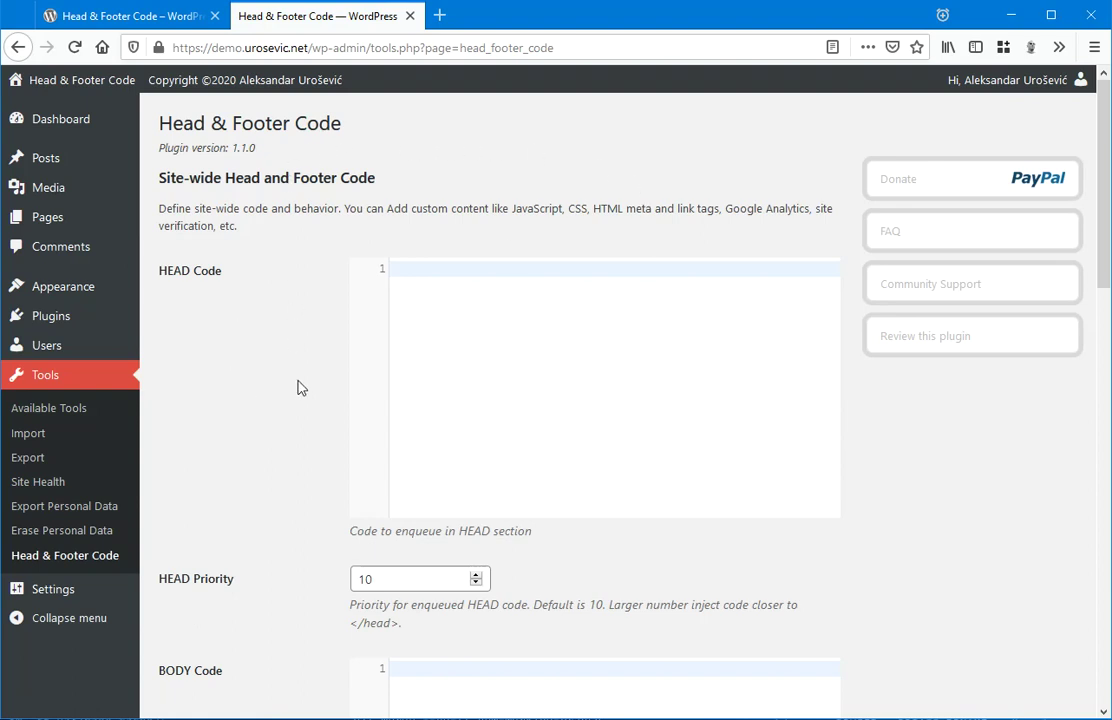
double_click(243, 147)
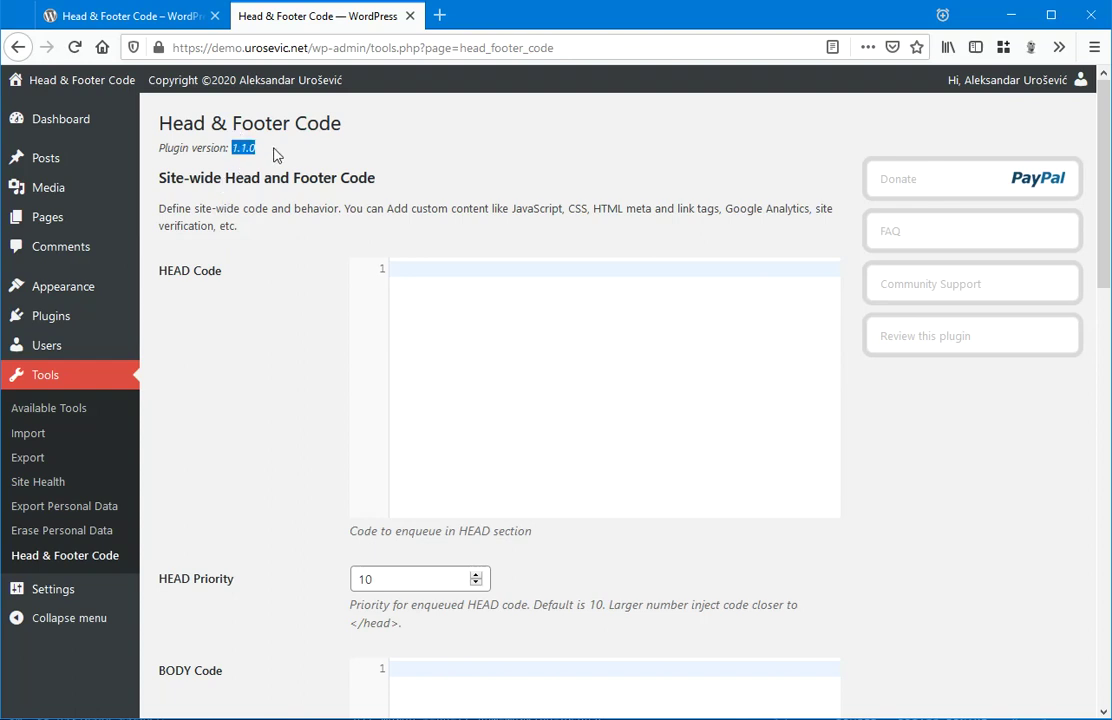
click(426, 163)
scroll(539, 392, down, 3)
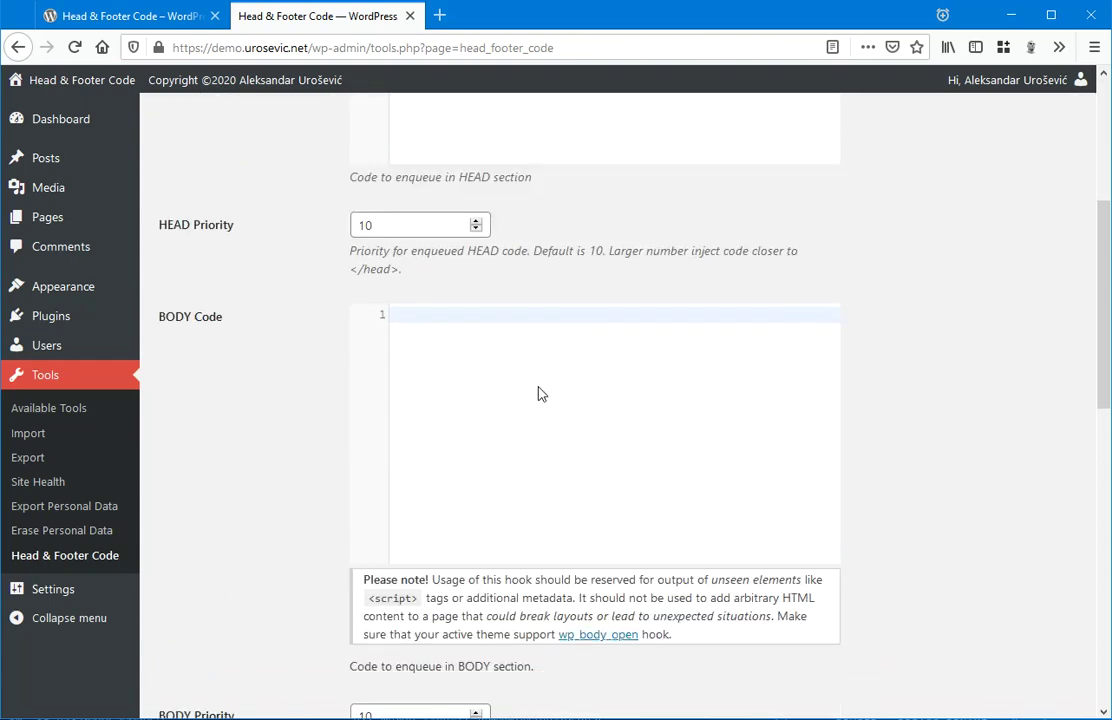
click(539, 392)
scroll(539, 392, down, 4)
click(524, 432)
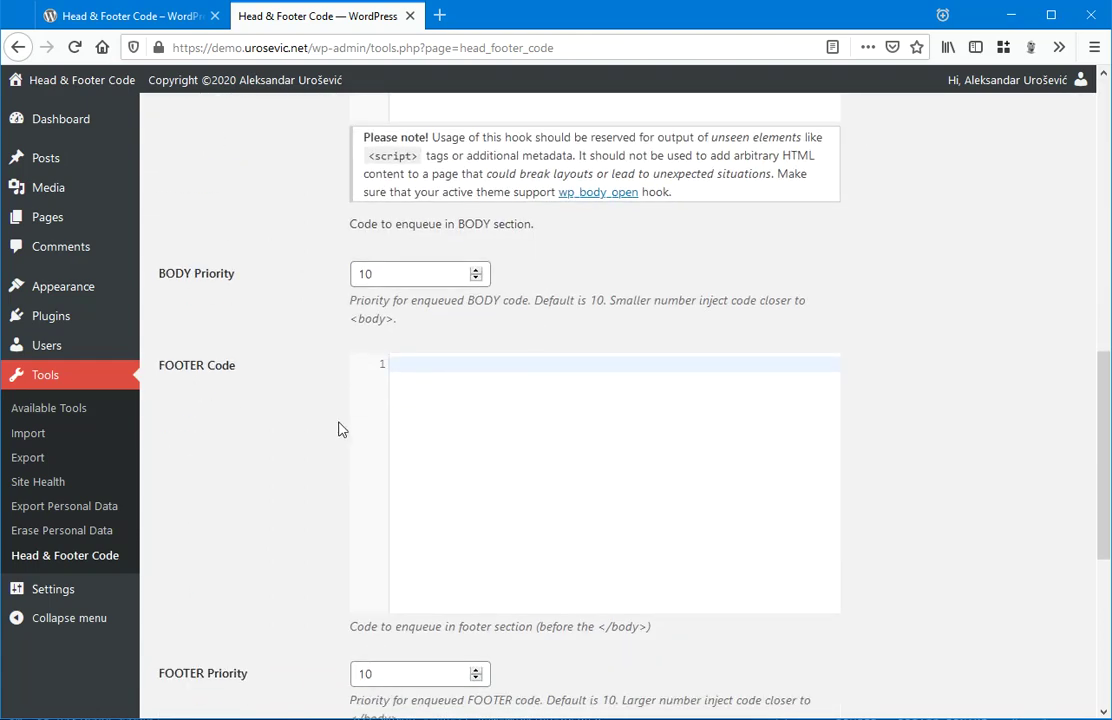
scroll(561, 487, up, 8)
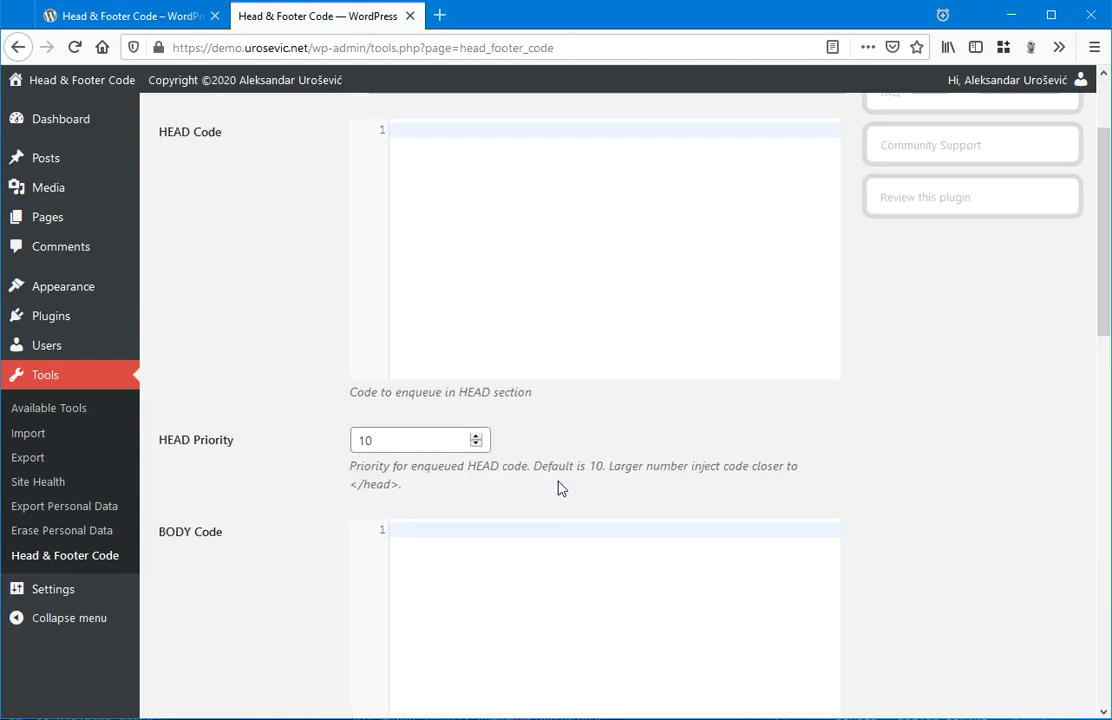
click(485, 361)
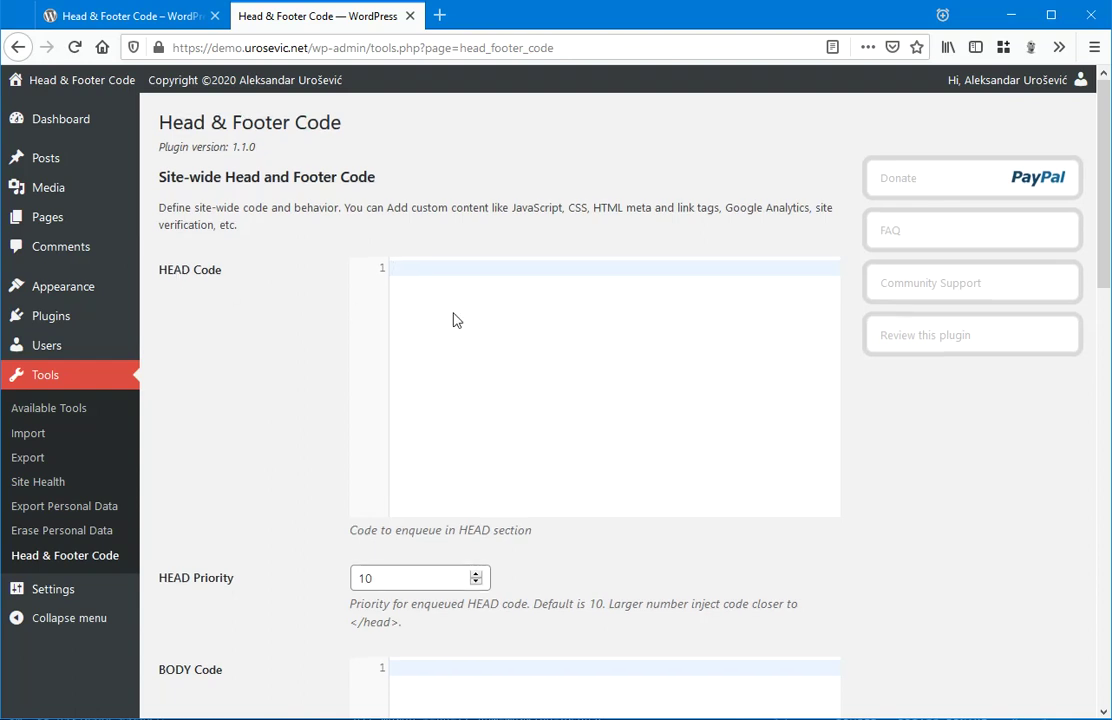
scroll(453, 320, down, 3)
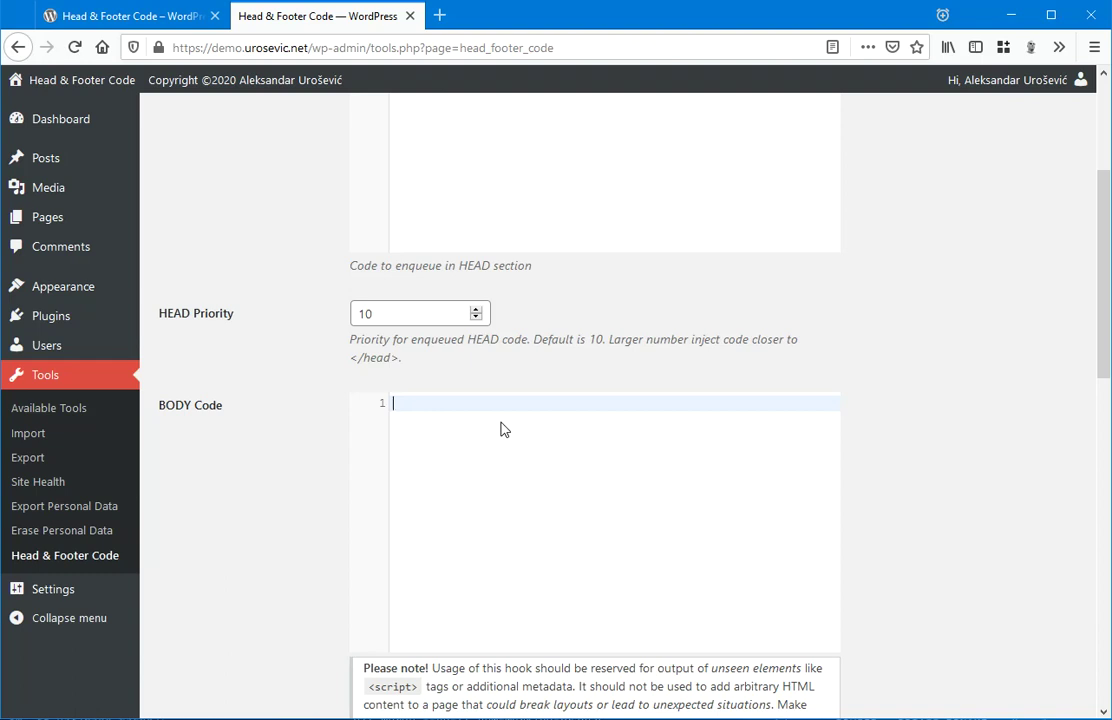
scroll(504, 429, down, 5)
scroll(235, 495, down, 3)
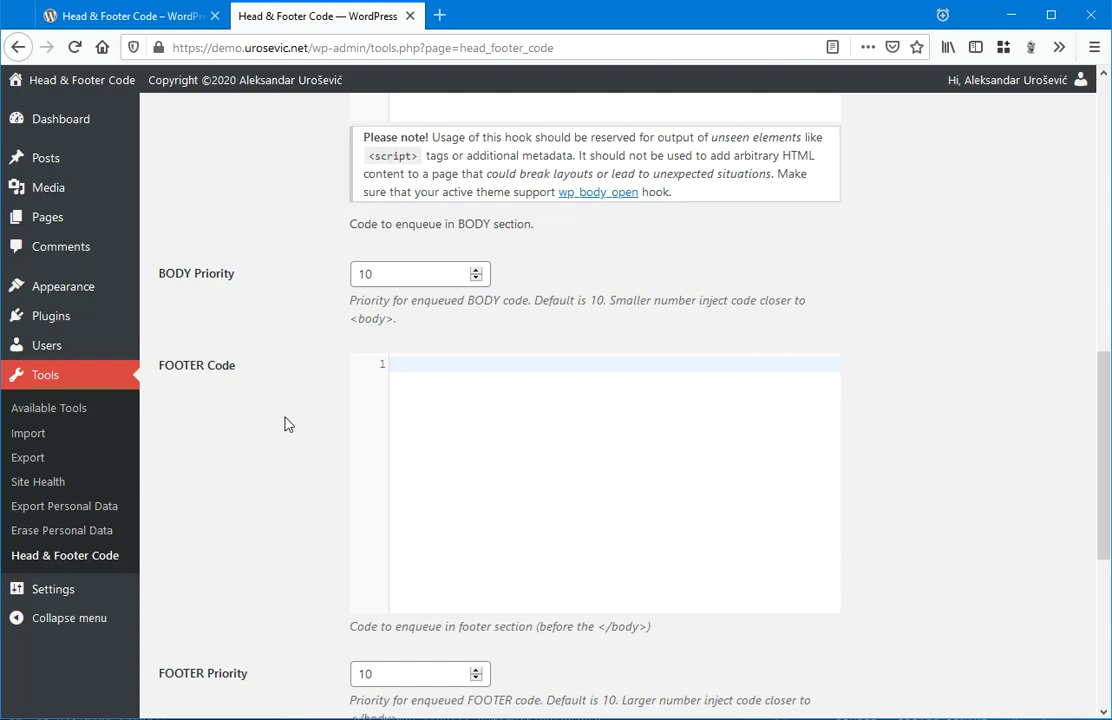
scroll(286, 424, up, 6)
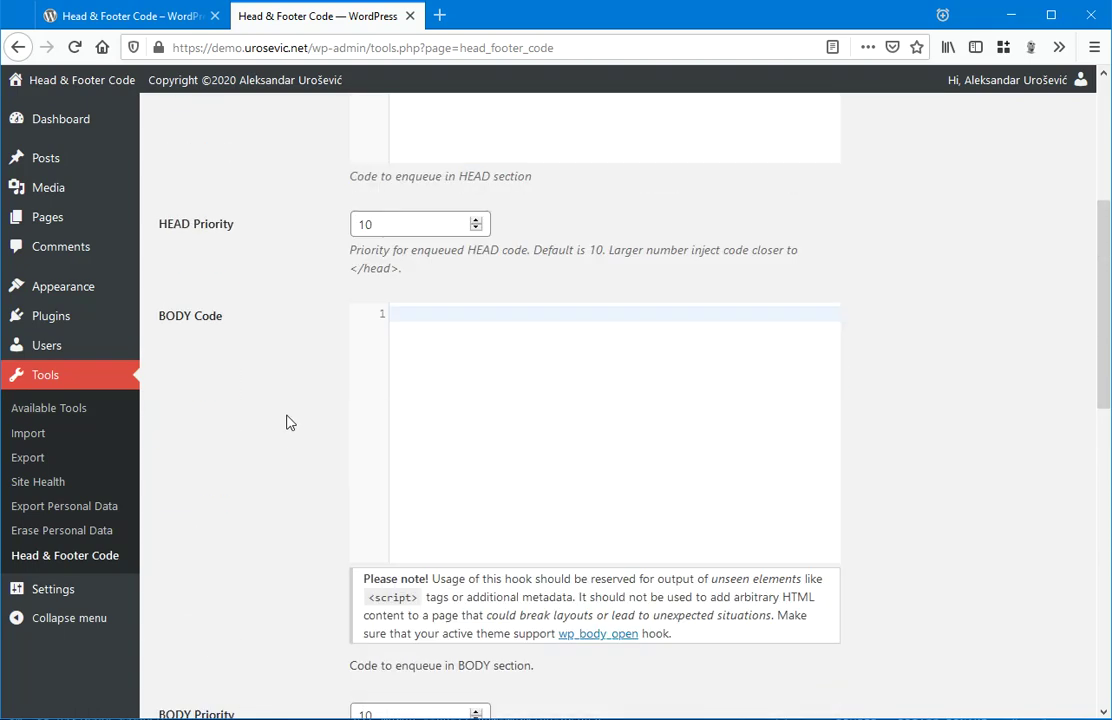
scroll(286, 424, up, 3)
click(529, 347)
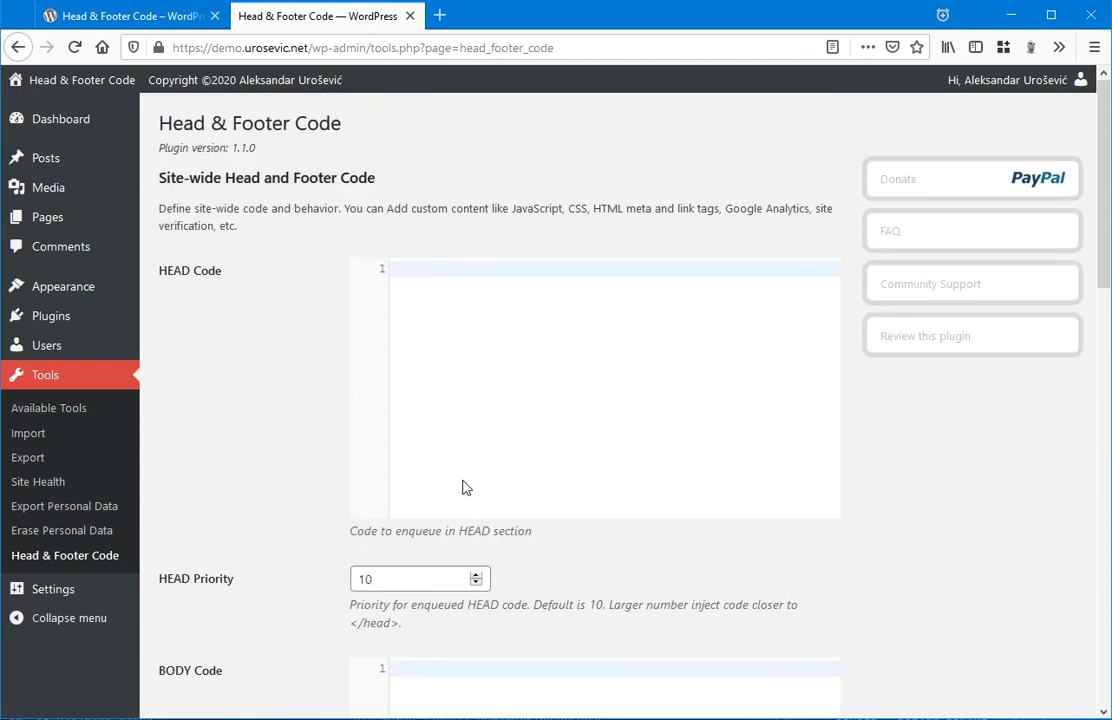
click(409, 583)
click(285, 576)
scroll(237, 523, down, 3)
click(380, 402)
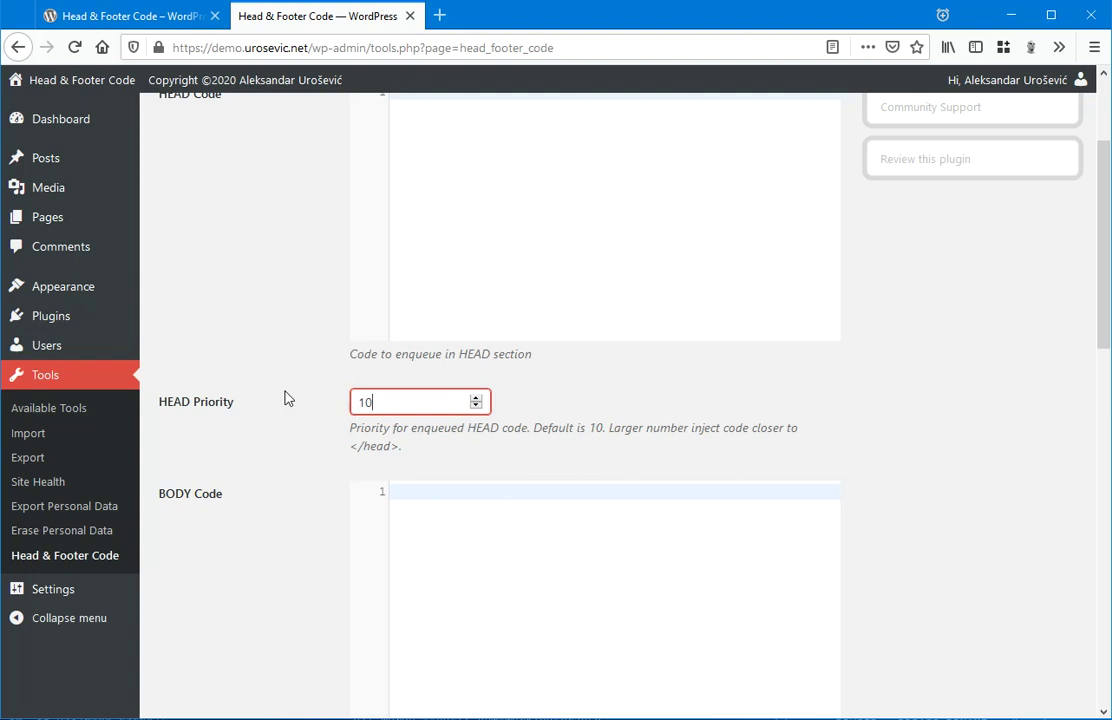
click(270, 406)
scroll(269, 406, up, 3)
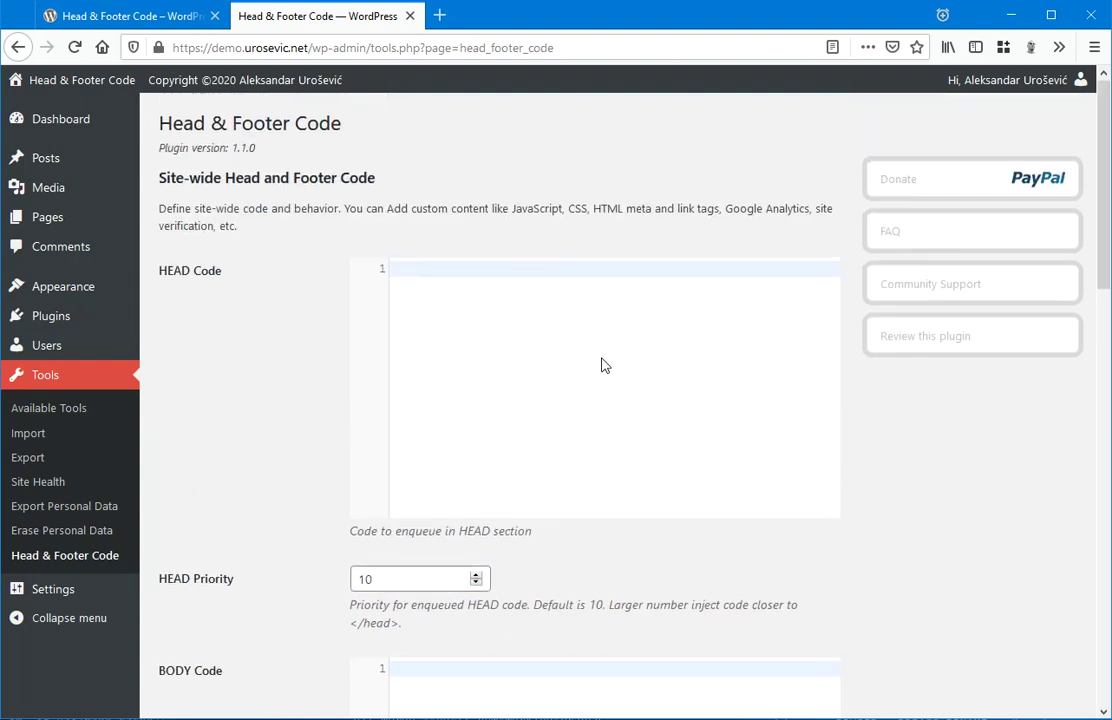
click(558, 400)
click(401, 581)
drag(401, 581, 315, 581)
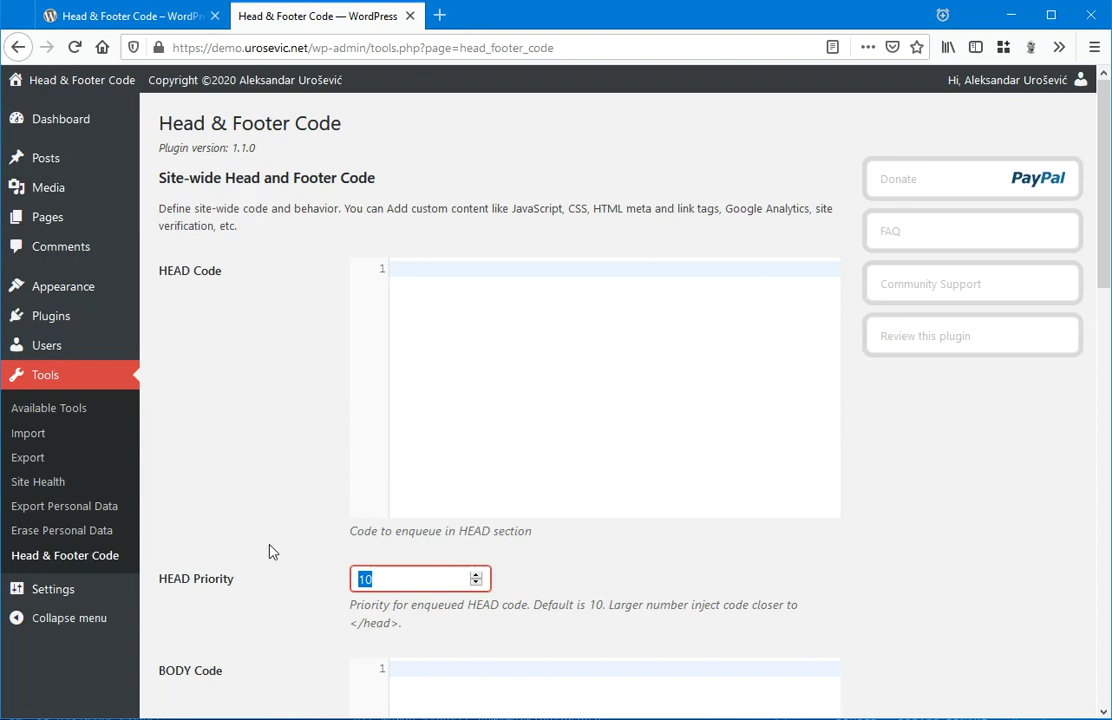
click(390, 578)
drag(397, 578, 282, 567)
click(294, 543)
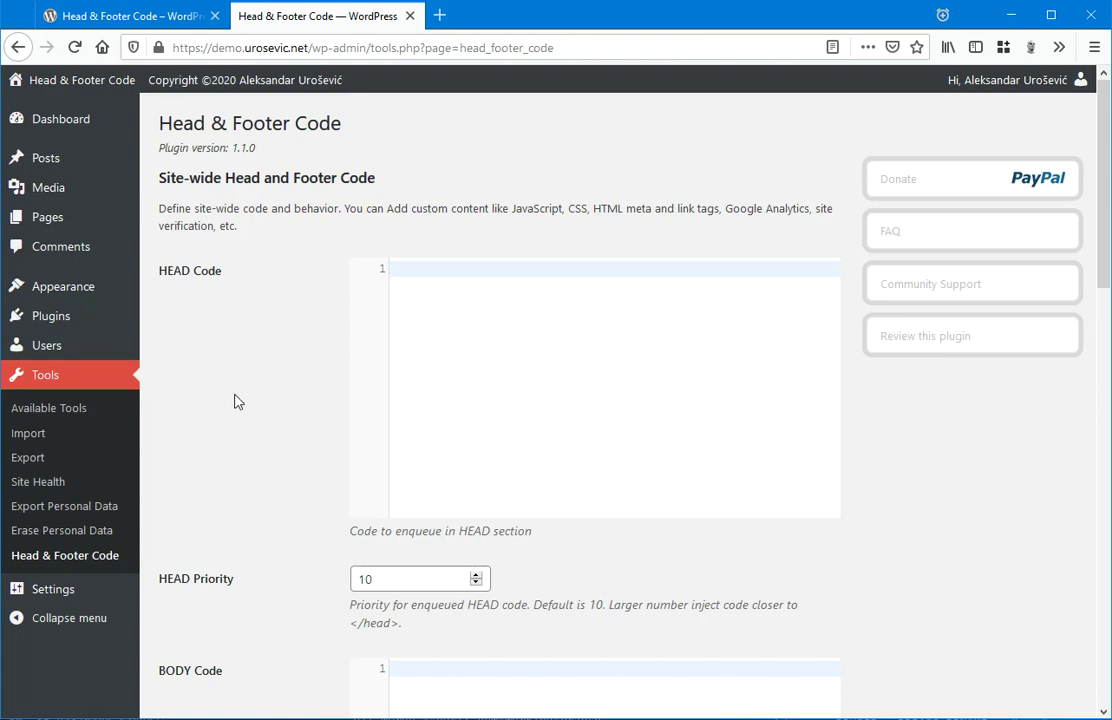
scroll(237, 401, down, 3)
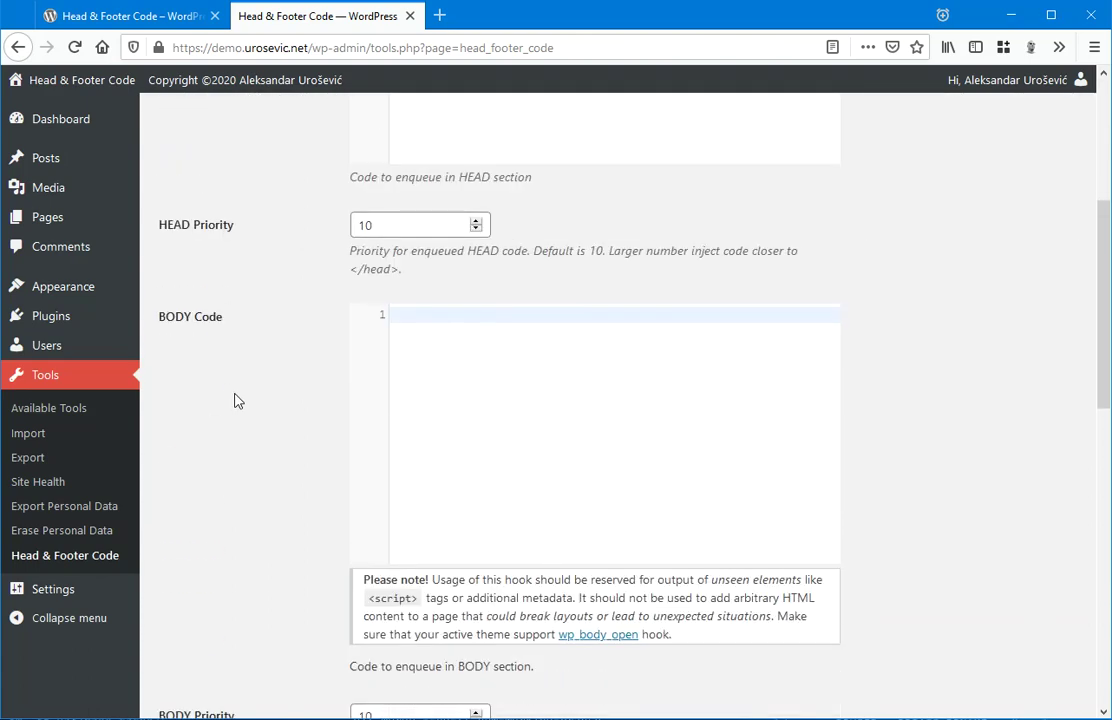
scroll(237, 401, down, 4)
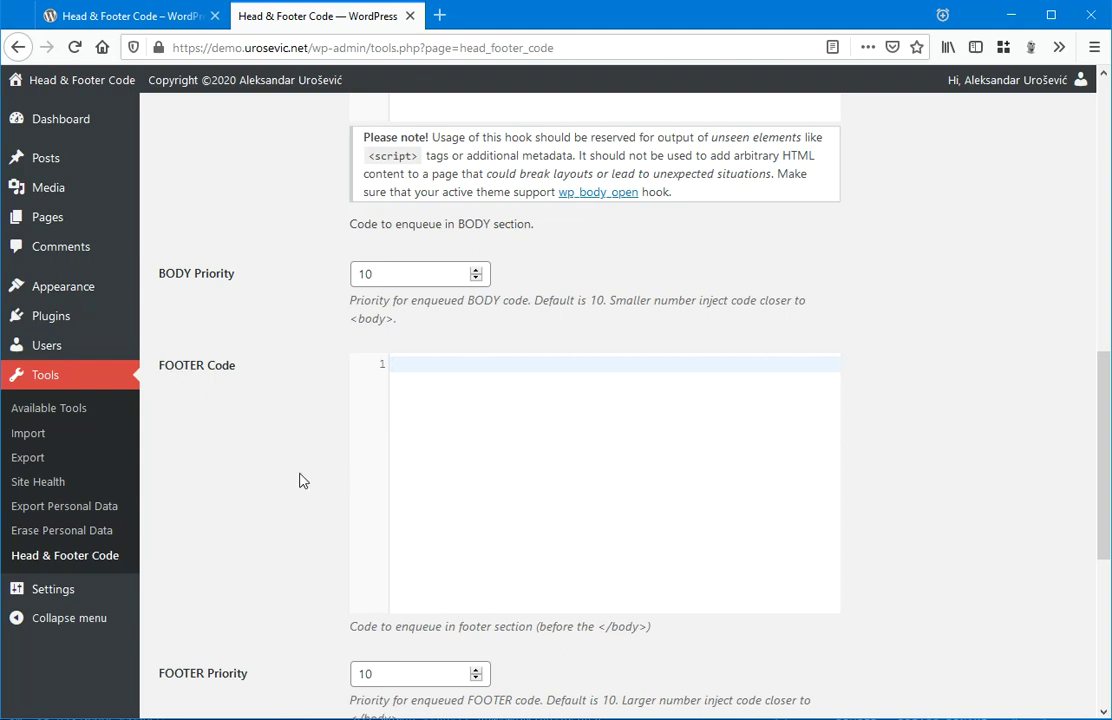
scroll(300, 479, down, 1)
click(390, 587)
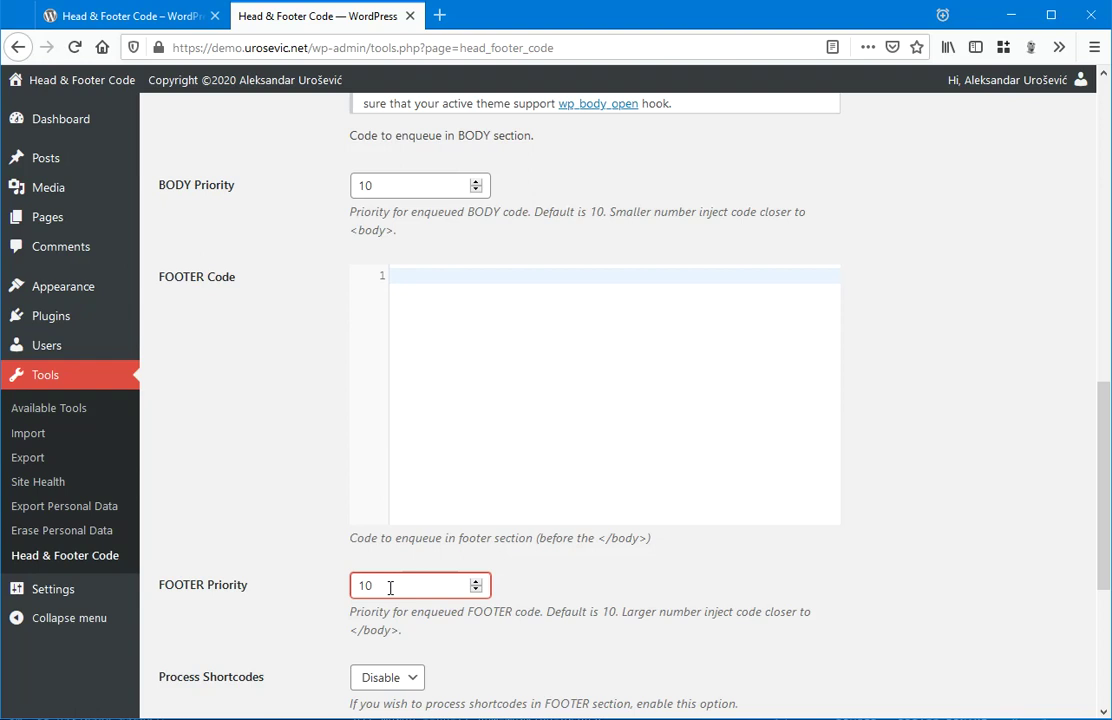
click(290, 583)
drag(598, 538, 650, 540)
click(240, 455)
double_click(378, 586)
click(248, 541)
double_click(410, 592)
click(260, 505)
click(512, 360)
scroll(280, 434, up, 5)
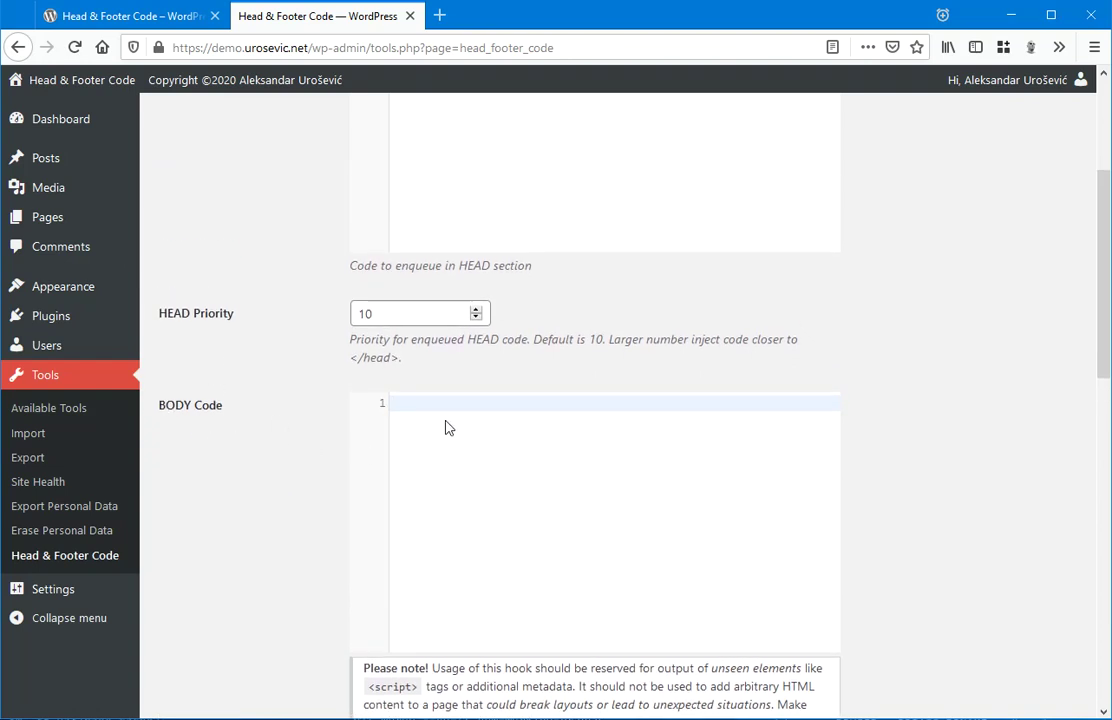
scroll(474, 449, down, 1)
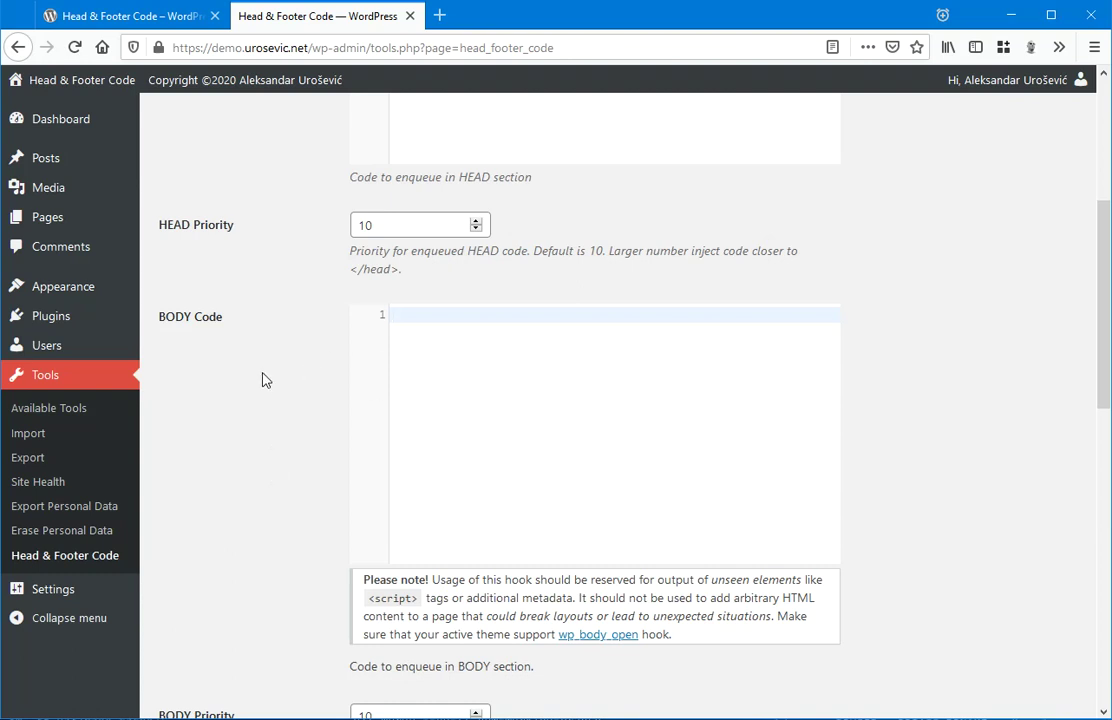
drag(164, 316, 207, 314)
click(207, 315)
scroll(555, 584, down, 5)
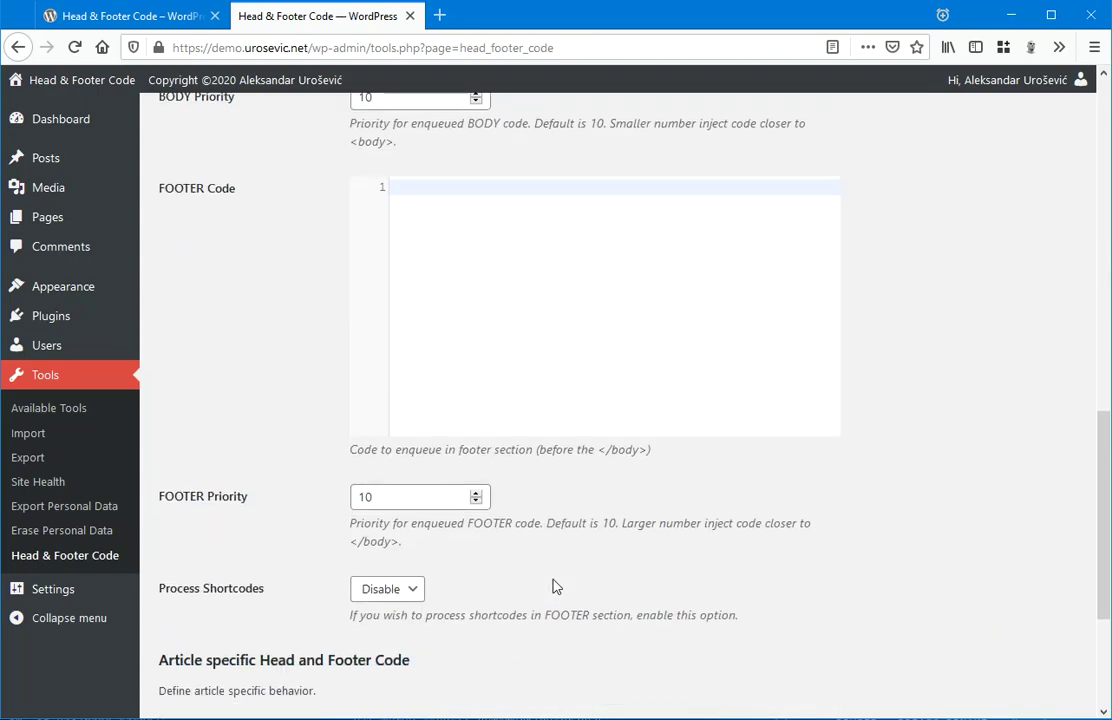
scroll(553, 586, up, 8)
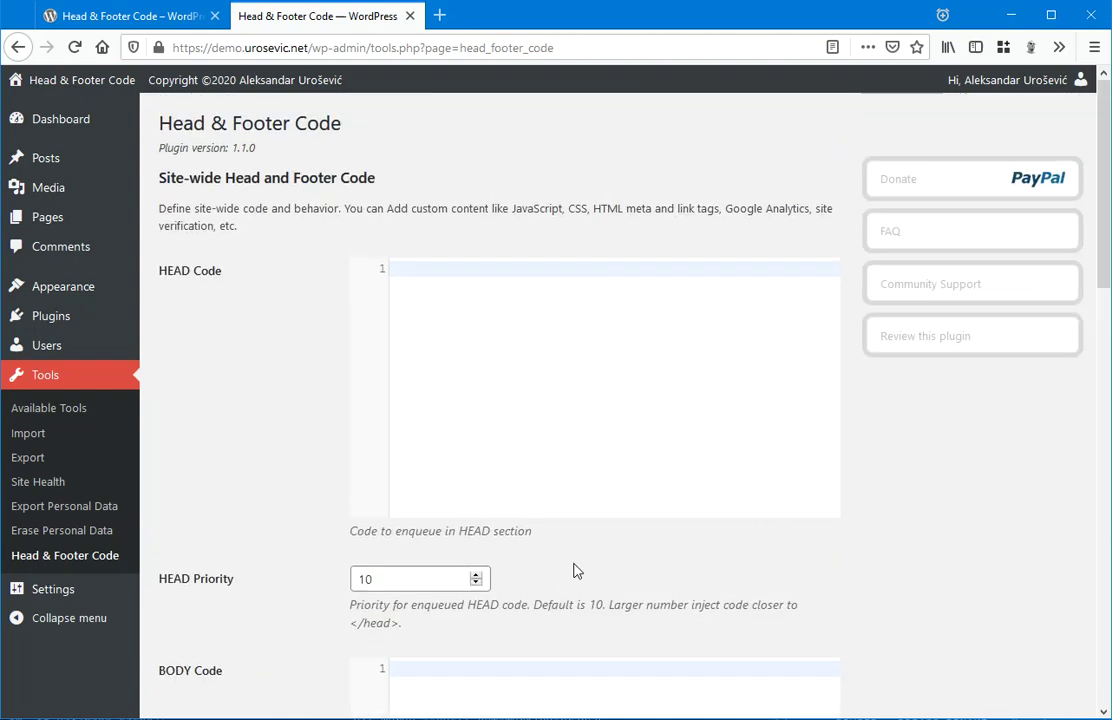
scroll(576, 571, down, 8)
scroll(449, 484, down, 1)
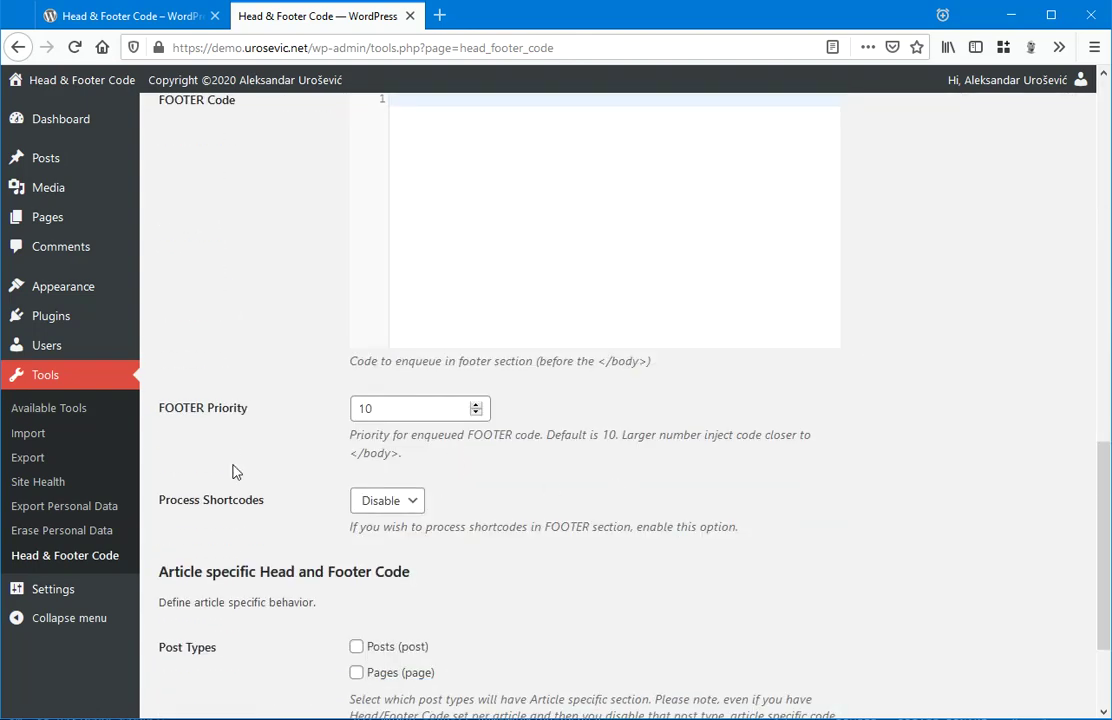
scroll(190, 490, down, 2)
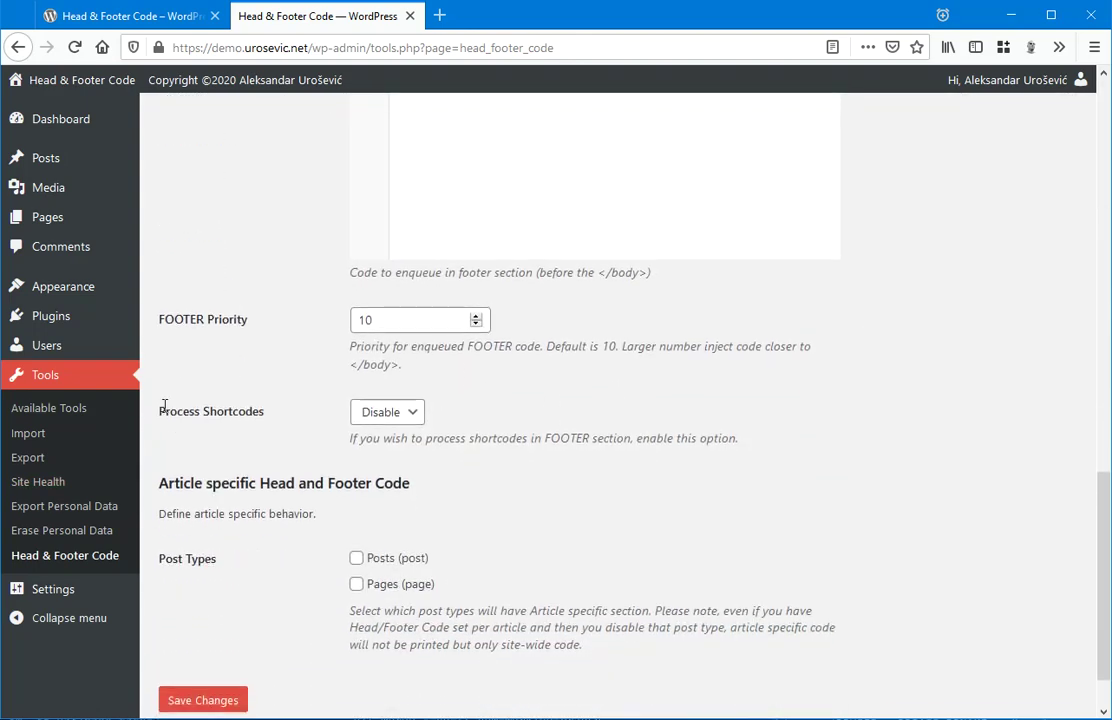
drag(163, 410, 248, 407)
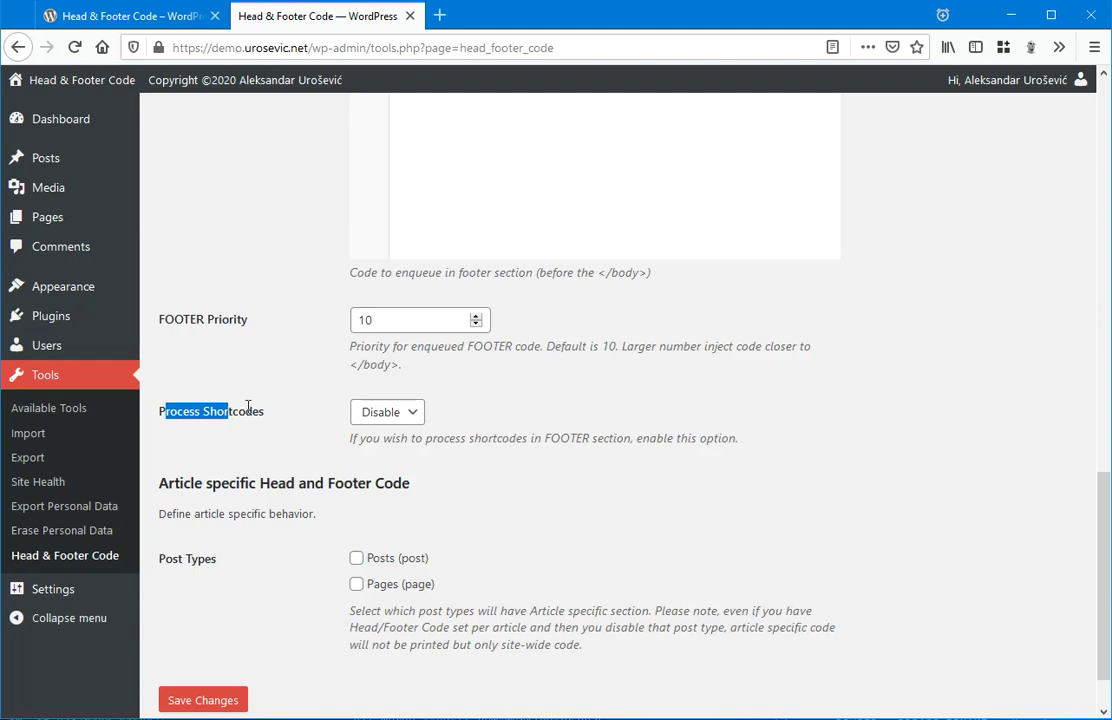
click(382, 412)
click(595, 425)
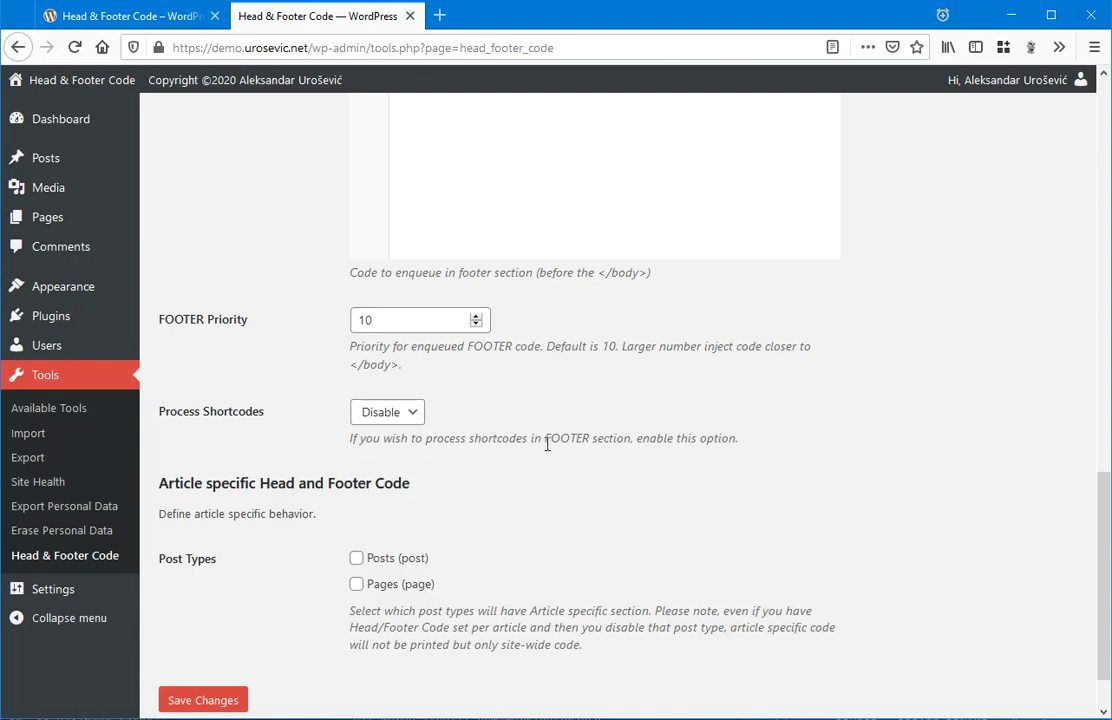
scroll(541, 444, up, 4)
scroll(509, 457, up, 5)
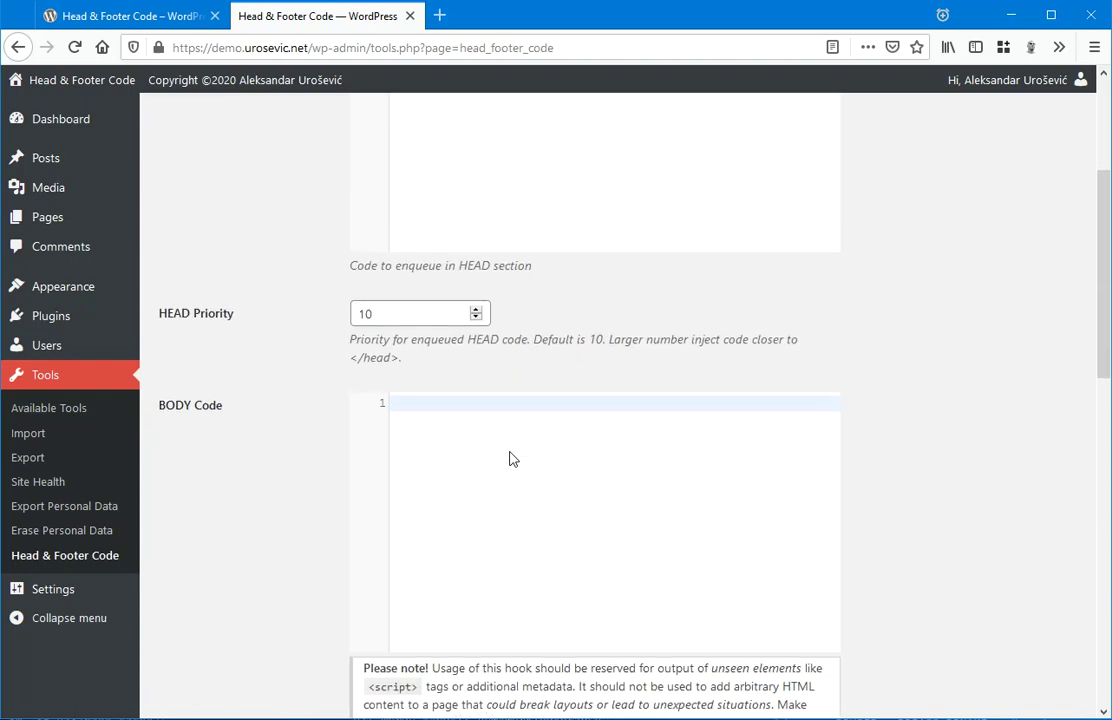
scroll(499, 490, up, 5)
click(463, 392)
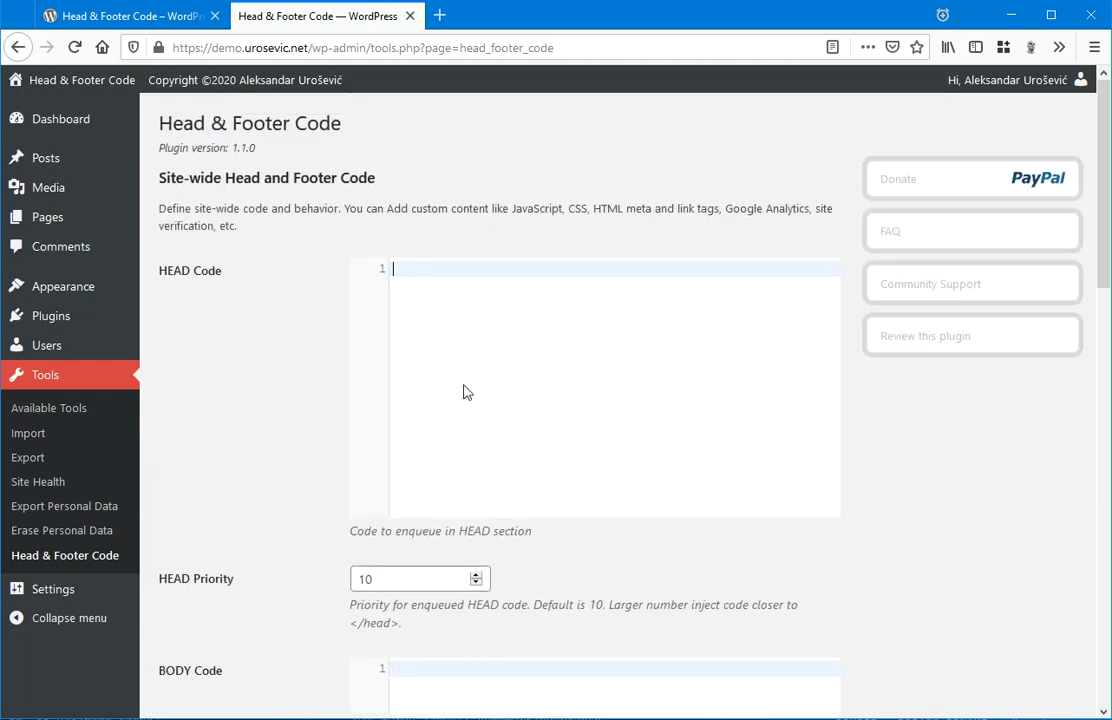
scroll(467, 368, down, 1)
scroll(466, 370, down, 9)
click(466, 288)
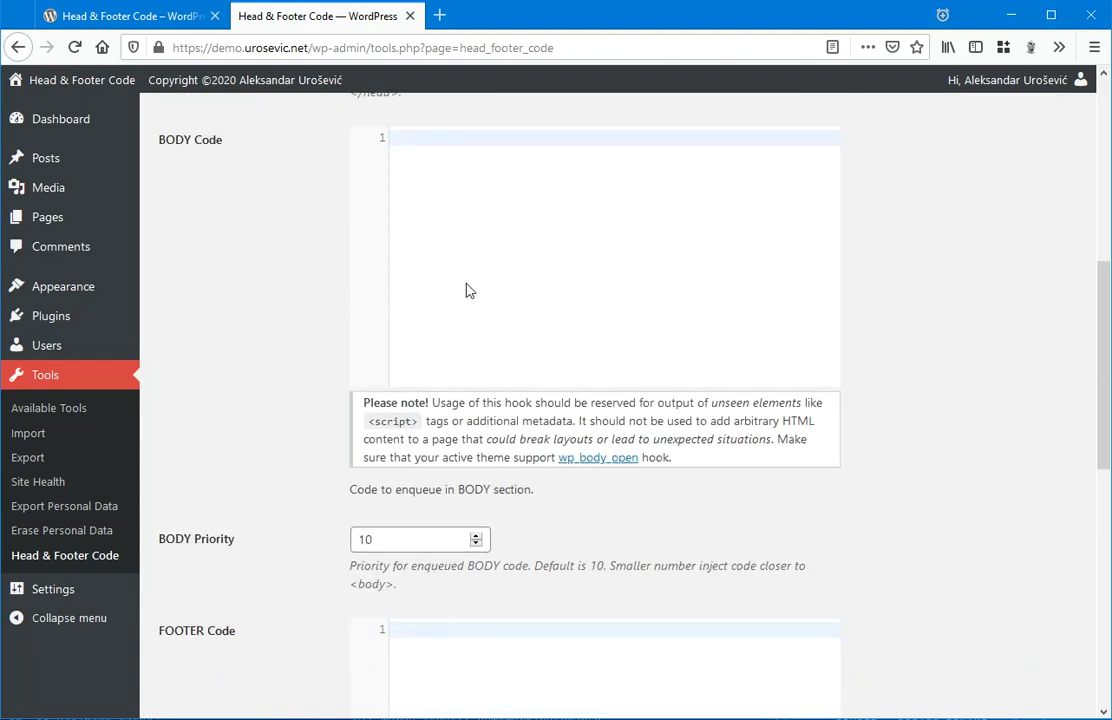
scroll(462, 270, down, 5)
click(460, 363)
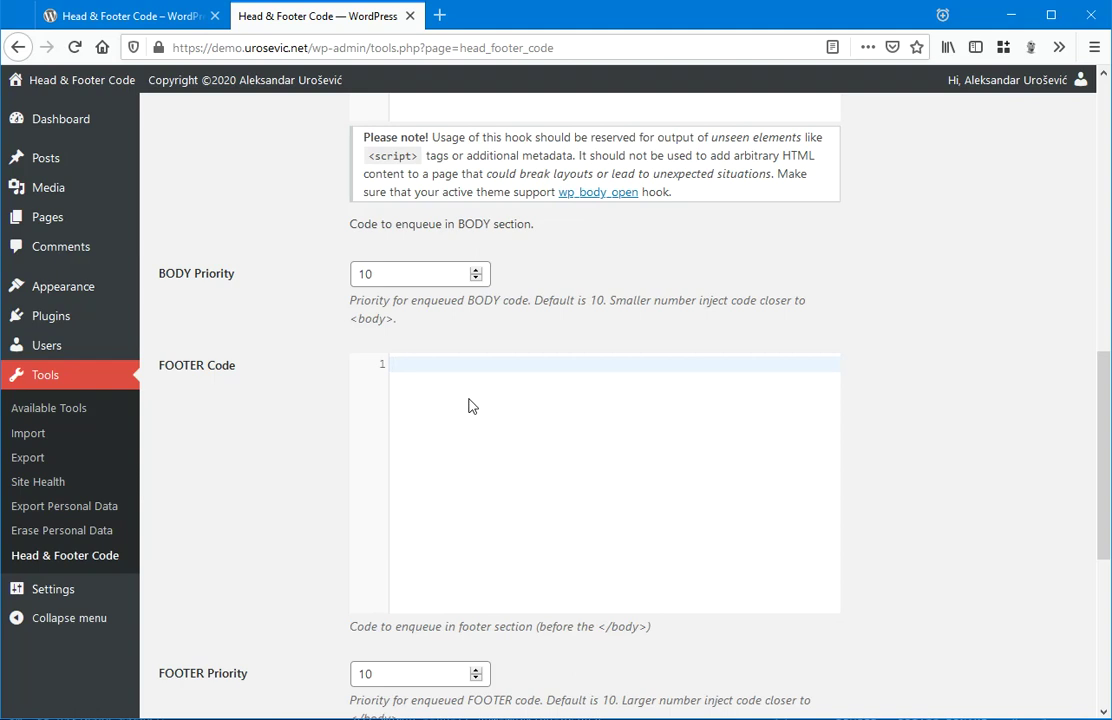
scroll(468, 405, down, 3)
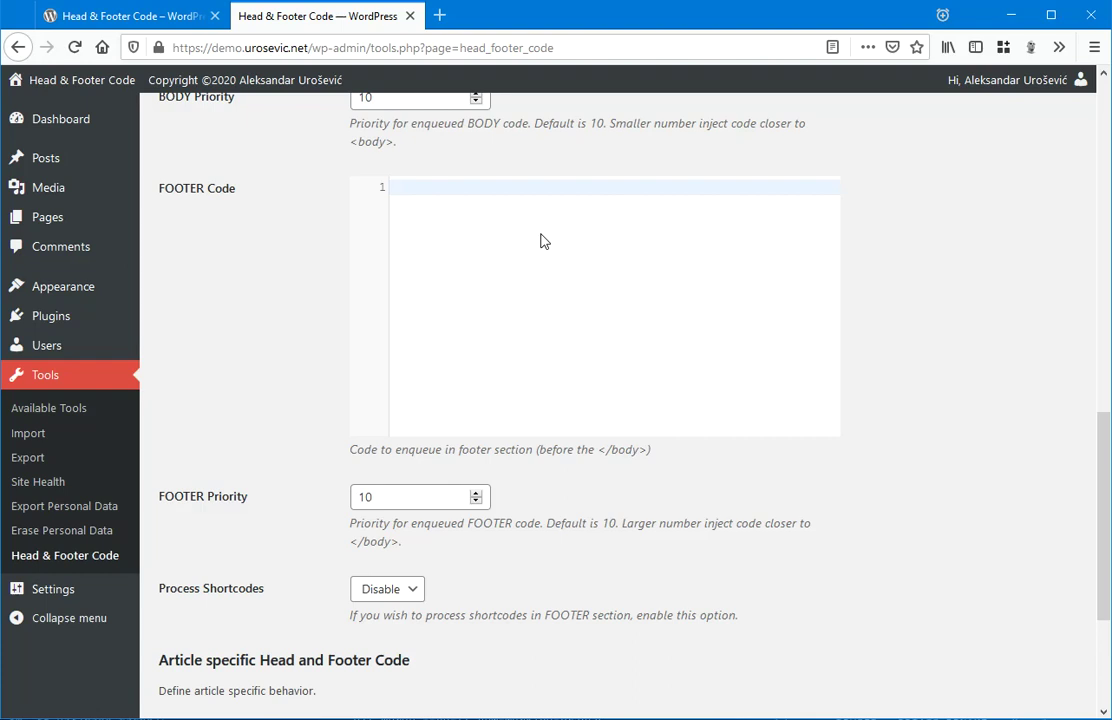
click(406, 598)
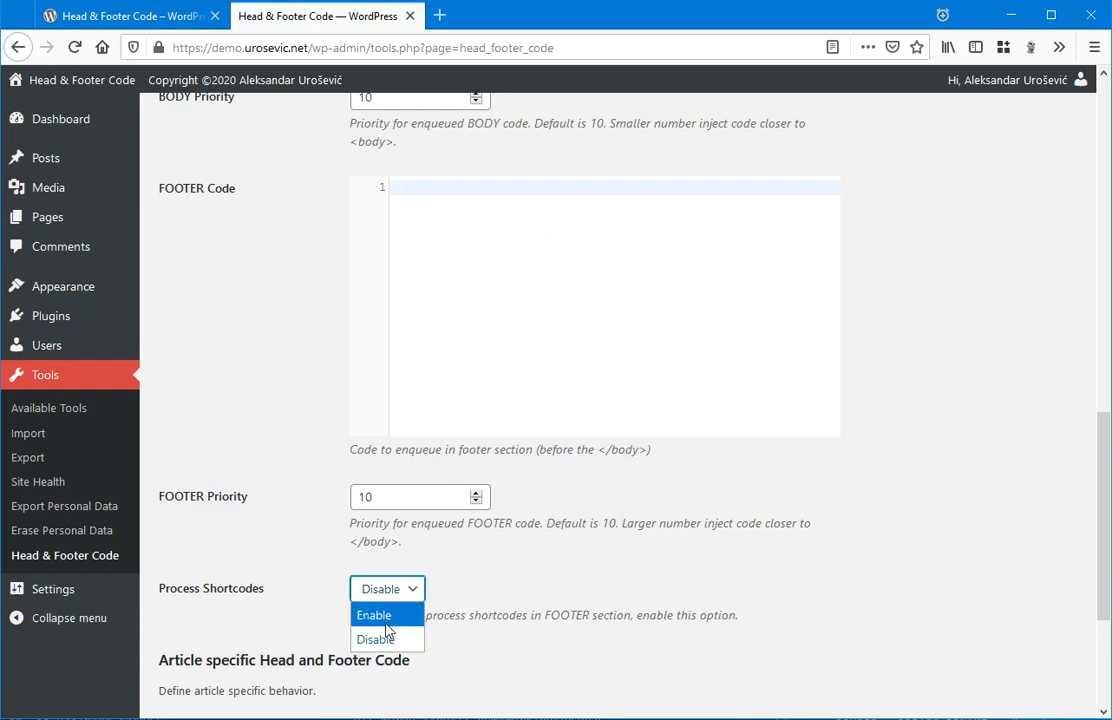
click(523, 615)
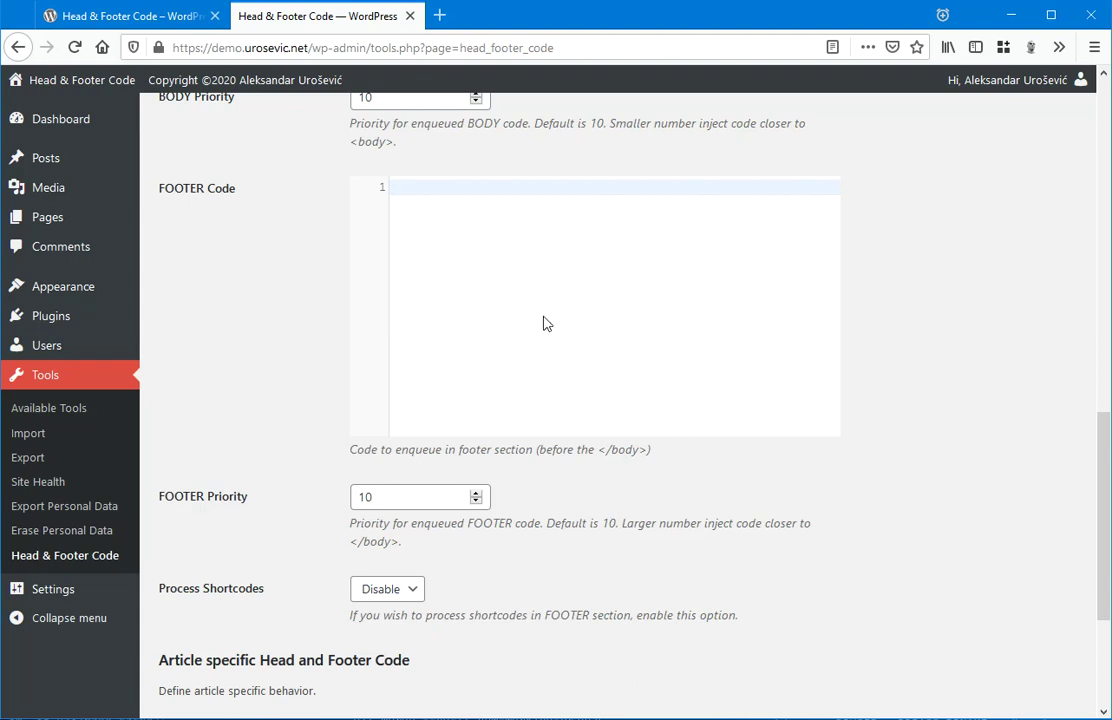
scroll(543, 322, down, 3)
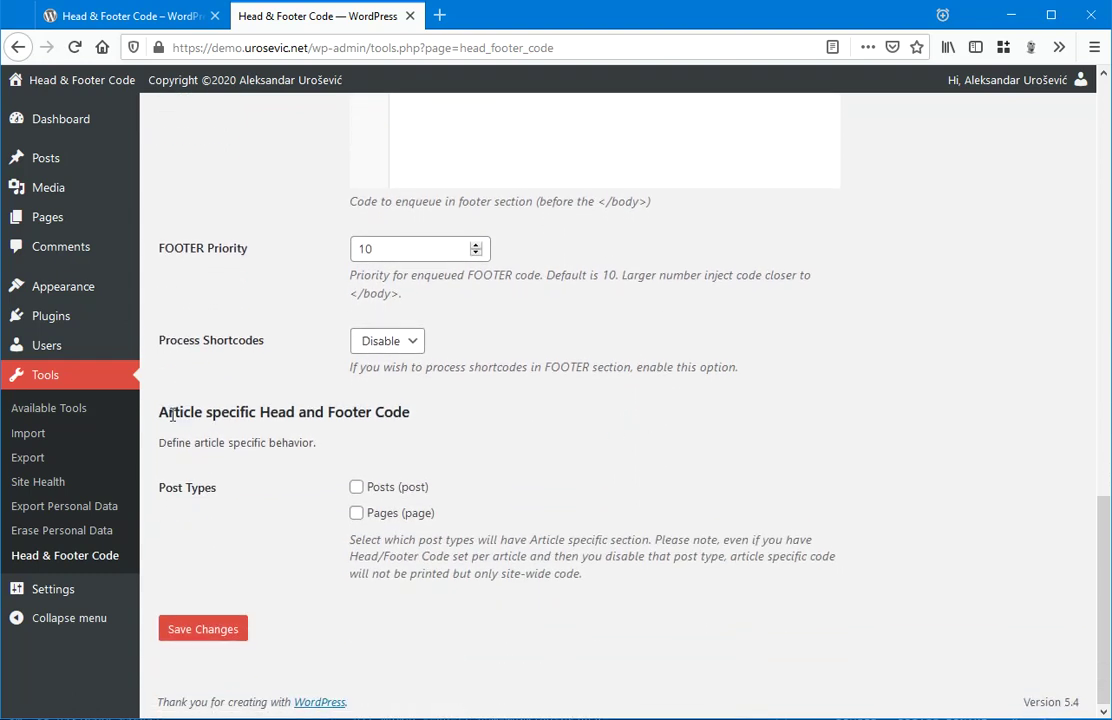
drag(161, 411, 418, 426)
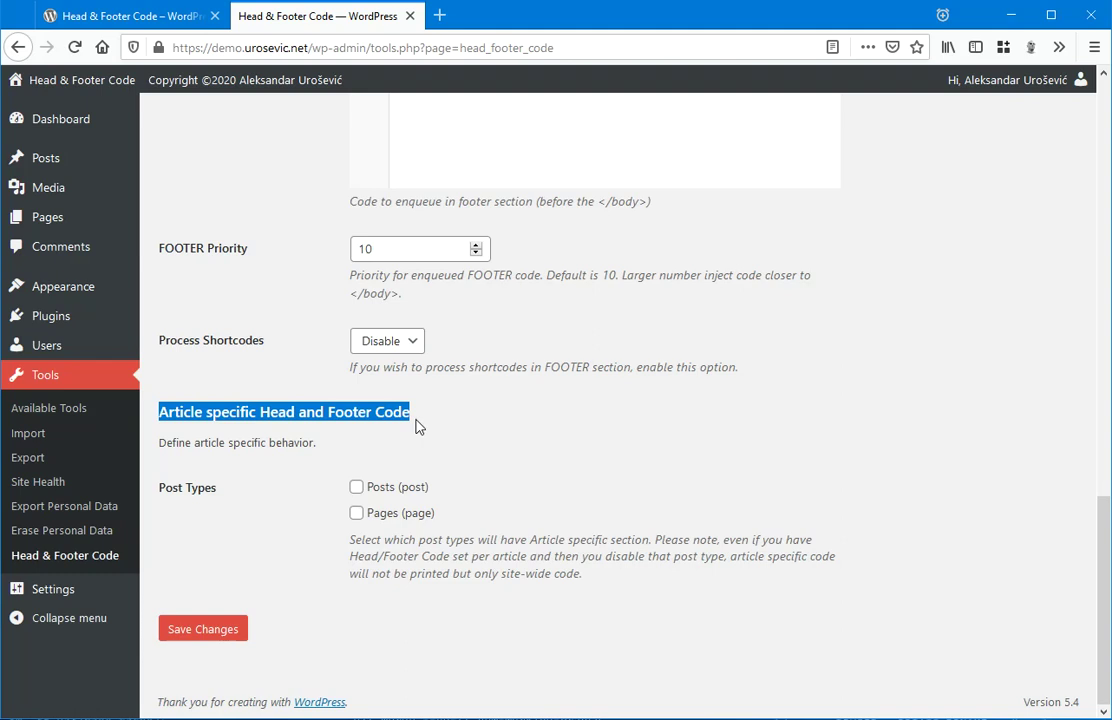
Step: Under Post Types, tick Posts (post) and Pages (page) for article-specific code
click(278, 412)
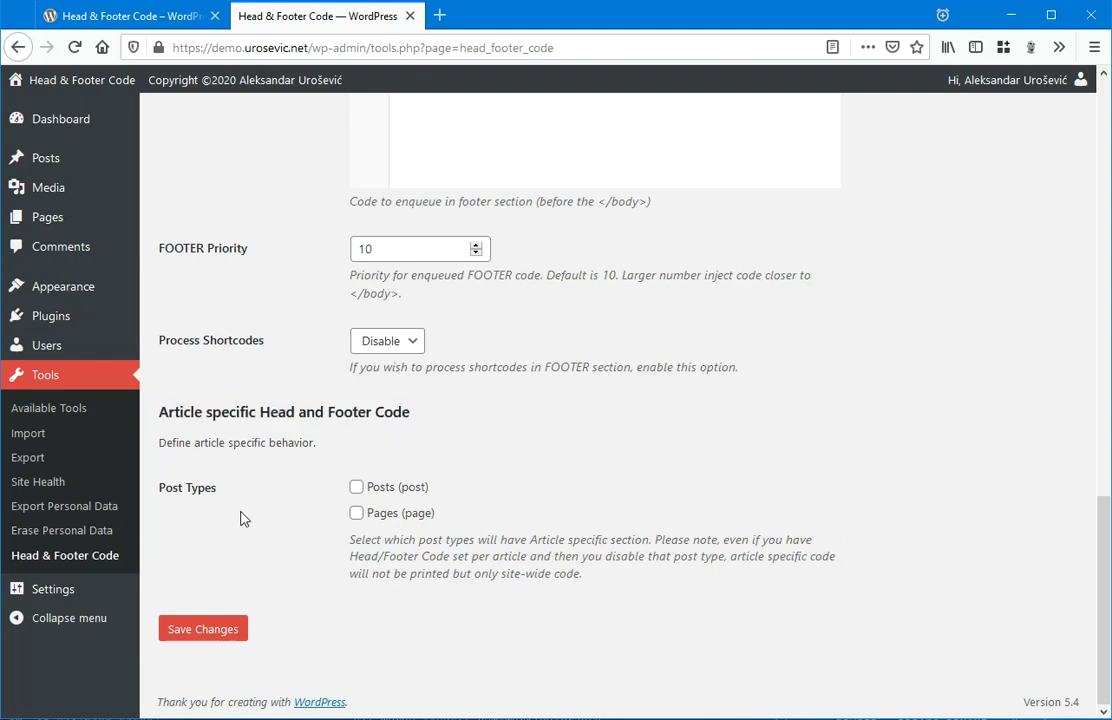
scroll(240, 517, up, 15)
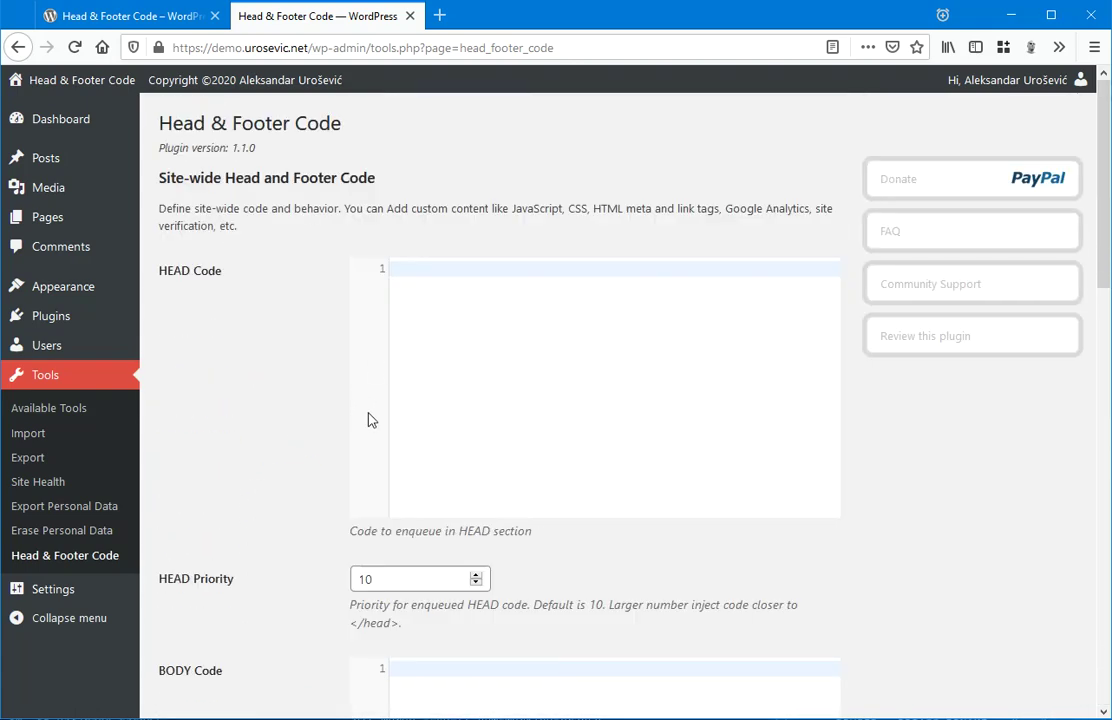
click(520, 388)
scroll(265, 397, down, 15)
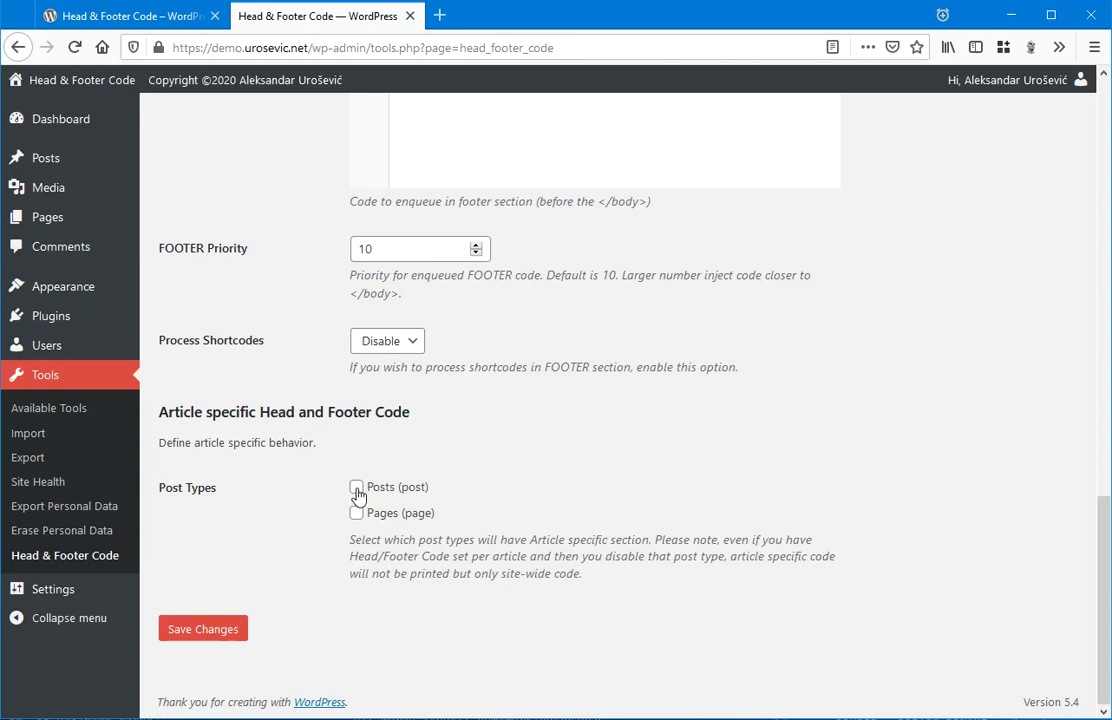
click(357, 488)
click(357, 514)
scroll(258, 598, up, 10)
Step: Enter '<!-- HTML comment from HEAD Code global -->' in the HEAD Code field
click(538, 389)
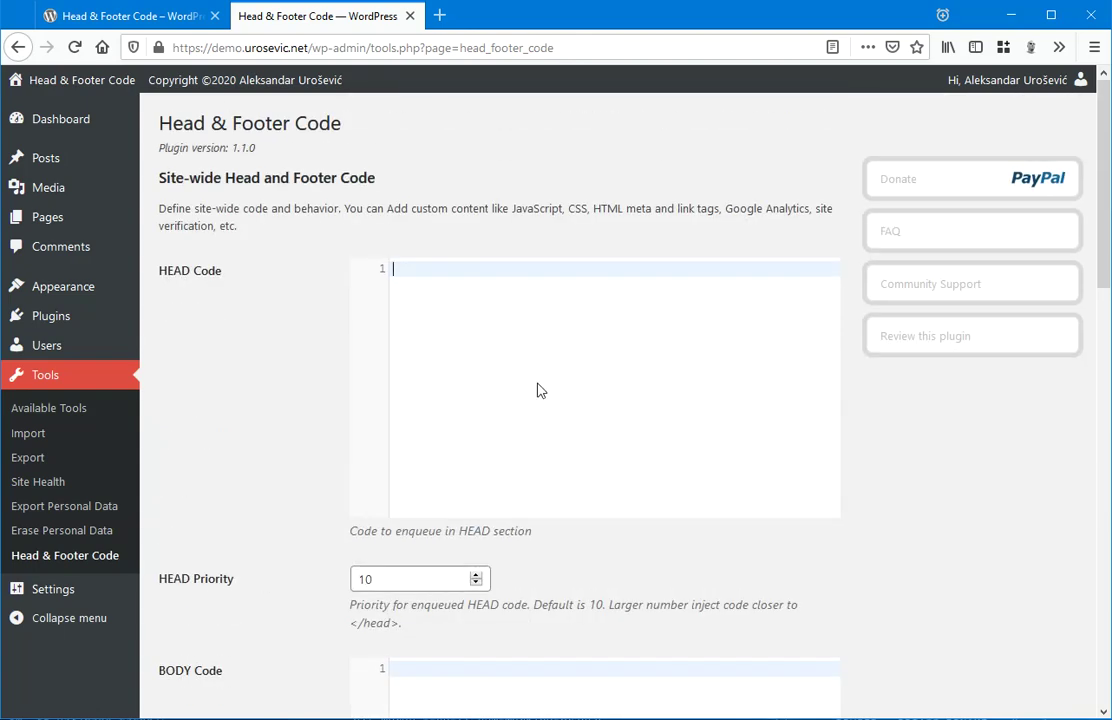
text(<!)
text(-- HTML comment from HEAD)
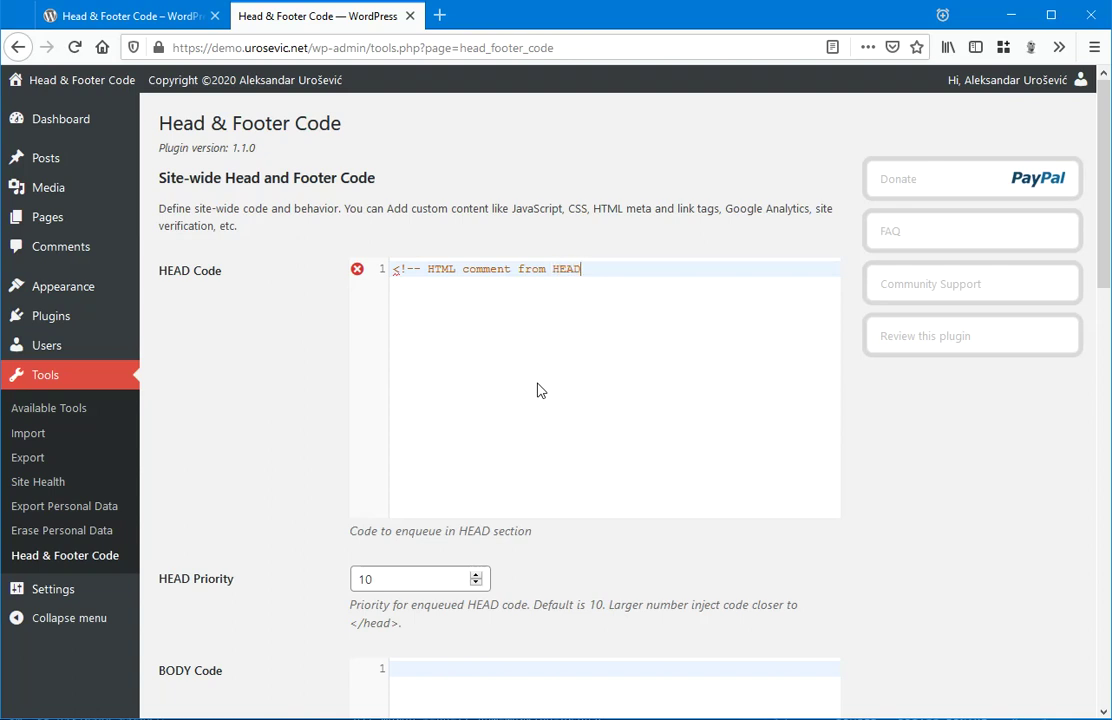
text( Code global -->)
Step: Write a script block containing alert("Hello World"); in the BODY Code field
scroll(538, 390, down, 3)
click(516, 561)
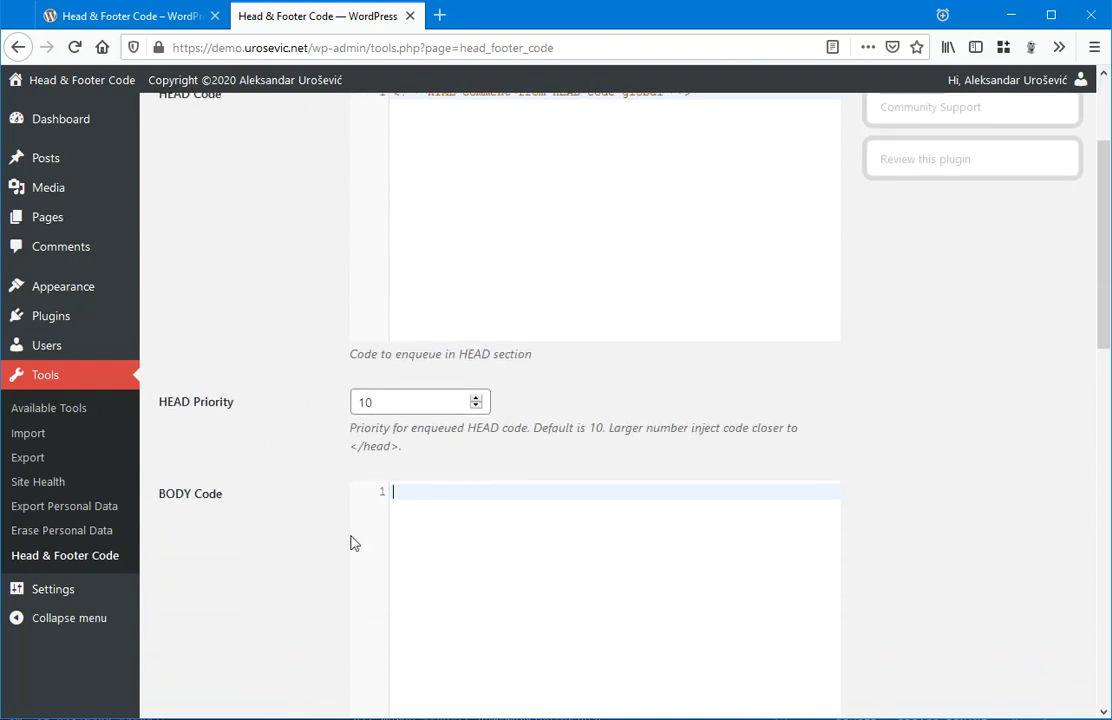
scroll(312, 533, down, 2)
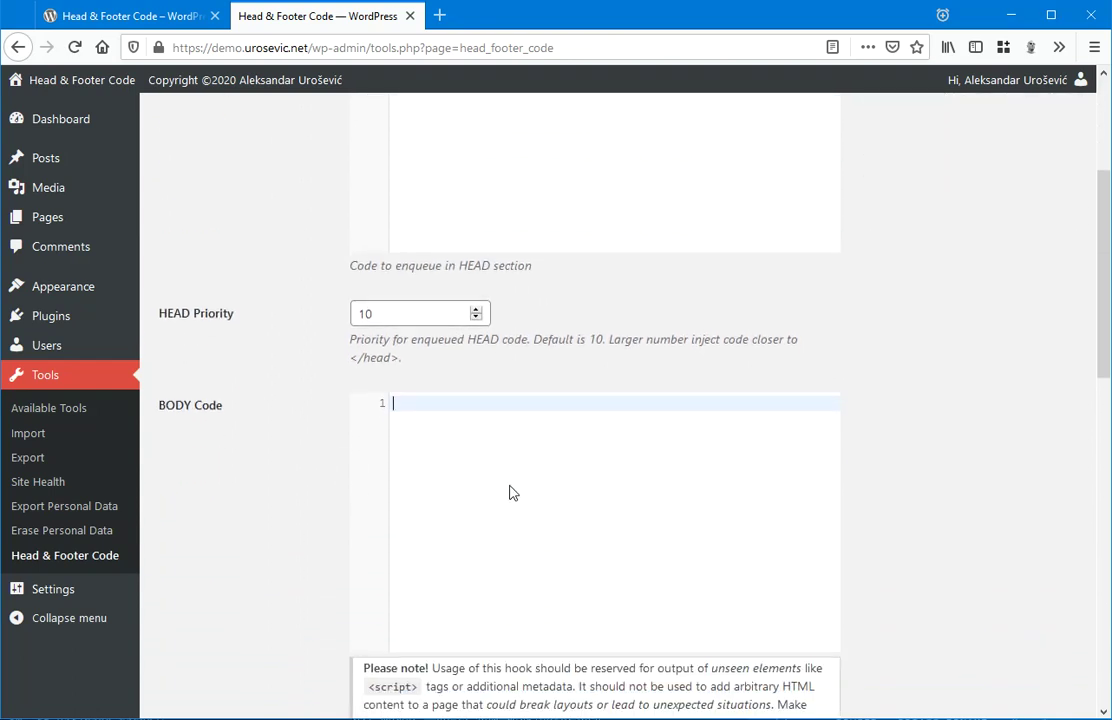
text(<script)
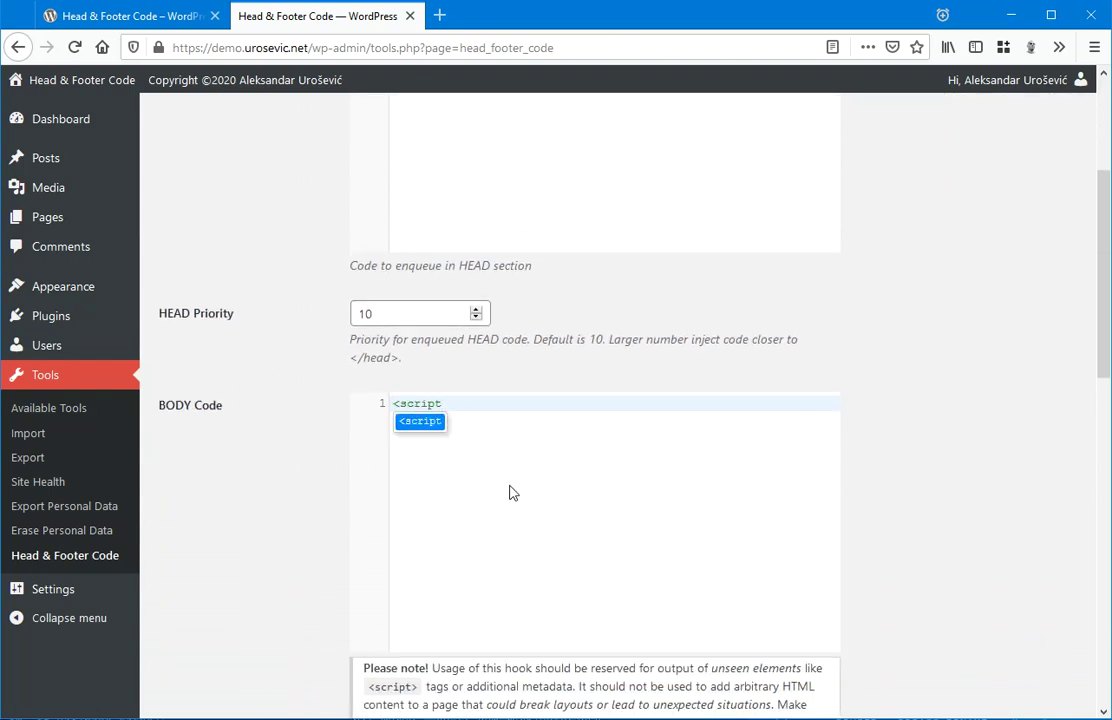
text(>)
key(Return)
text(al)
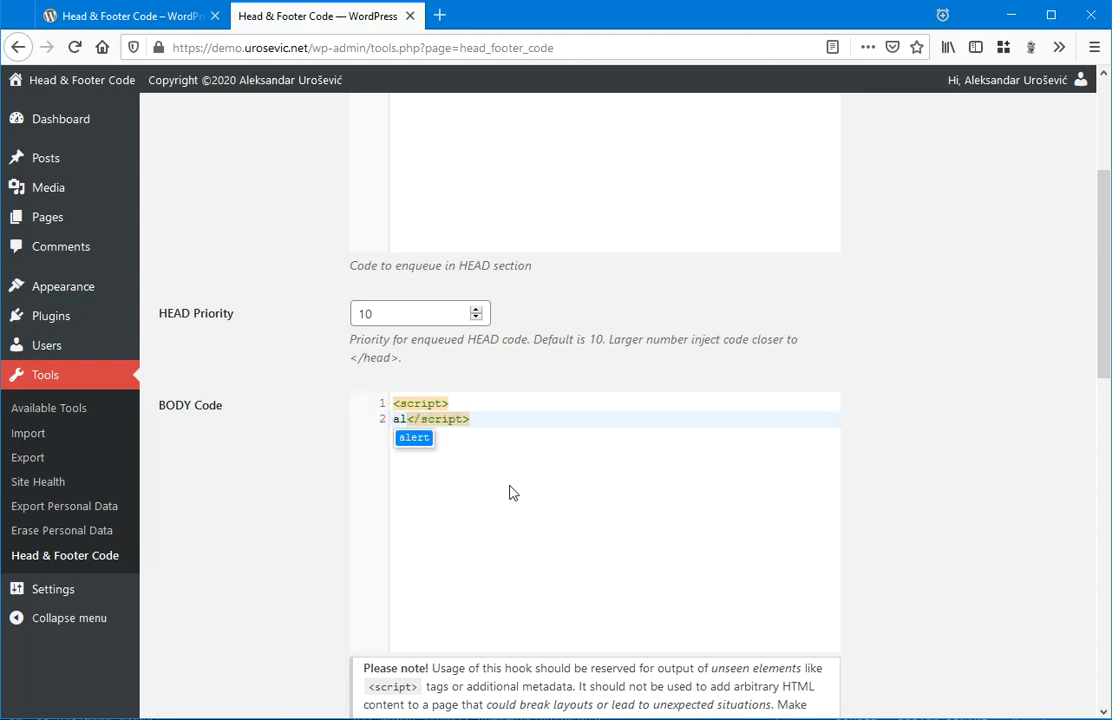
text(ert()
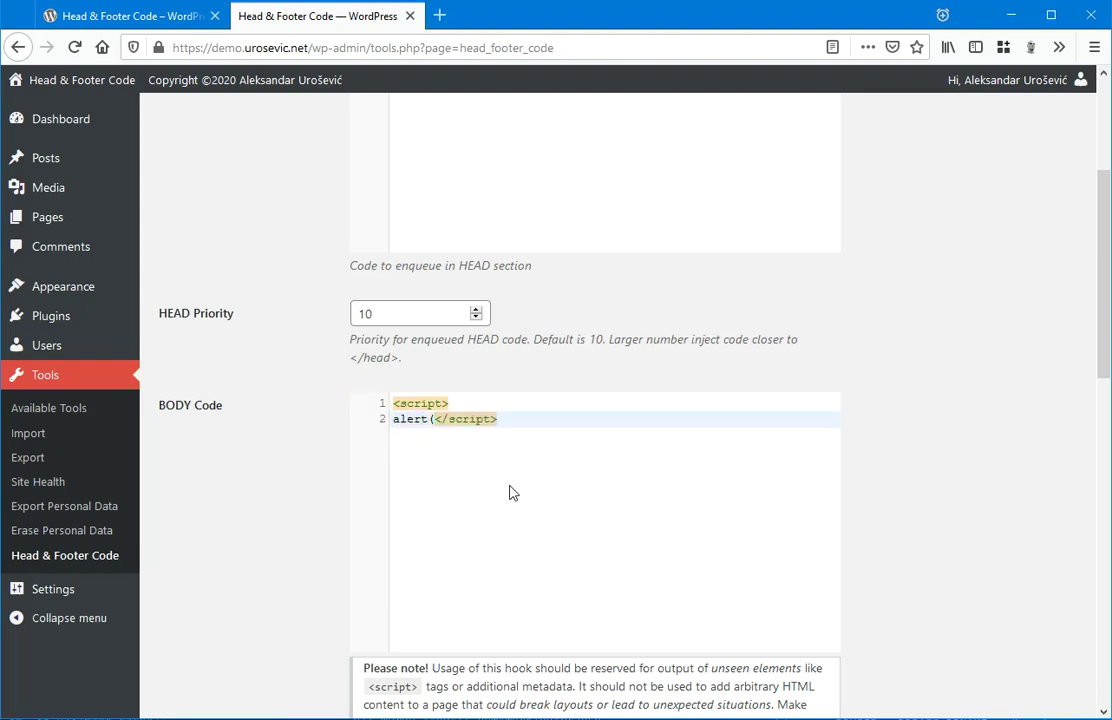
text("Hello )
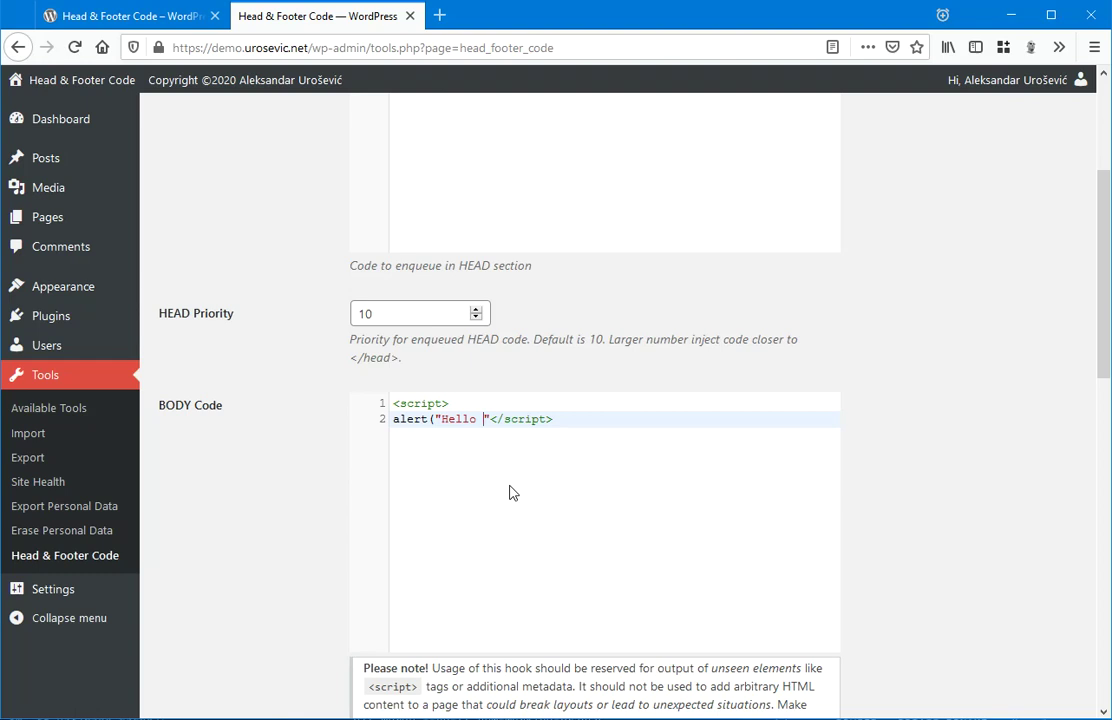
text(World")
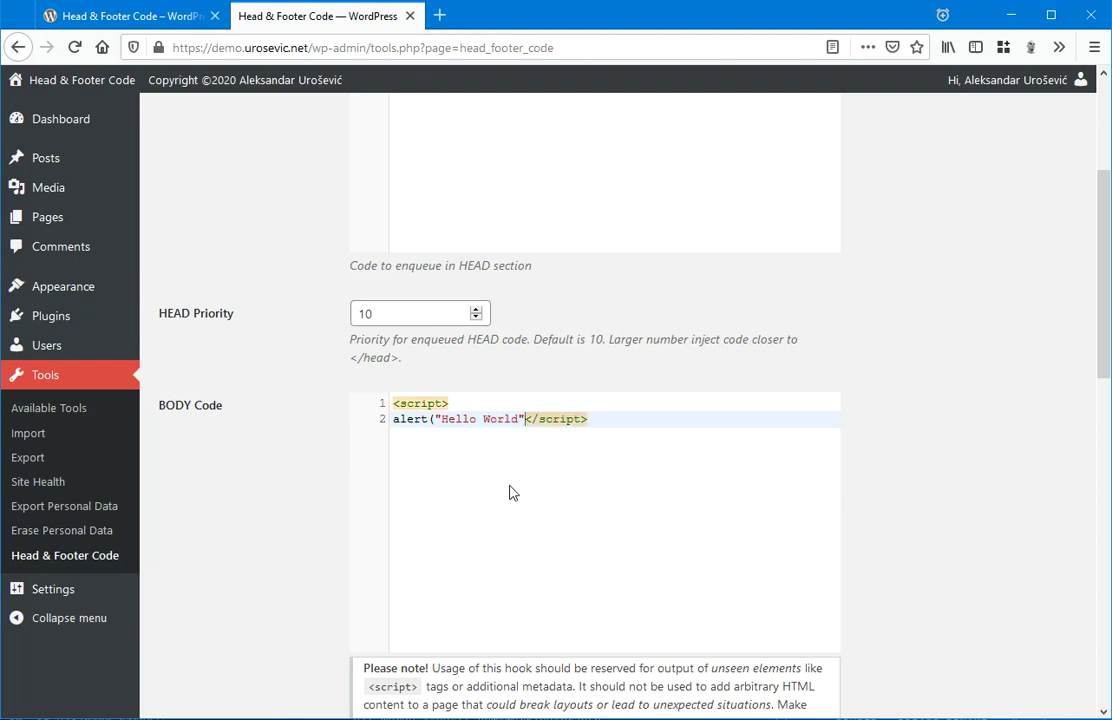
text();)
key(Return)
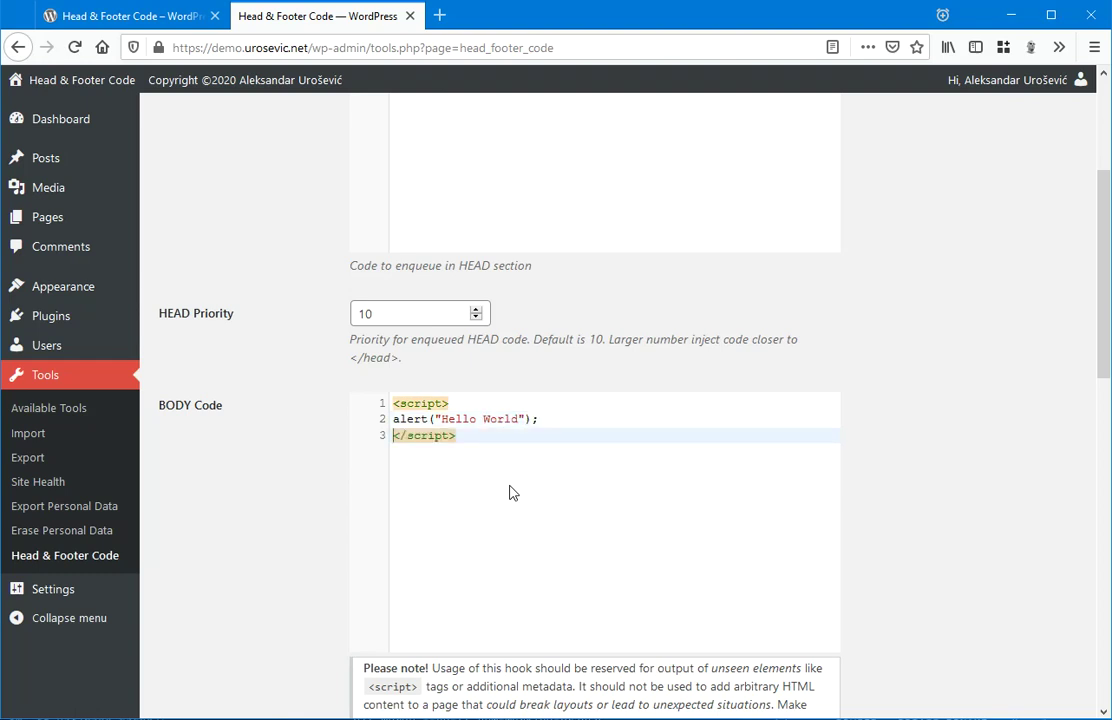
drag(469, 437, 373, 417)
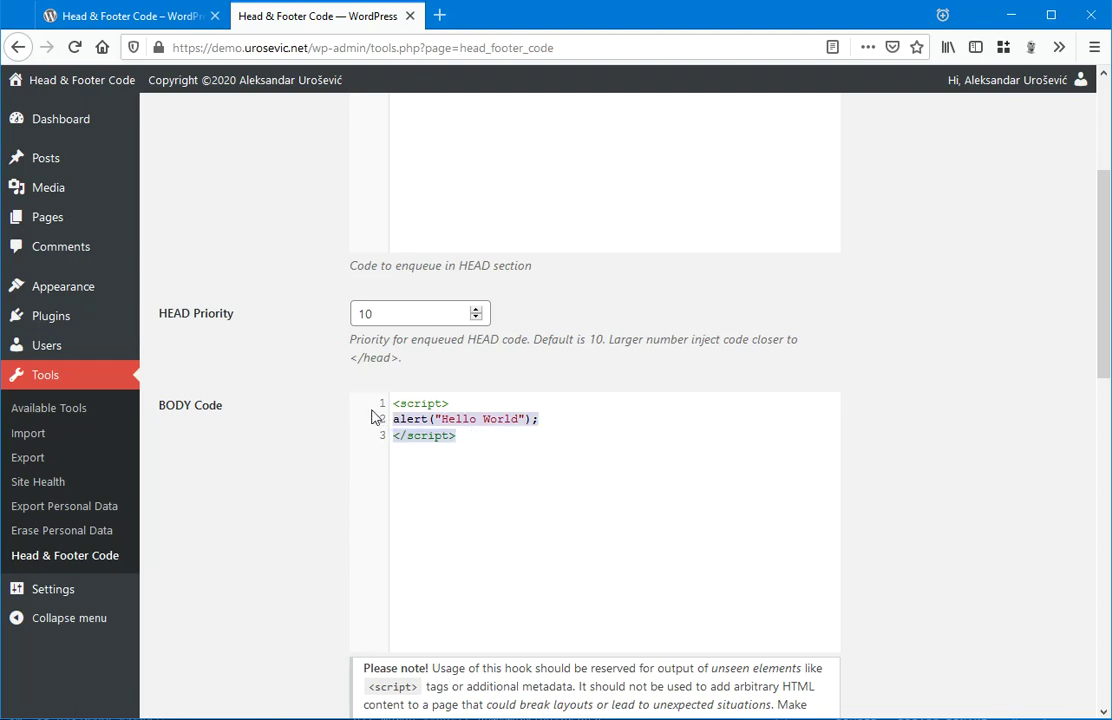
Step: Paste a demo shortcode into FOOTER Code and save, leaving Process Shortcodes disabled
scroll(258, 470, down, 5)
mouse_move(200, 563)
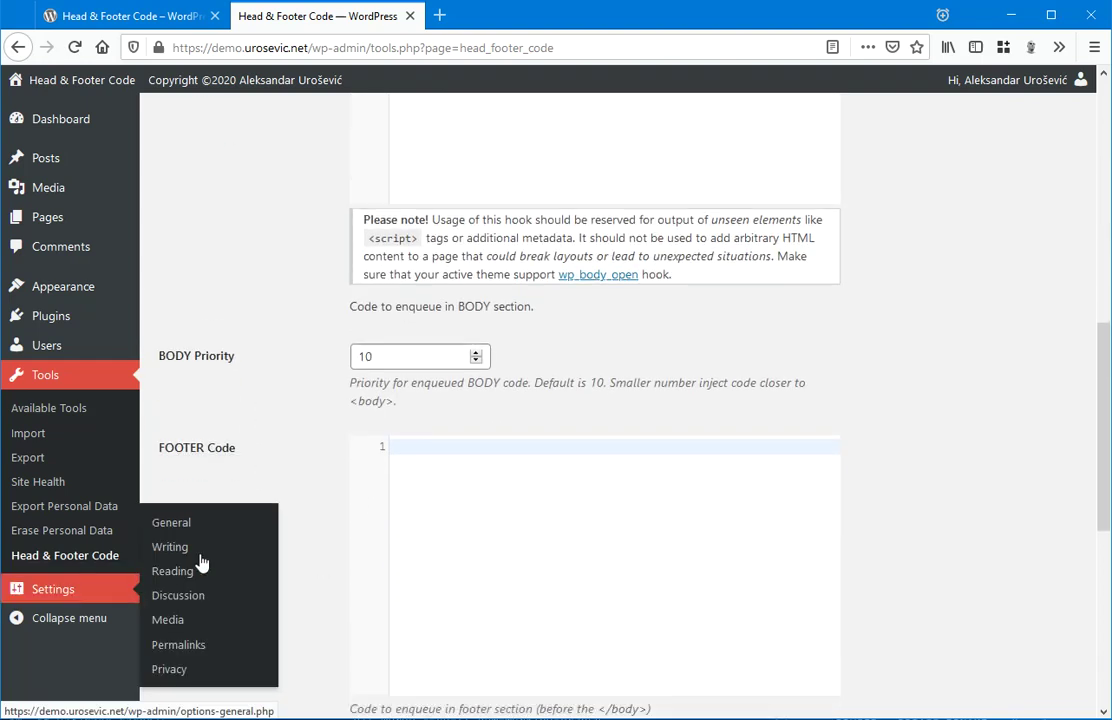
scroll(256, 380, down, 2)
click(511, 417)
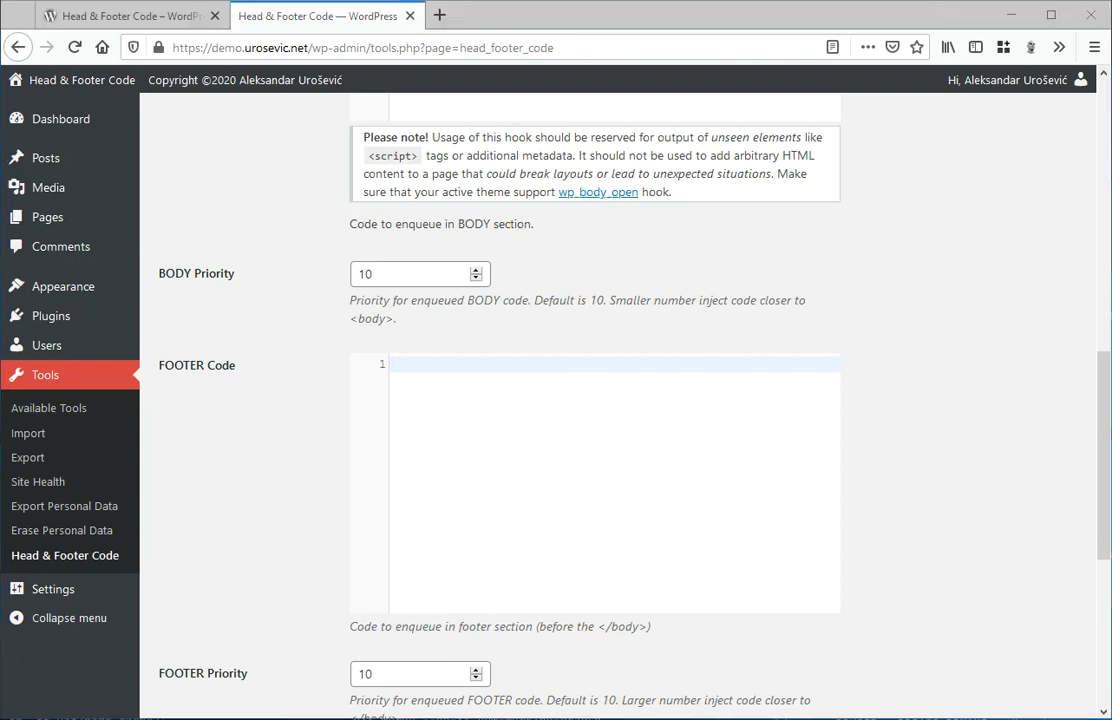
text([demo name="Aleksandar"]Head & Footer Code[/demo])
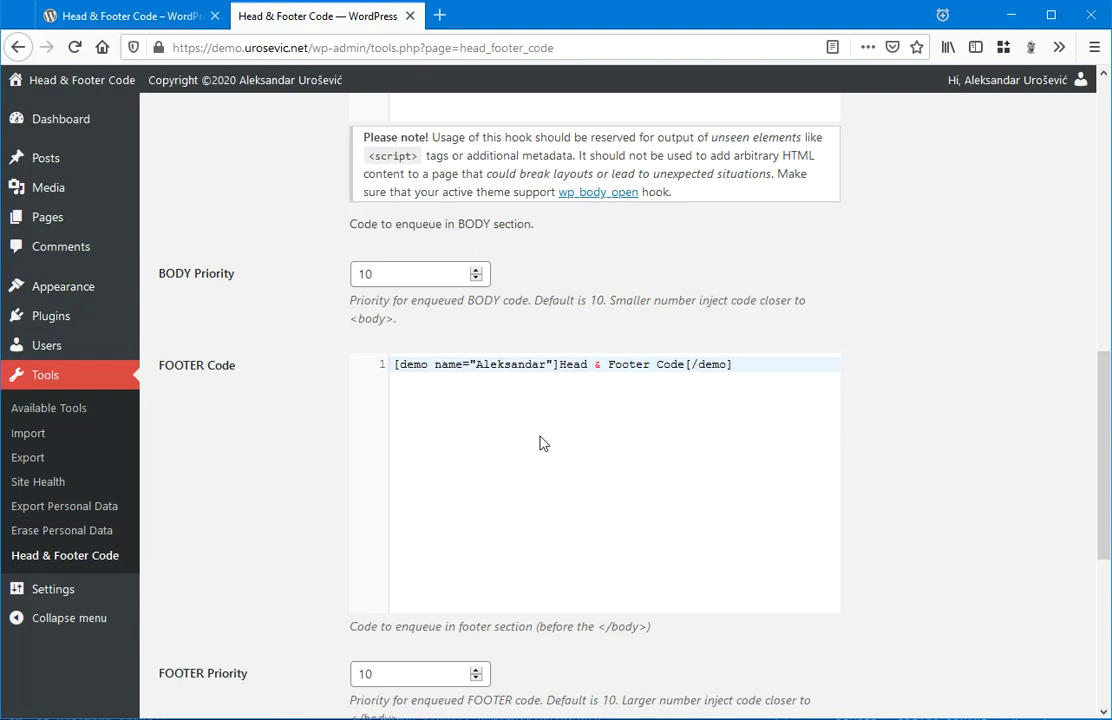
scroll(250, 474, down, 5)
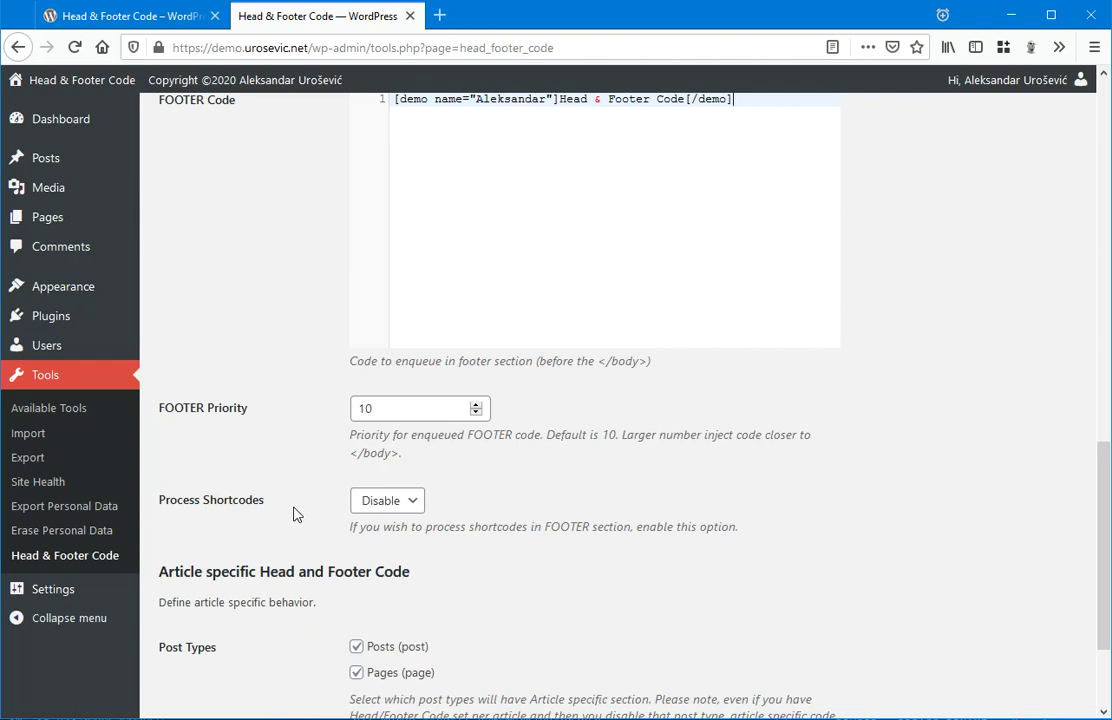
scroll(293, 514, down, 3)
click(210, 632)
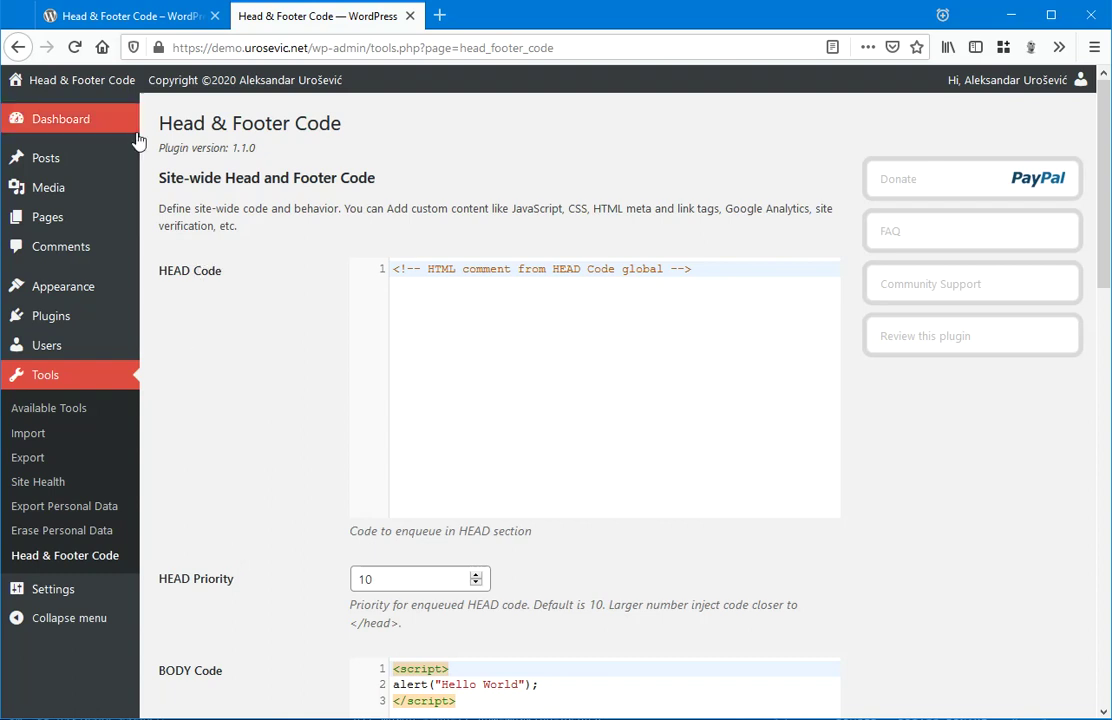
Step: Open the live site in a new tab from the admin bar's Visit Site
mouse_move(75, 80)
middle_click(75, 113)
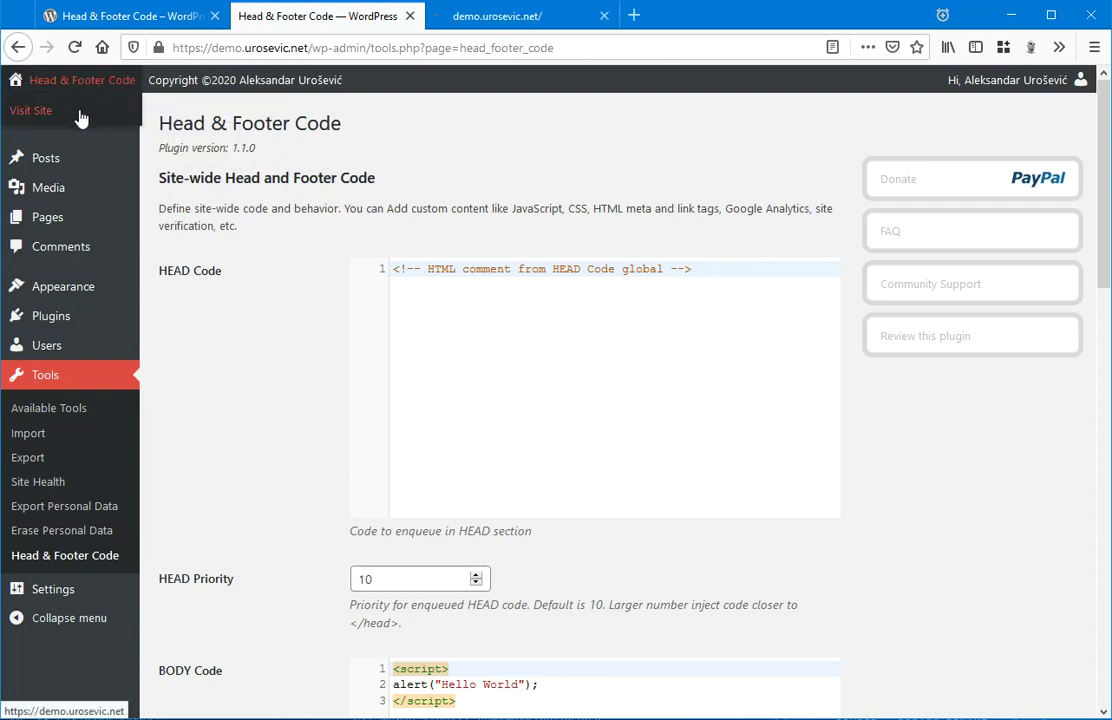
click(520, 18)
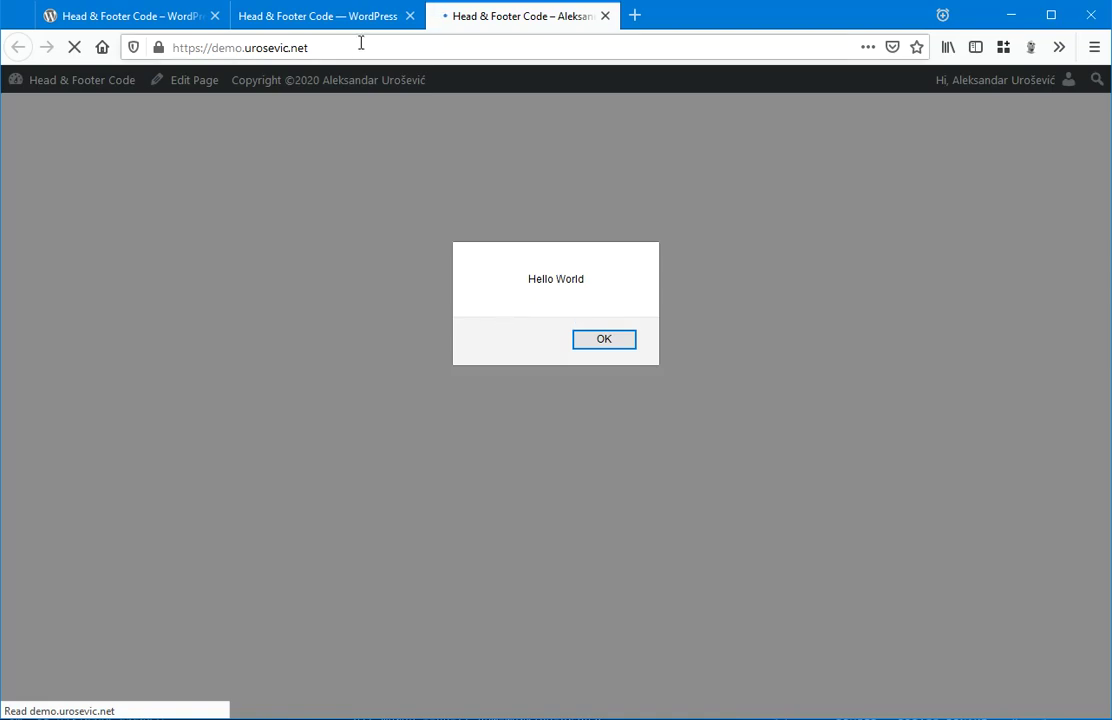
click(335, 17)
scroll(235, 434, down, 3)
scroll(235, 434, down, 1)
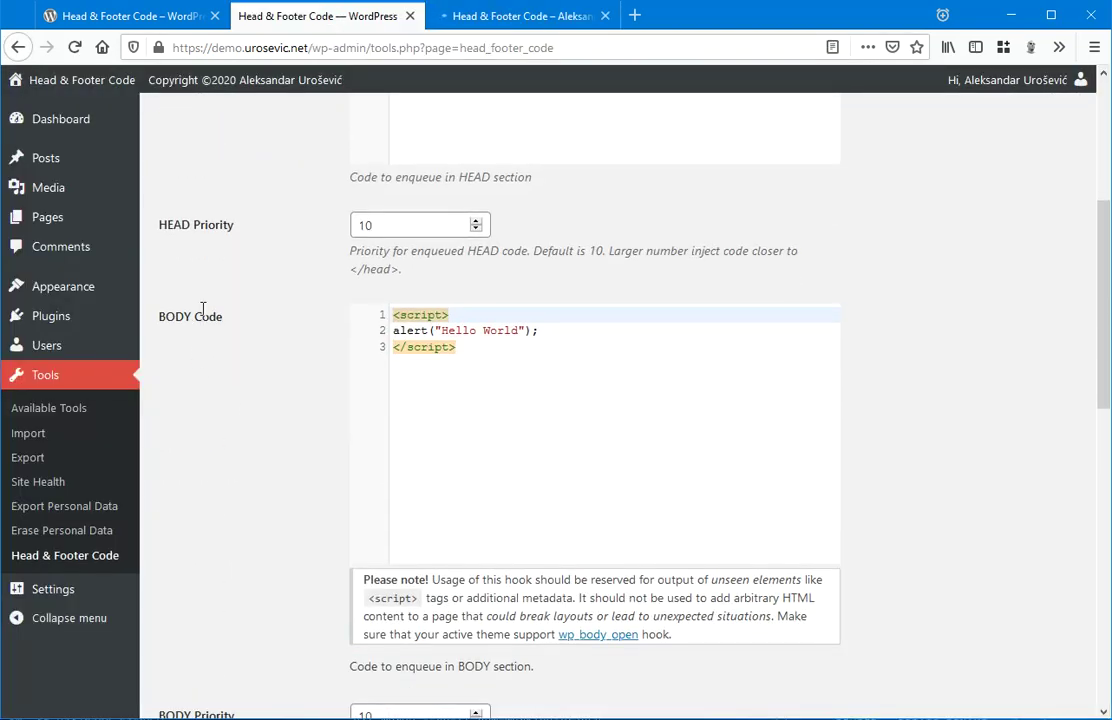
Step: Dismiss the Hello World alert and find the raw shortcode text below the footer
click(492, 24)
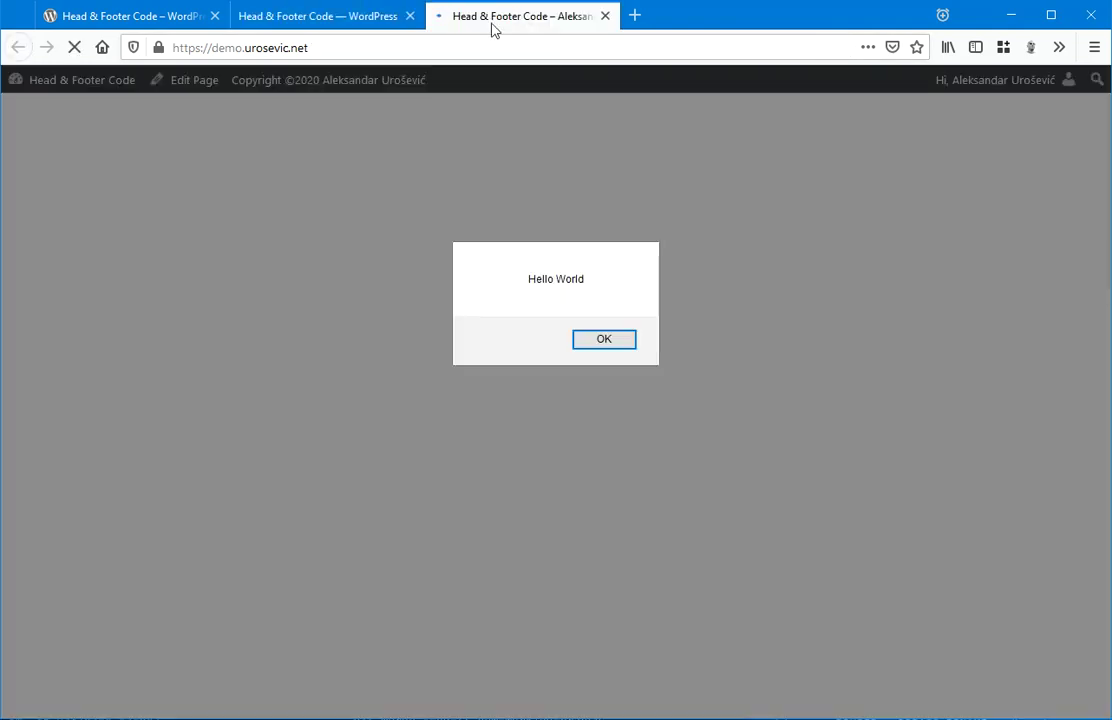
click(604, 340)
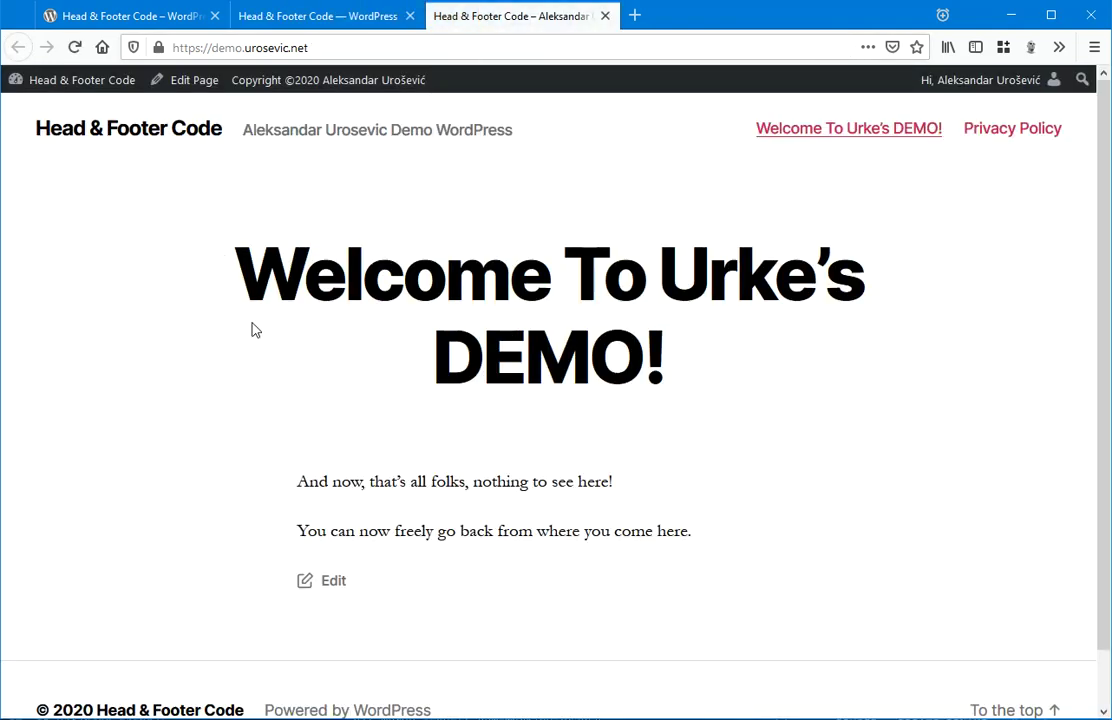
scroll(237, 222, down, 1)
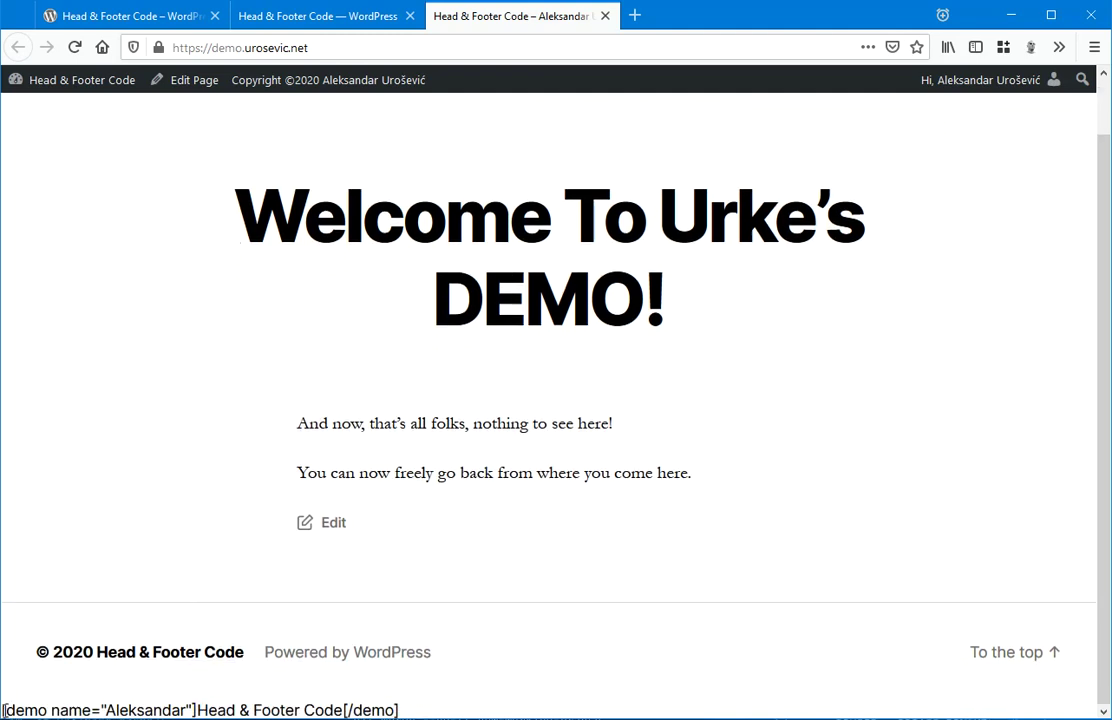
drag(3, 710, 414, 716)
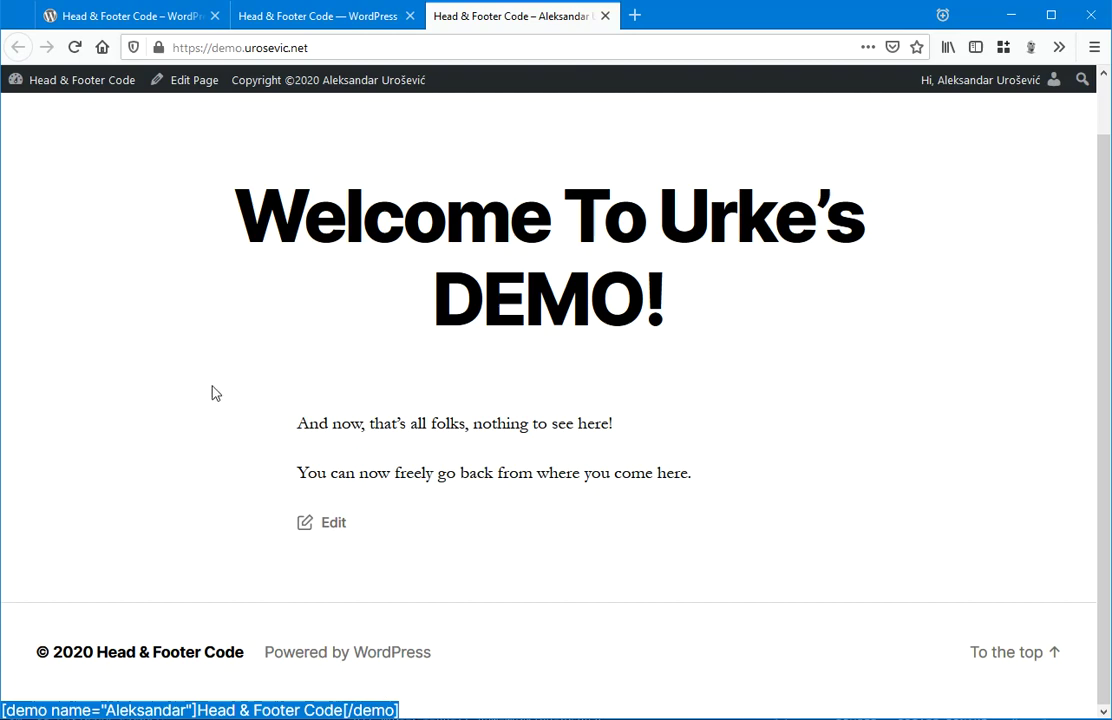
click(308, 18)
Step: Set Process Shortcodes to Enable and save the settings
scroll(298, 599, down, 5)
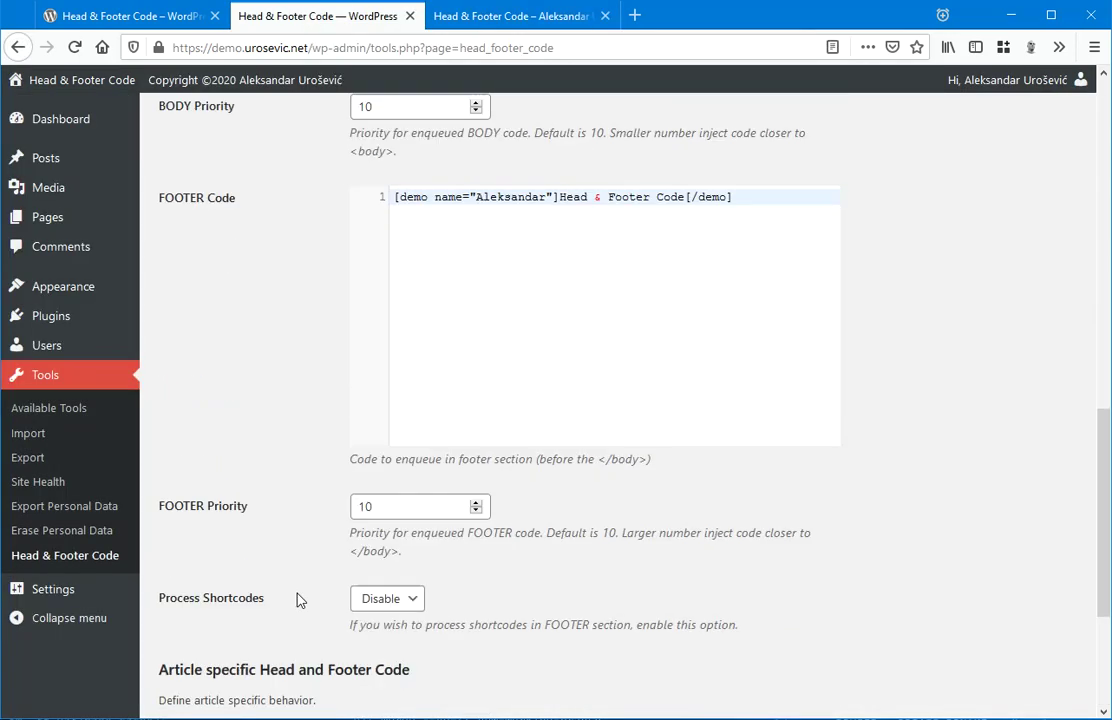
scroll(298, 599, down, 3)
click(385, 343)
click(370, 366)
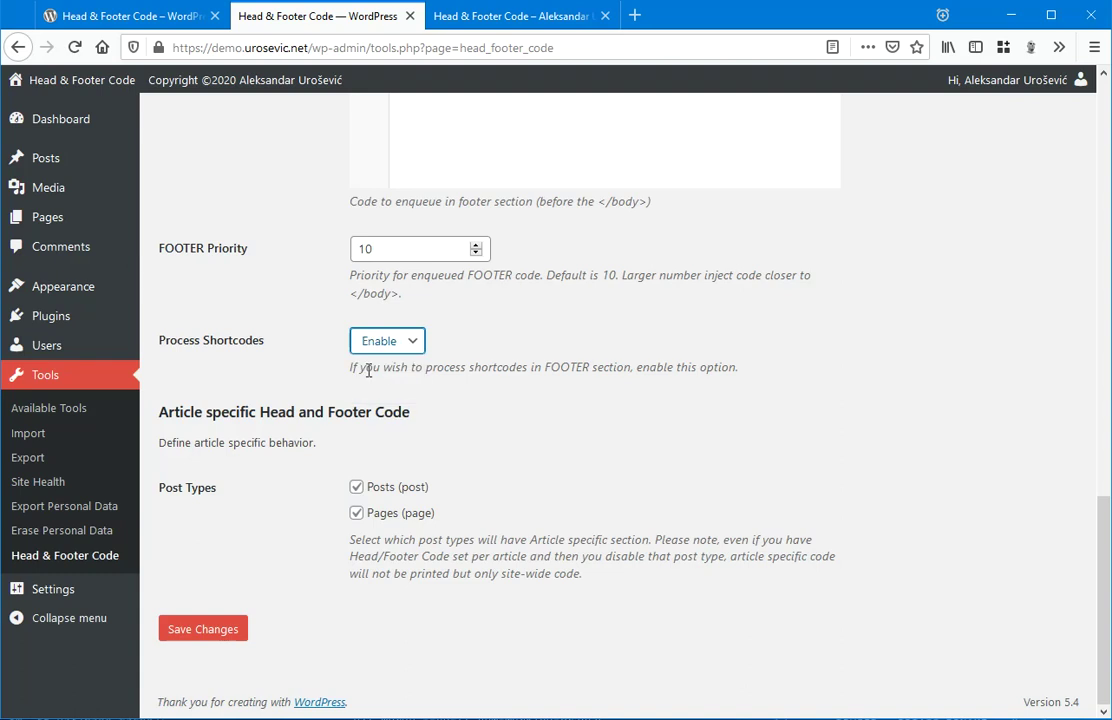
click(202, 626)
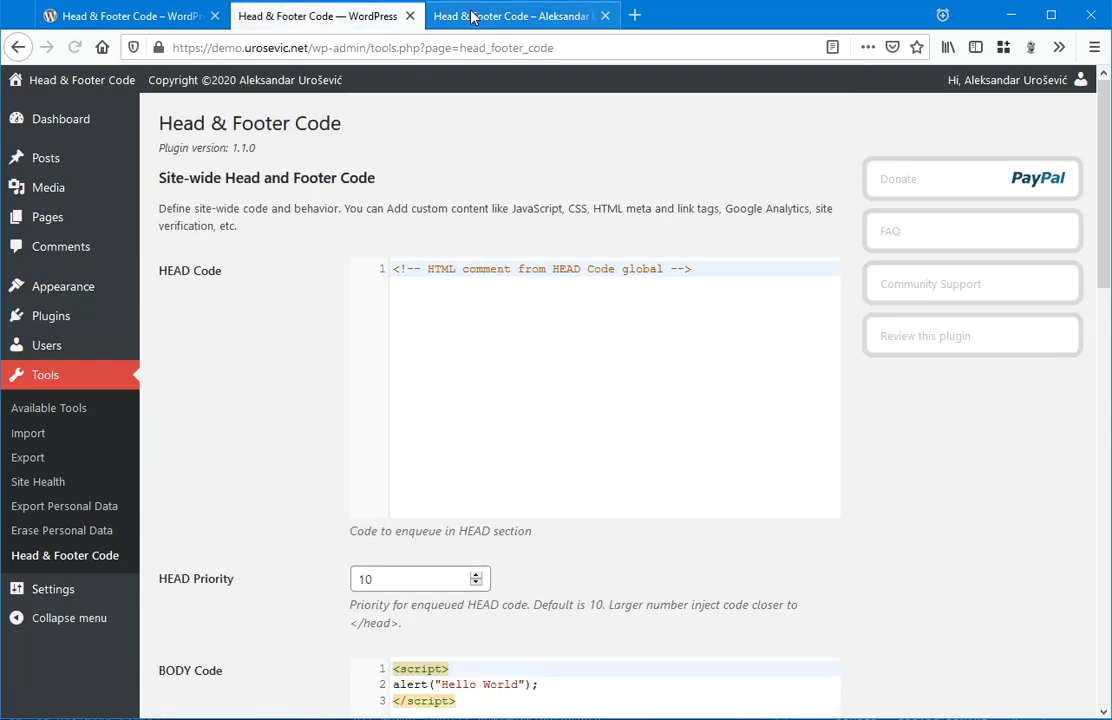
Step: Reload the live site, dismiss the alert, and check the rendered footer greeting
click(474, 18)
click(77, 48)
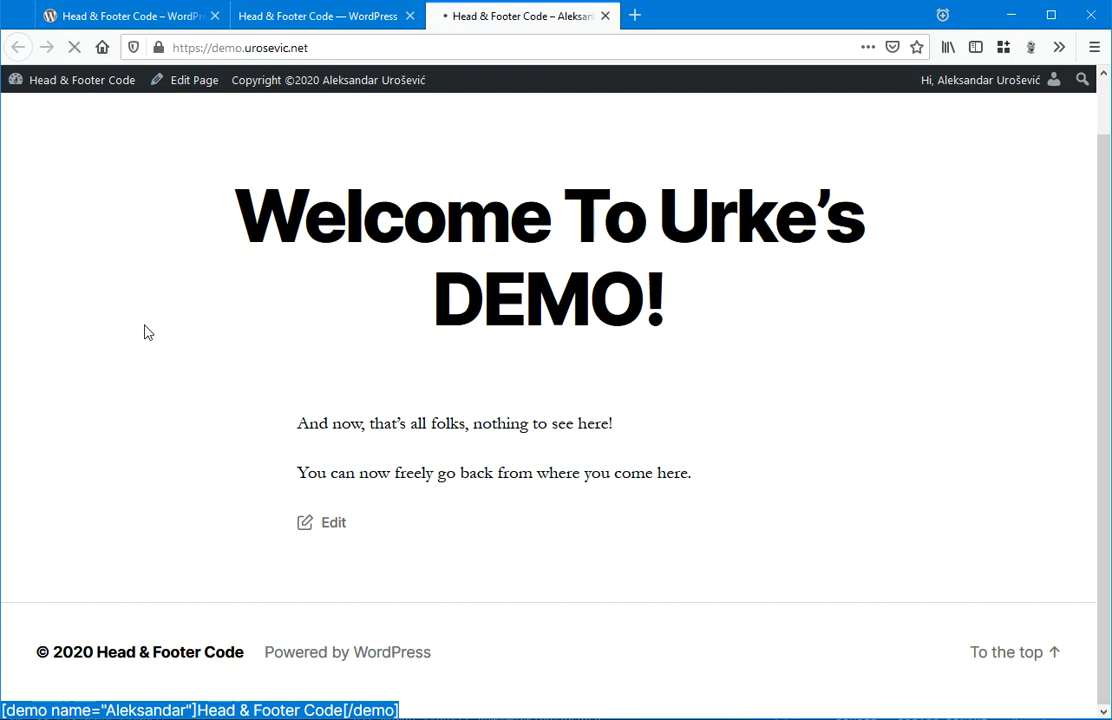
click(634, 338)
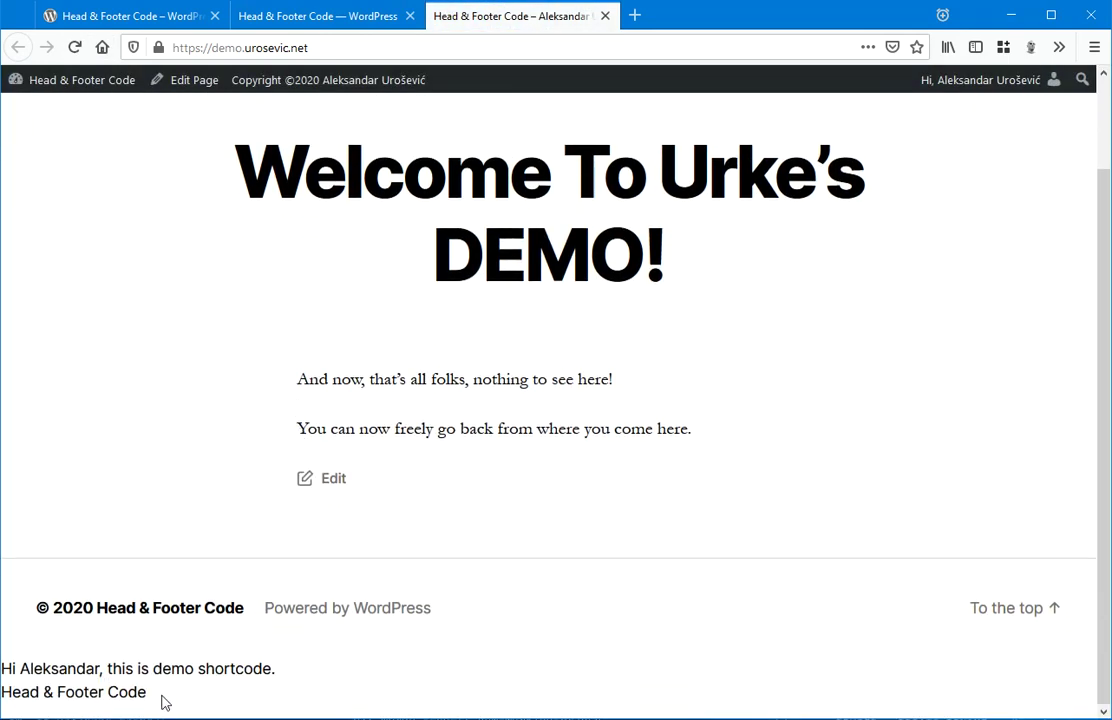
drag(162, 702, 7, 670)
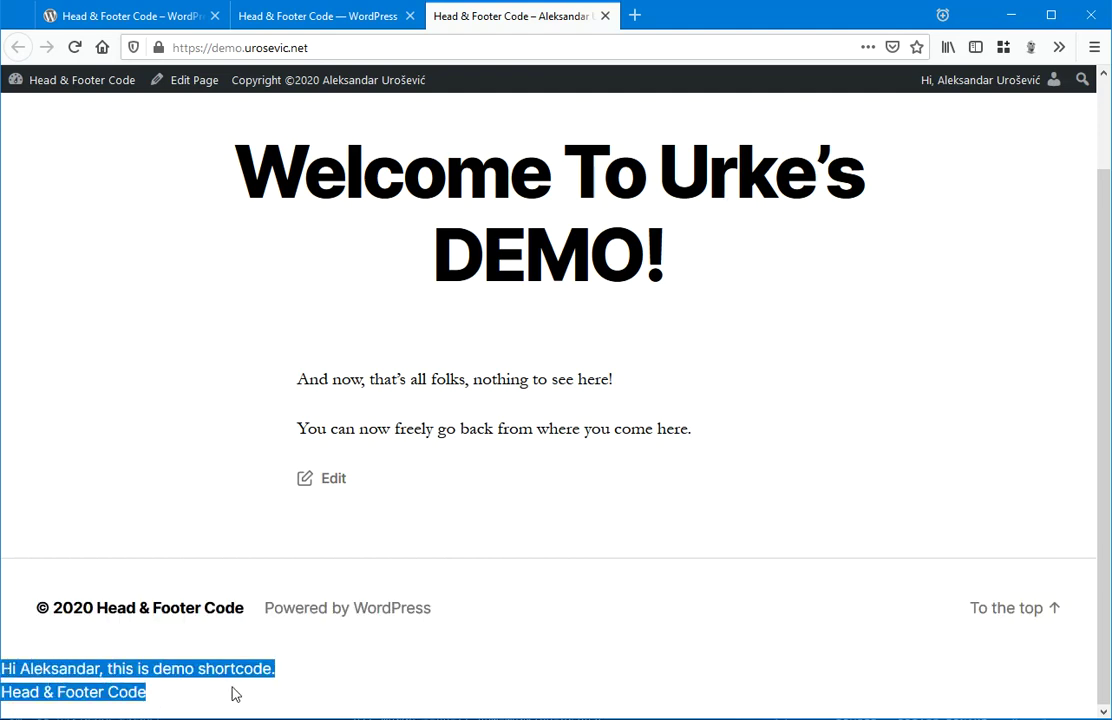
click(175, 703)
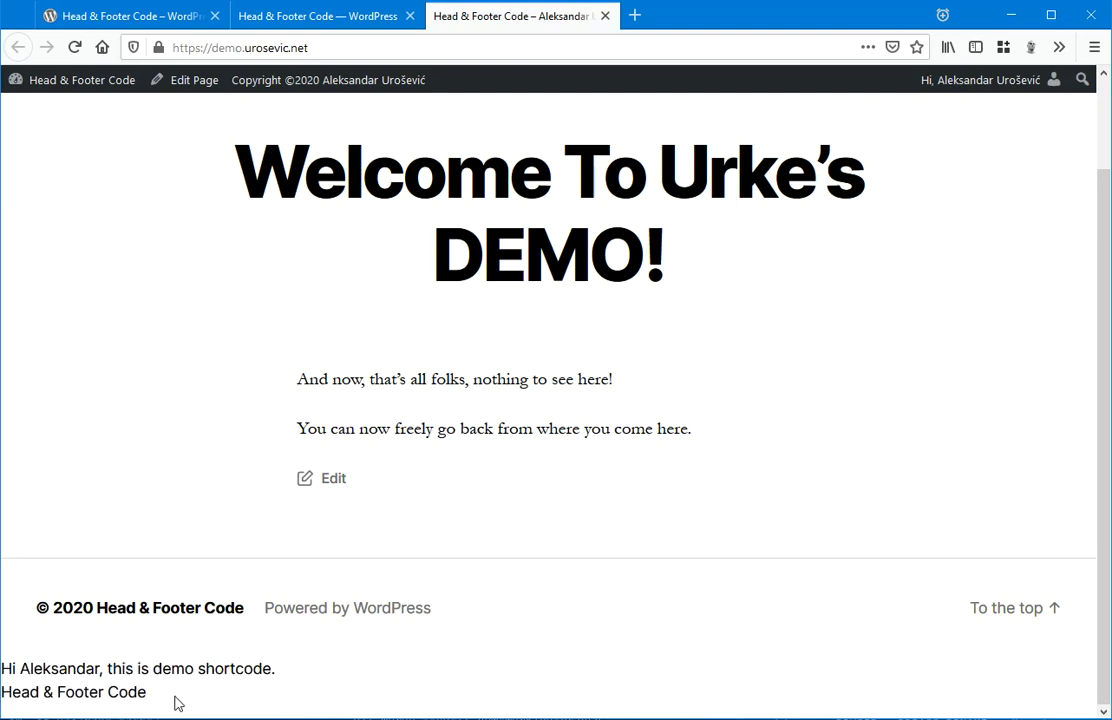
scroll(99, 547, up, 2)
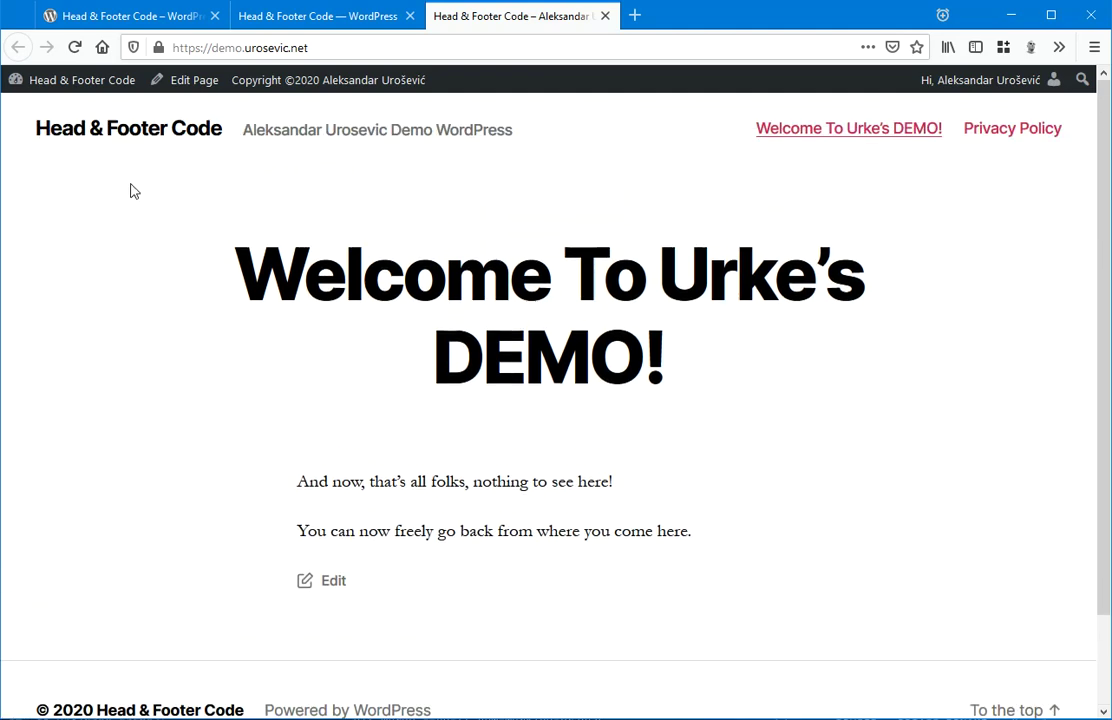
Step: Open the Firefox Inspector on the homepage with Inspect Element (Q)
right_click(265, 205)
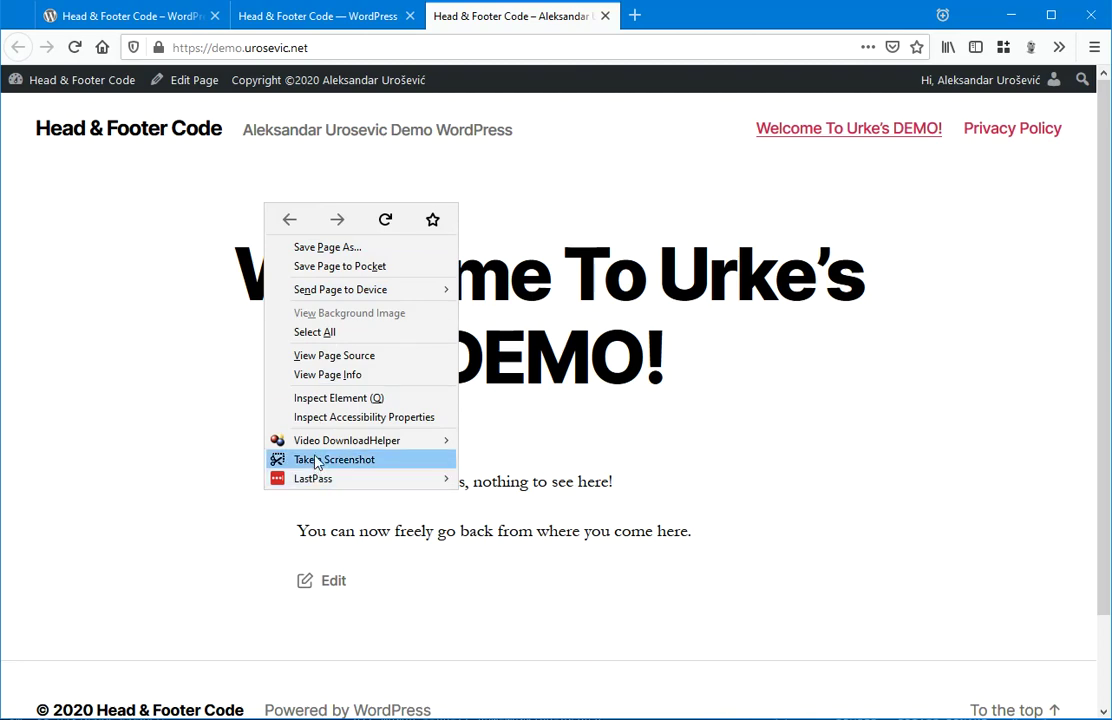
click(340, 400)
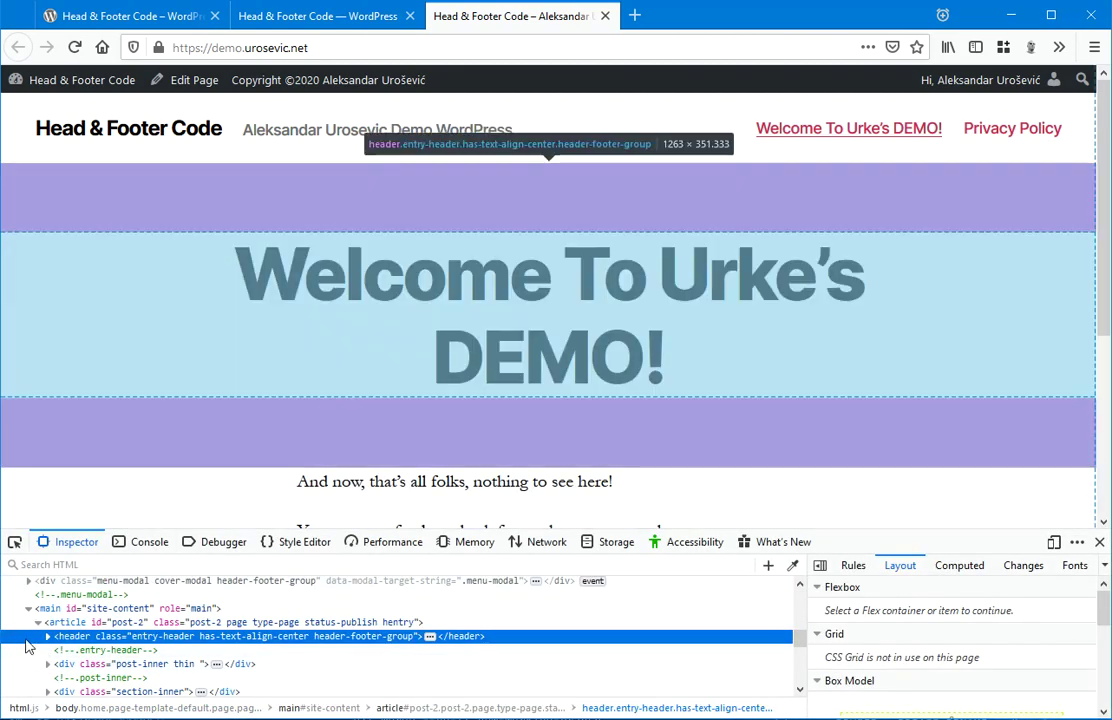
scroll(40, 620, up, 5)
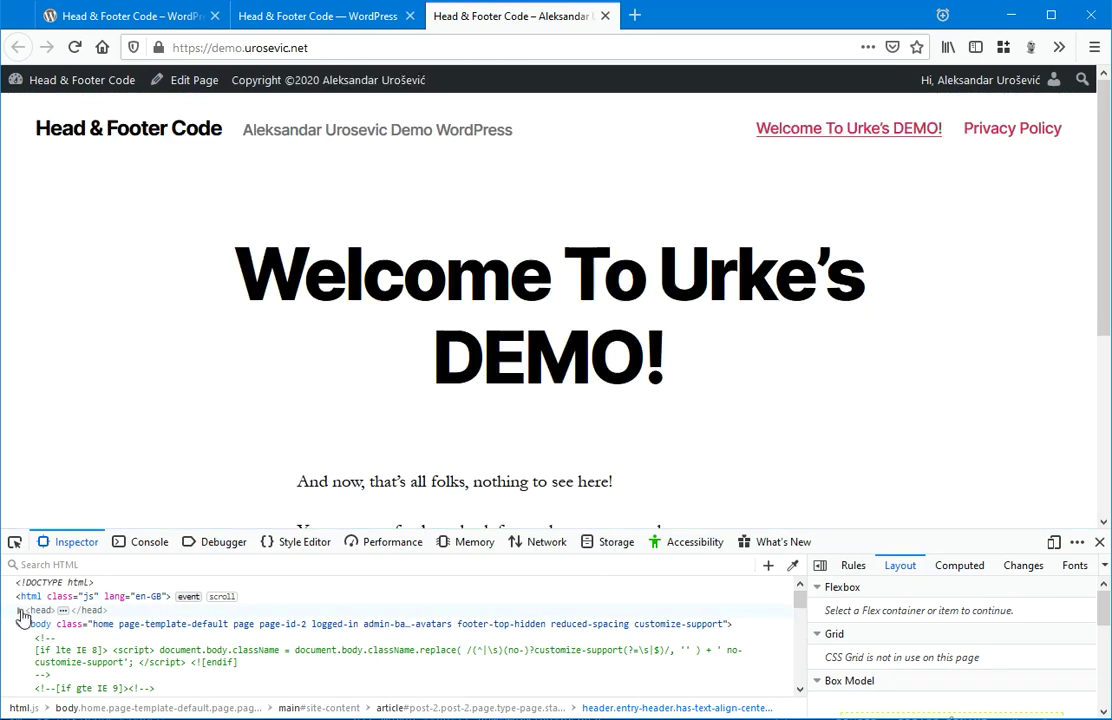
Step: Expand <head> and select the HEAD Code global HTML comment node
click(20, 611)
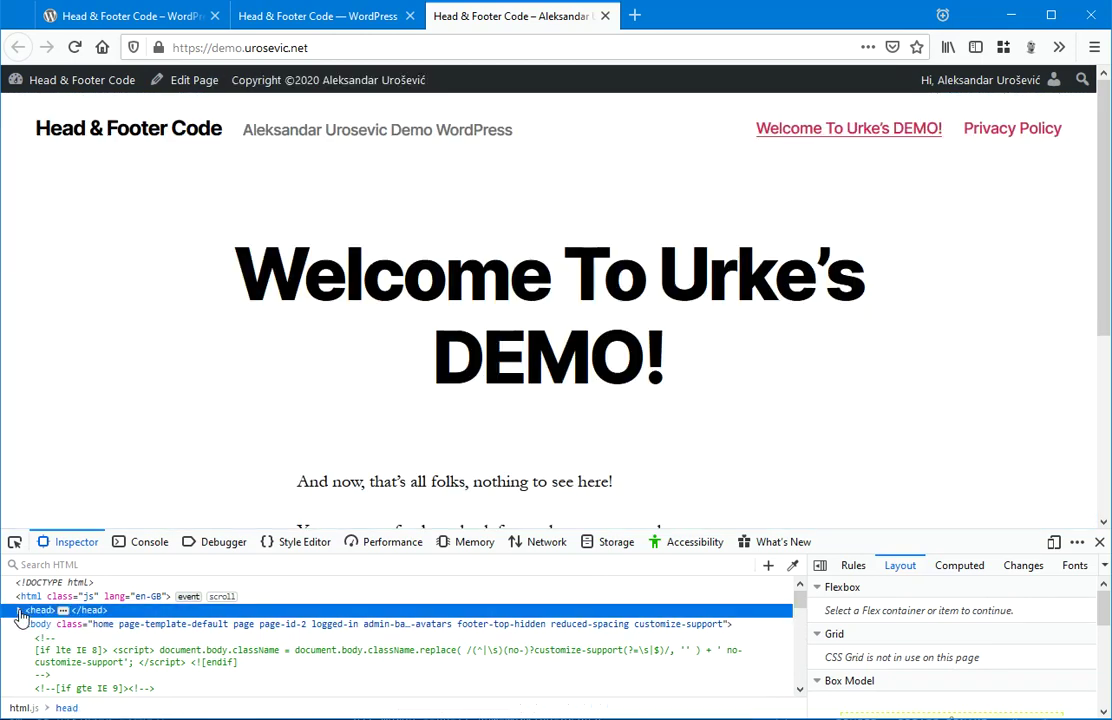
scroll(110, 640, down, 3)
scroll(118, 643, down, 3)
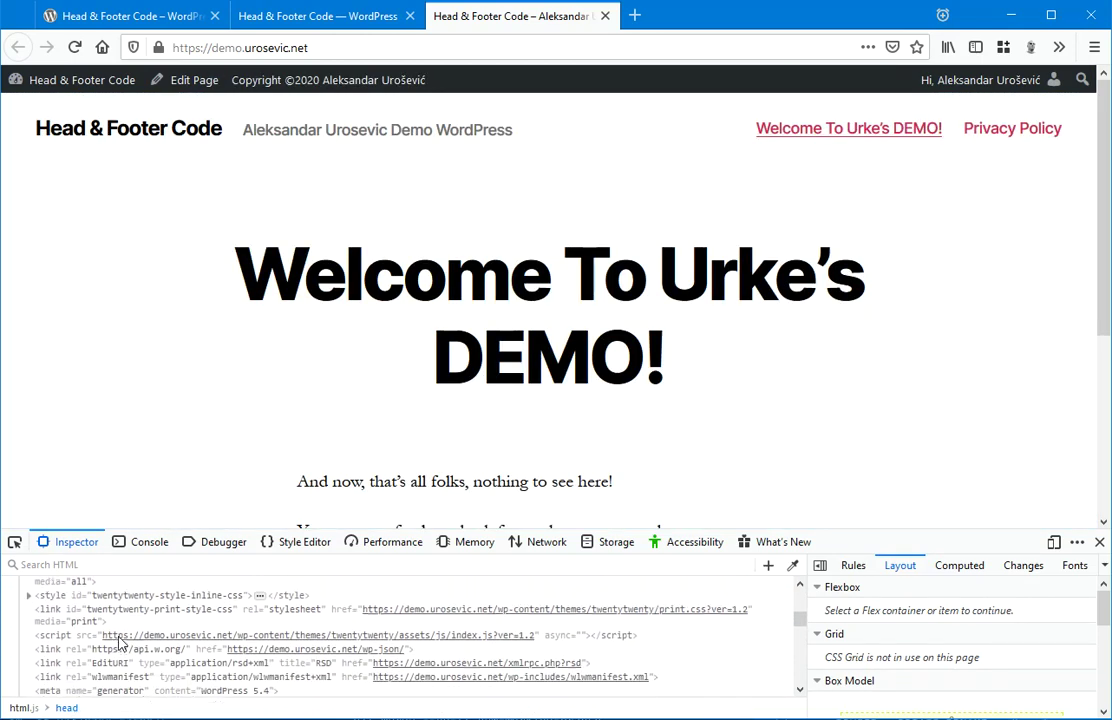
scroll(118, 643, up, 6)
scroll(64, 620, down, 10)
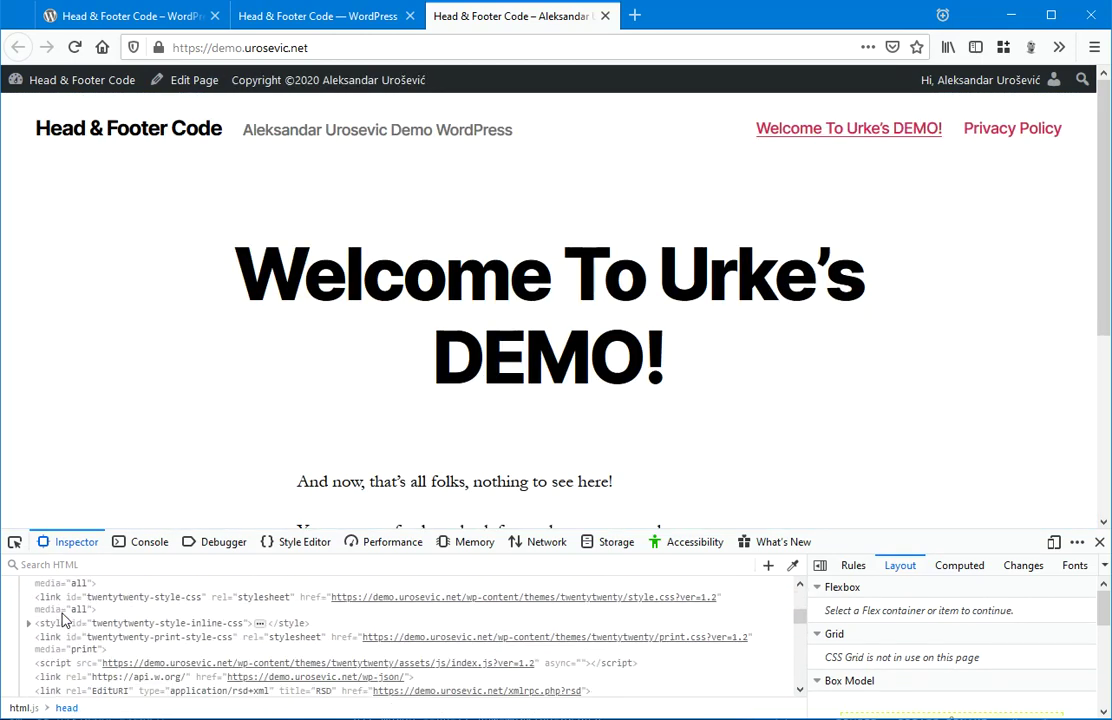
click(72, 593)
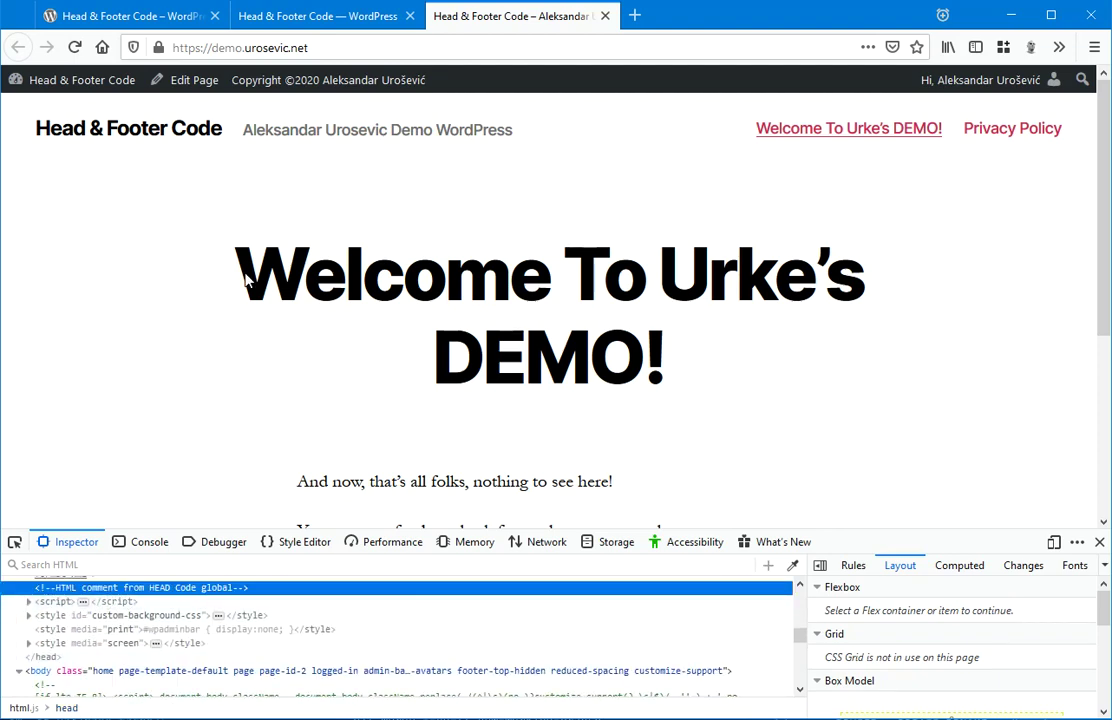
click(266, 18)
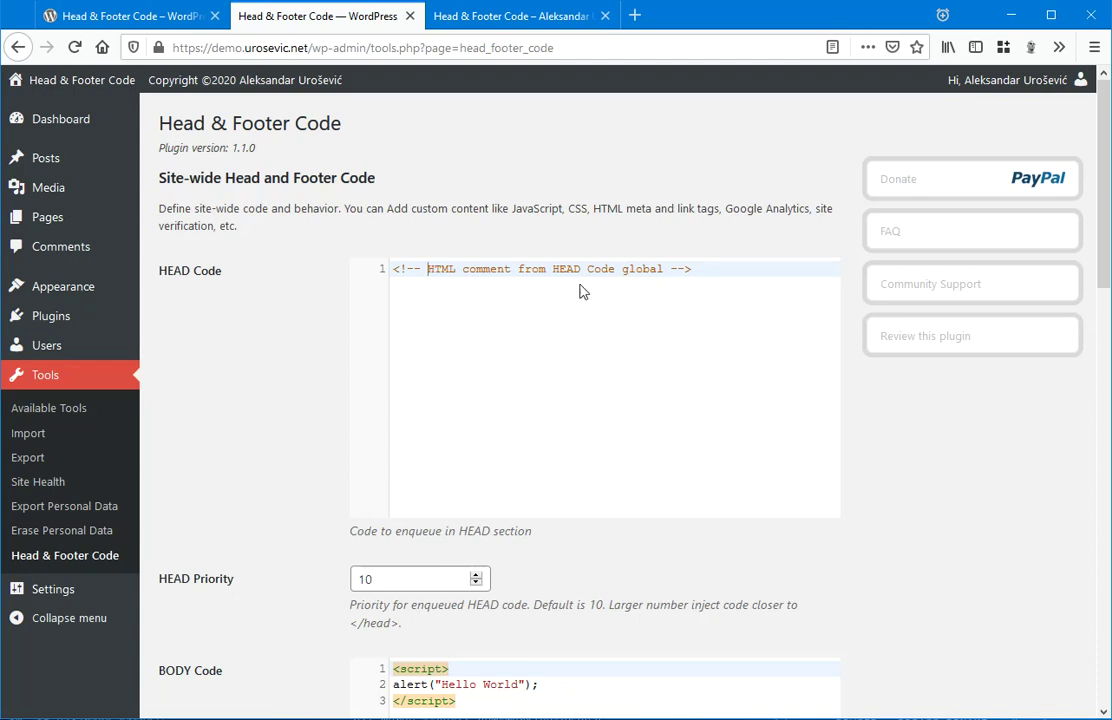
click(495, 18)
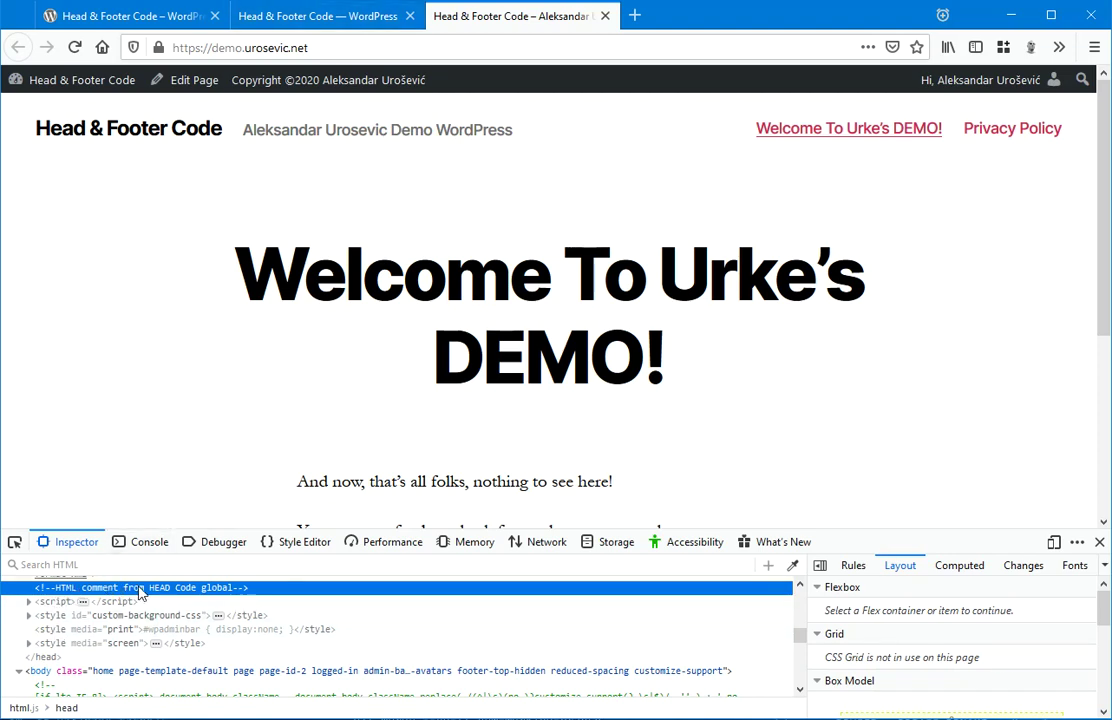
Step: Change HEAD Priority from 10 to 999 and save the settings
click(272, 16)
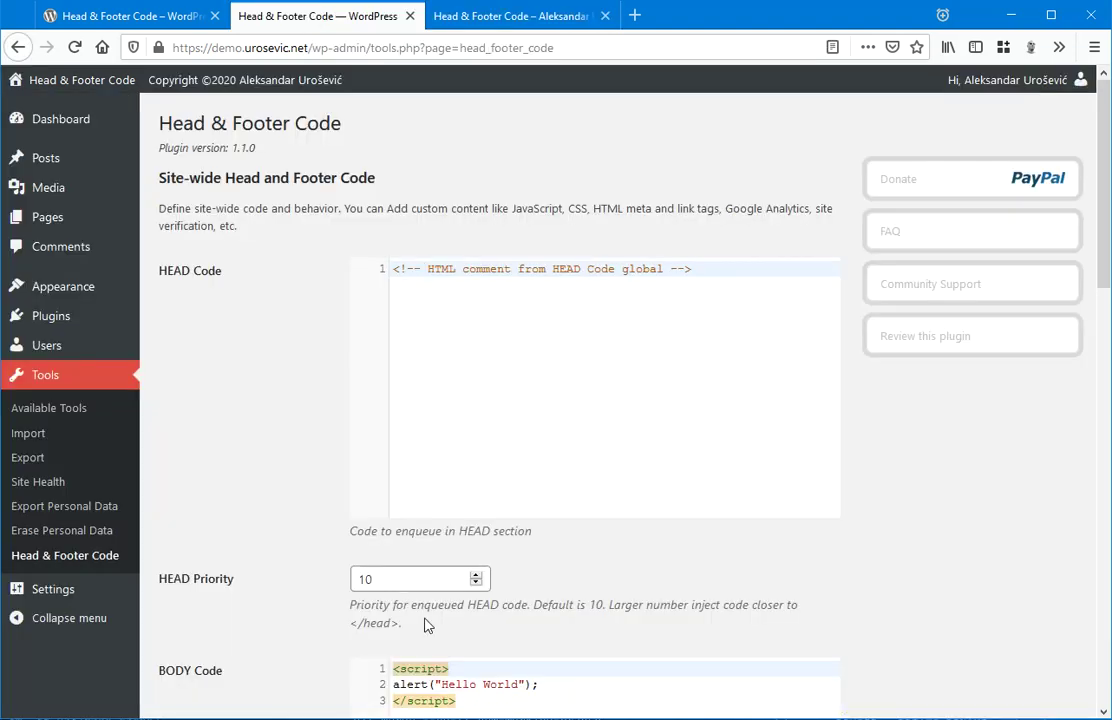
drag(401, 588, 317, 576)
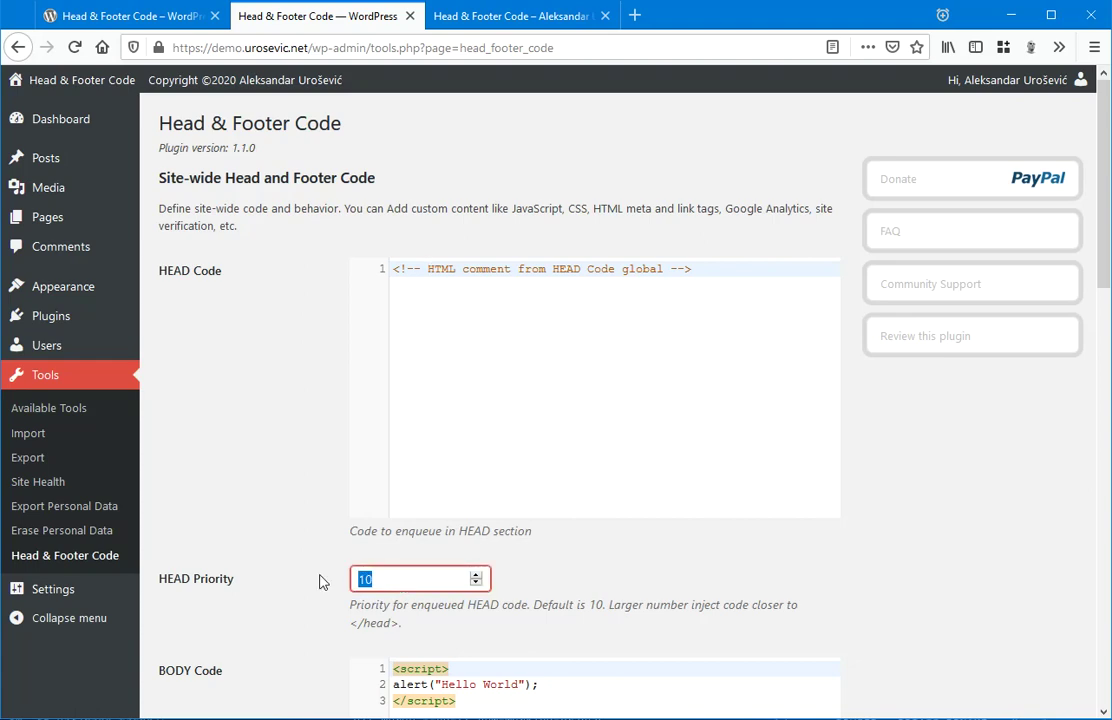
scroll(300, 600, down, 10)
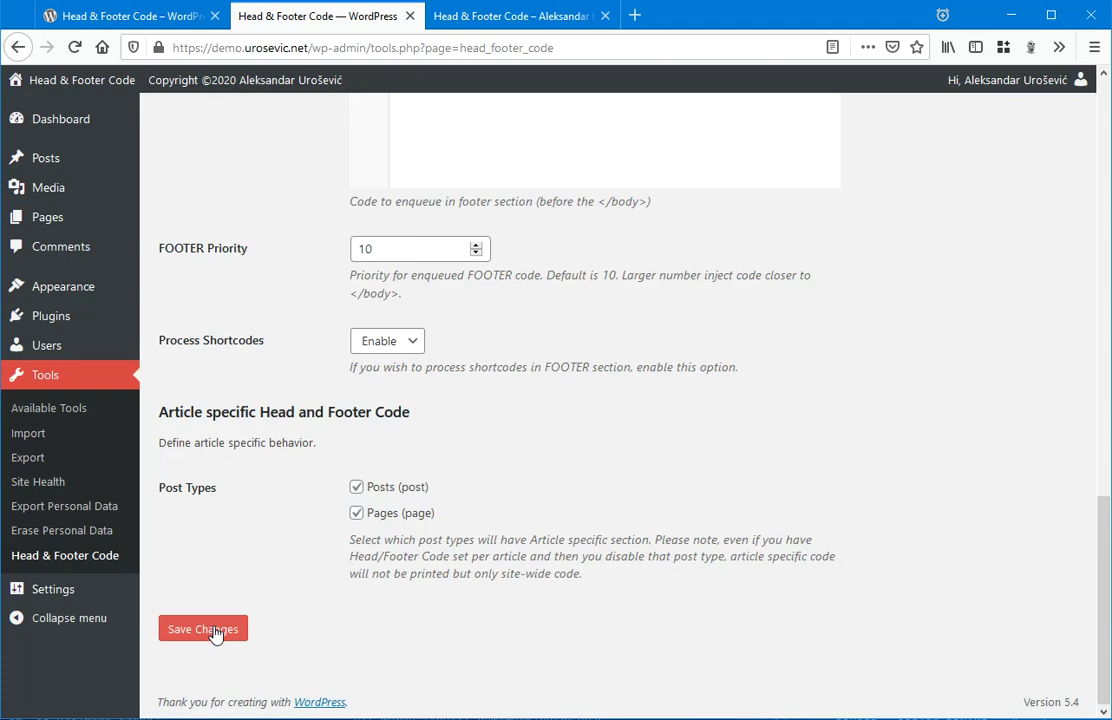
click(214, 630)
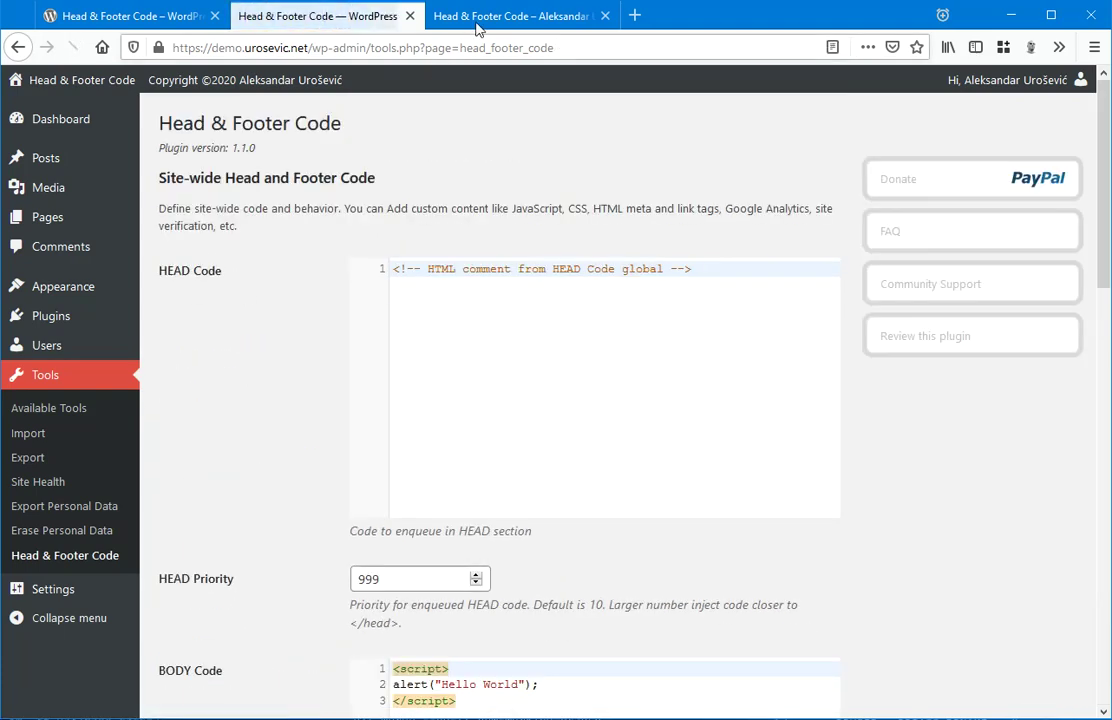
Step: Reload the demo site, dismiss the alert, and select the comment at the end of <head>
click(478, 20)
click(73, 47)
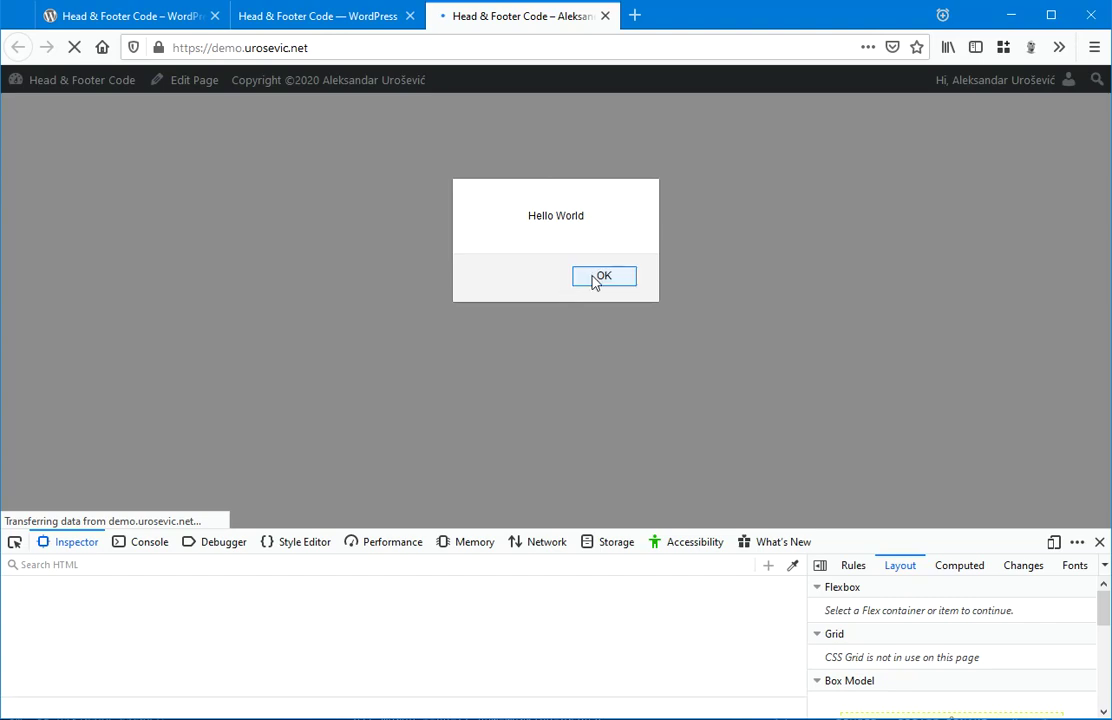
click(596, 275)
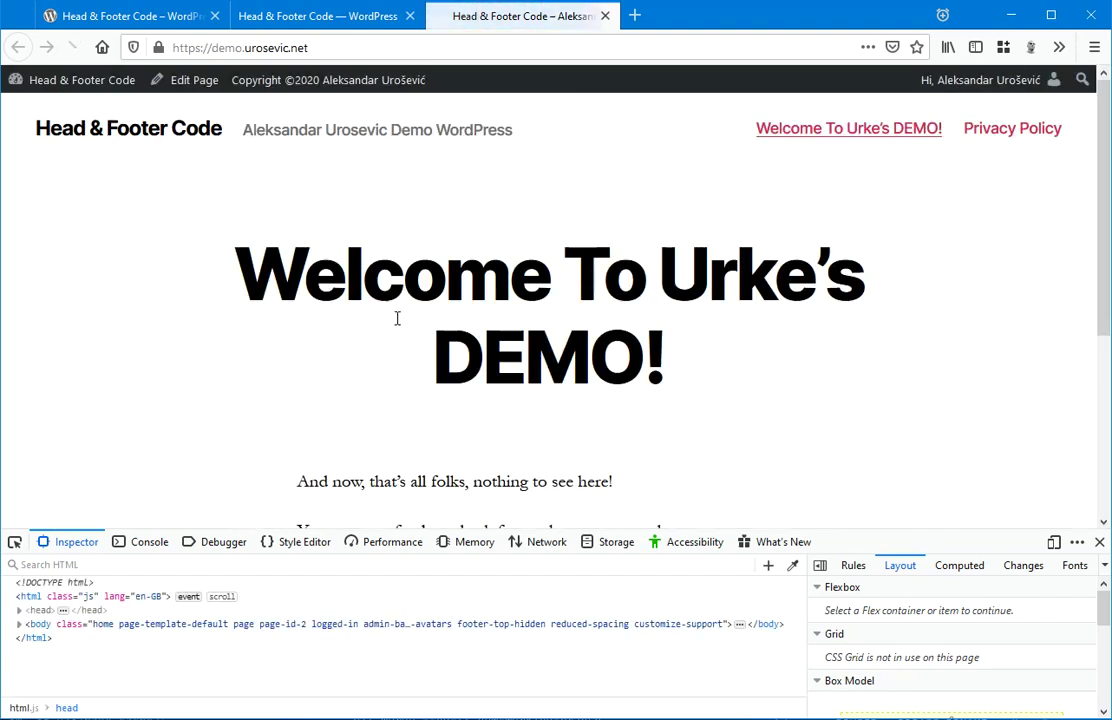
scroll(125, 650, down, 3)
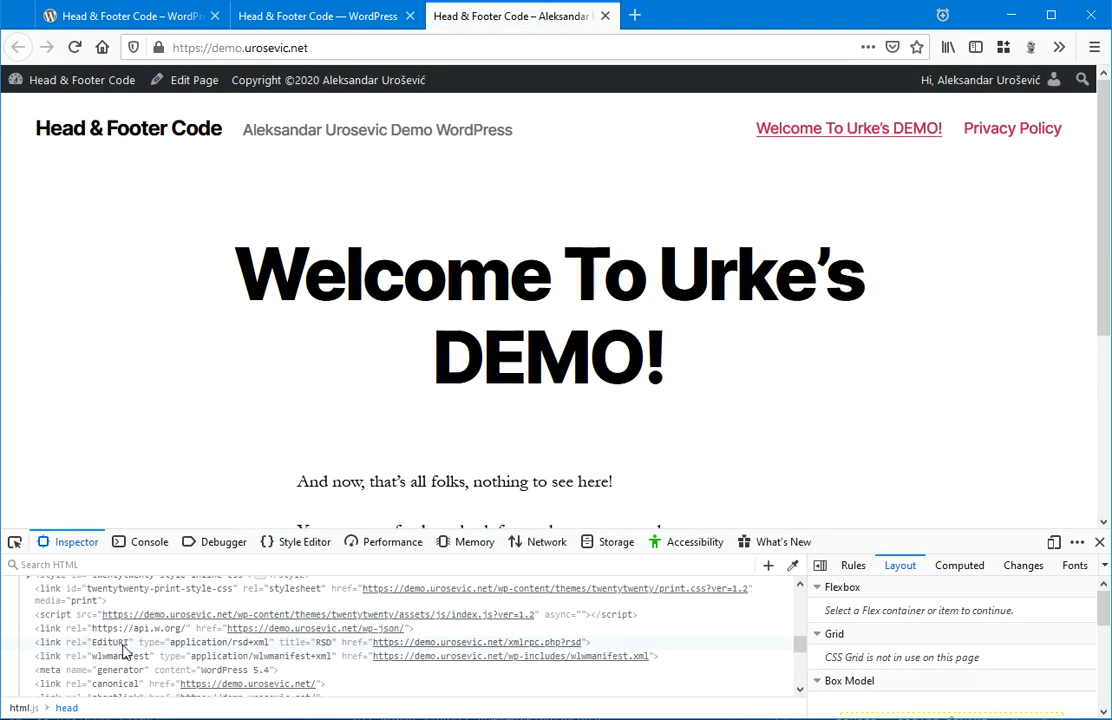
scroll(125, 651, down, 5)
click(125, 648)
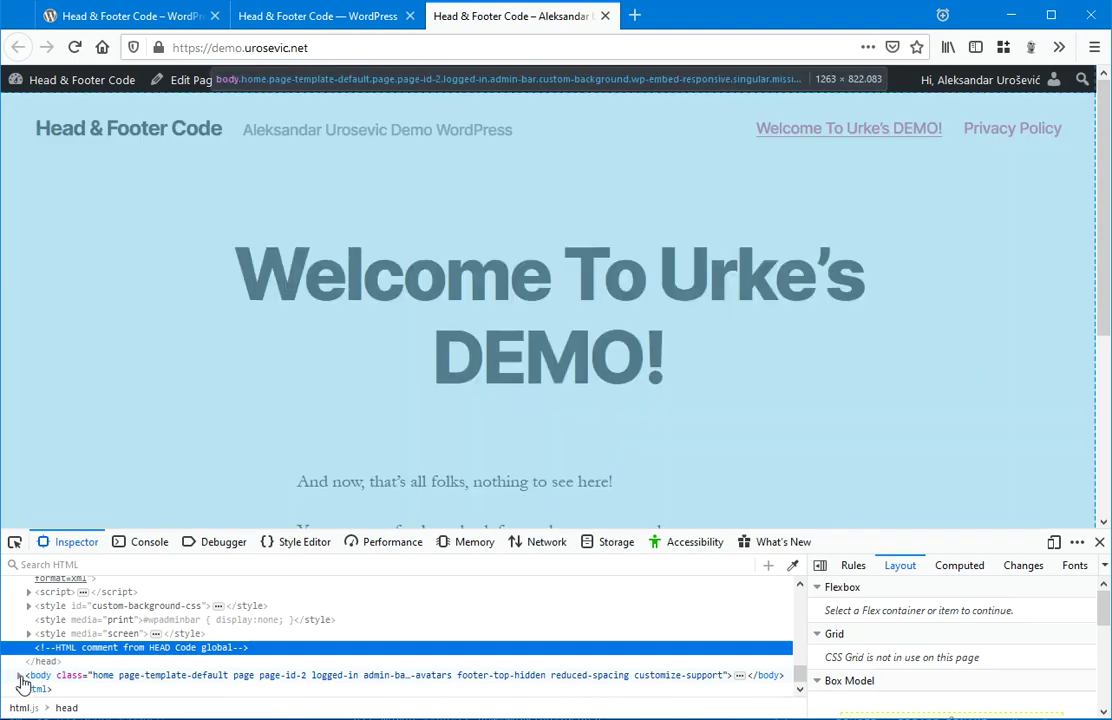
Step: Expand <body> in the Inspector and select its first inline script
click(38, 676)
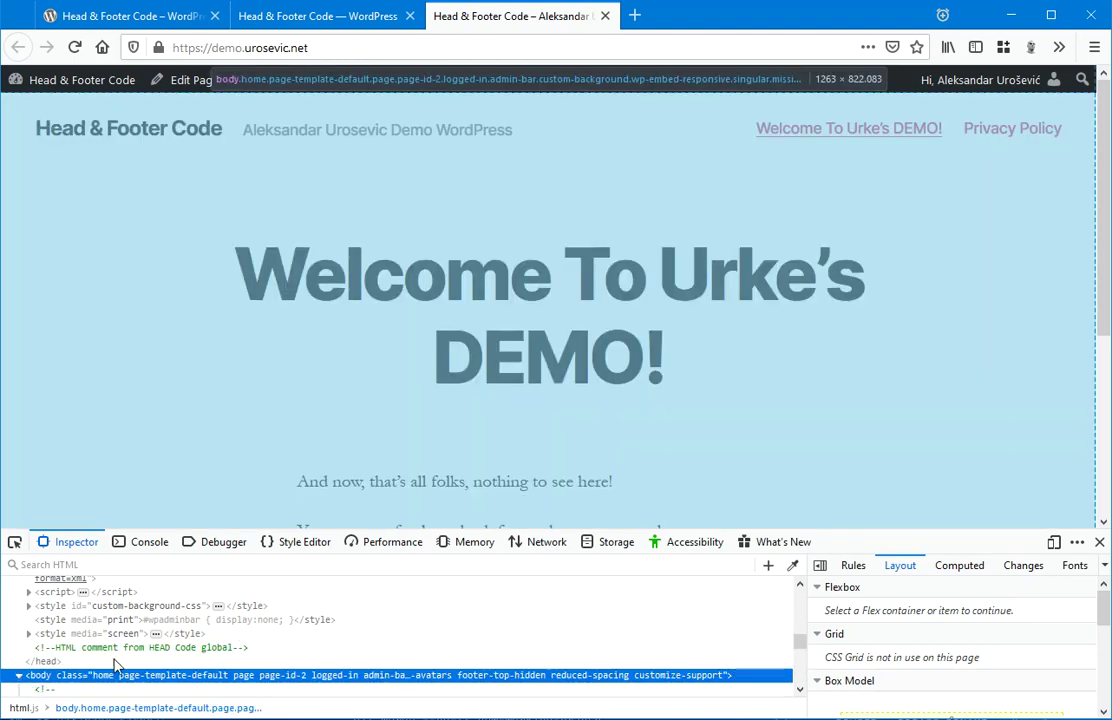
click(19, 675)
scroll(152, 660, down, 2)
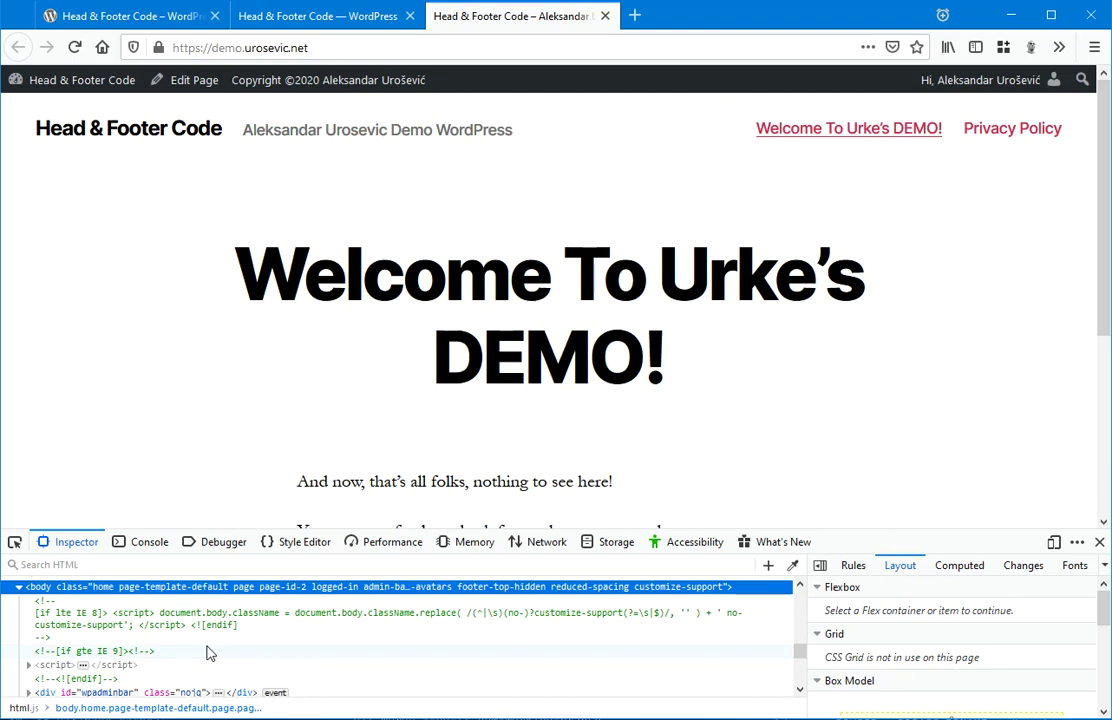
click(29, 665)
click(70, 666)
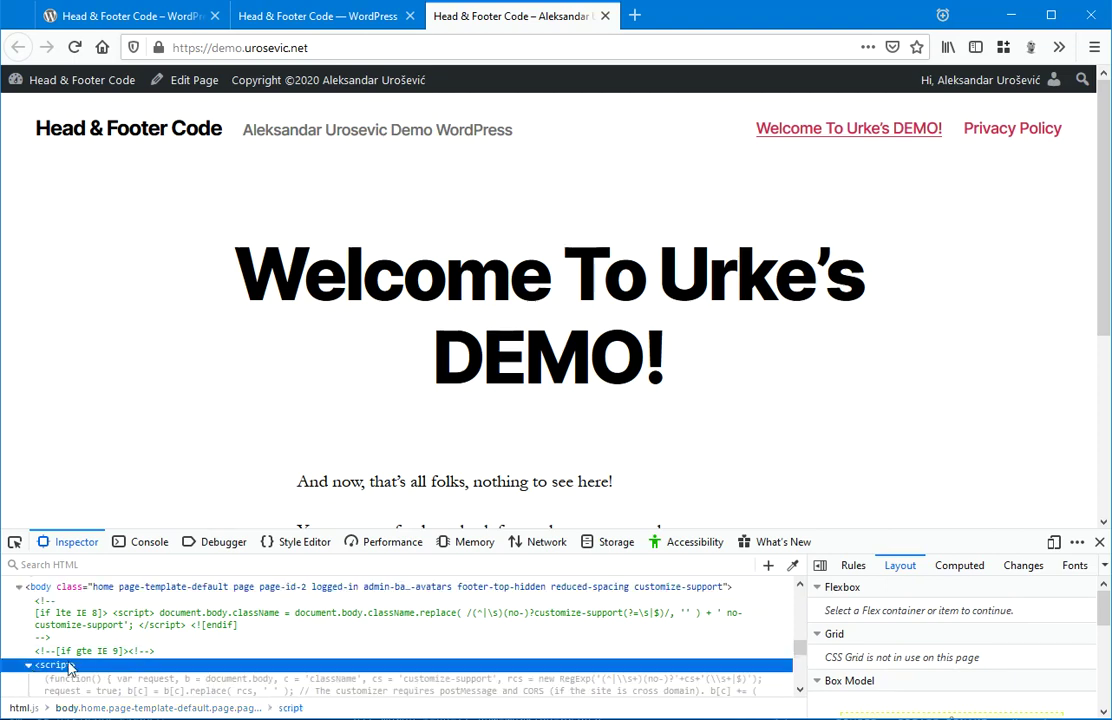
scroll(210, 648, down, 2)
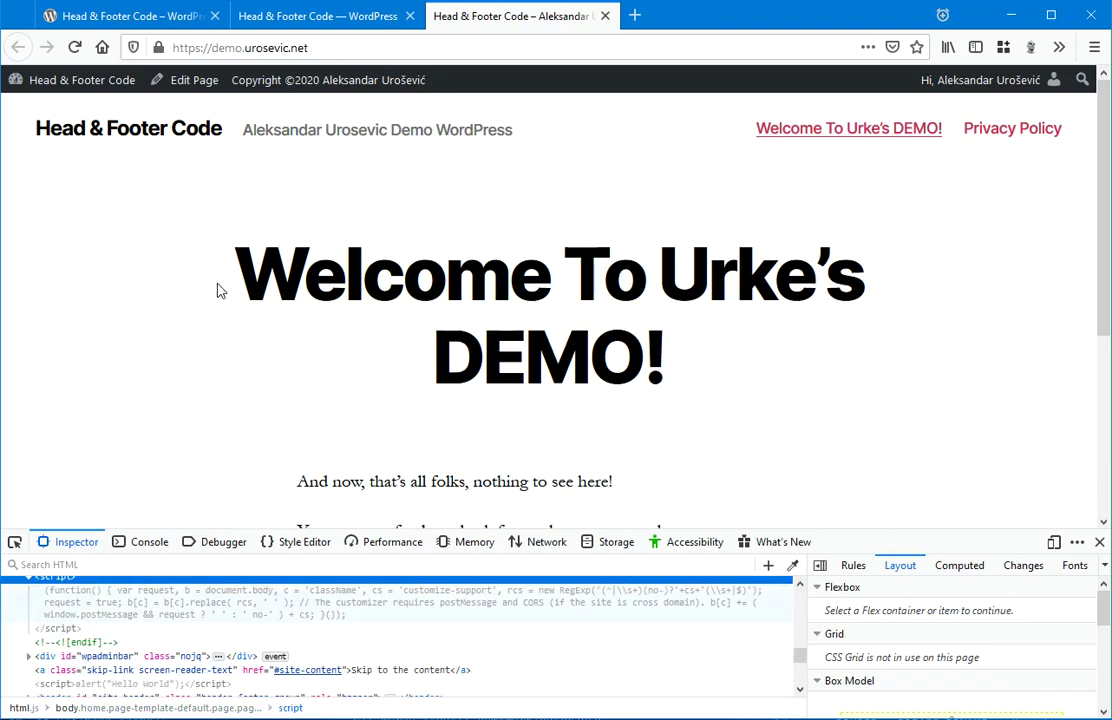
Step: Check the alert("Hello World") line in the BODY Code settings
click(320, 18)
scroll(288, 429, down, 5)
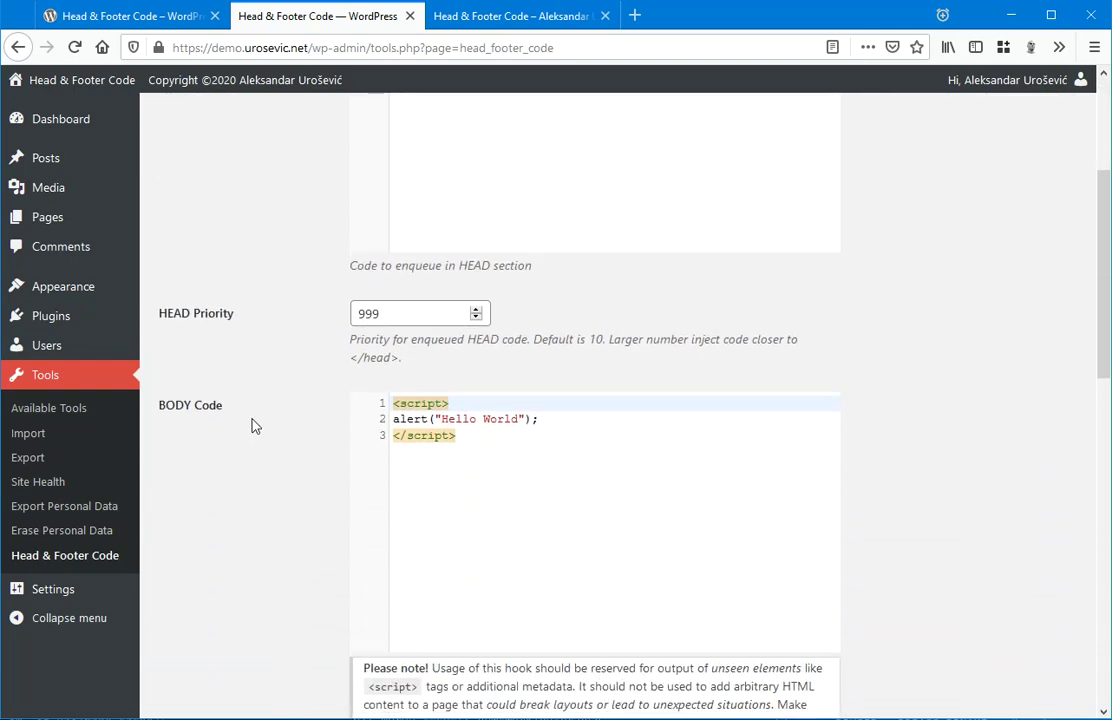
click(570, 419)
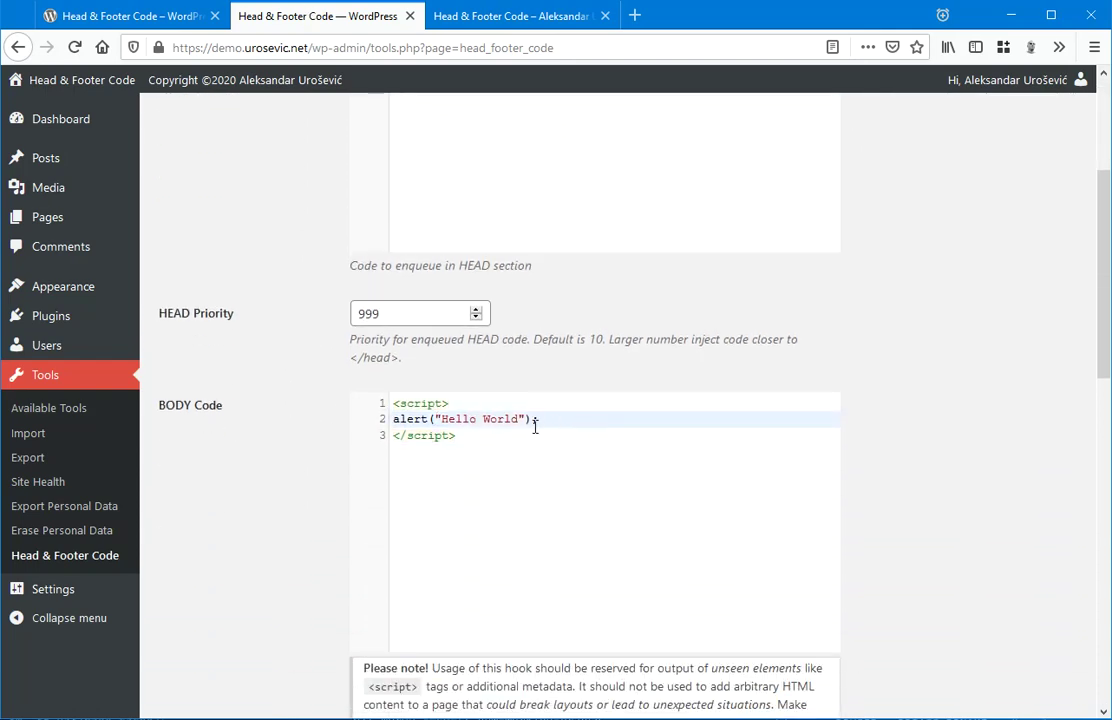
Step: Select the Hello World alert script node in the Inspector and enlarge the DevTools panel
click(472, 18)
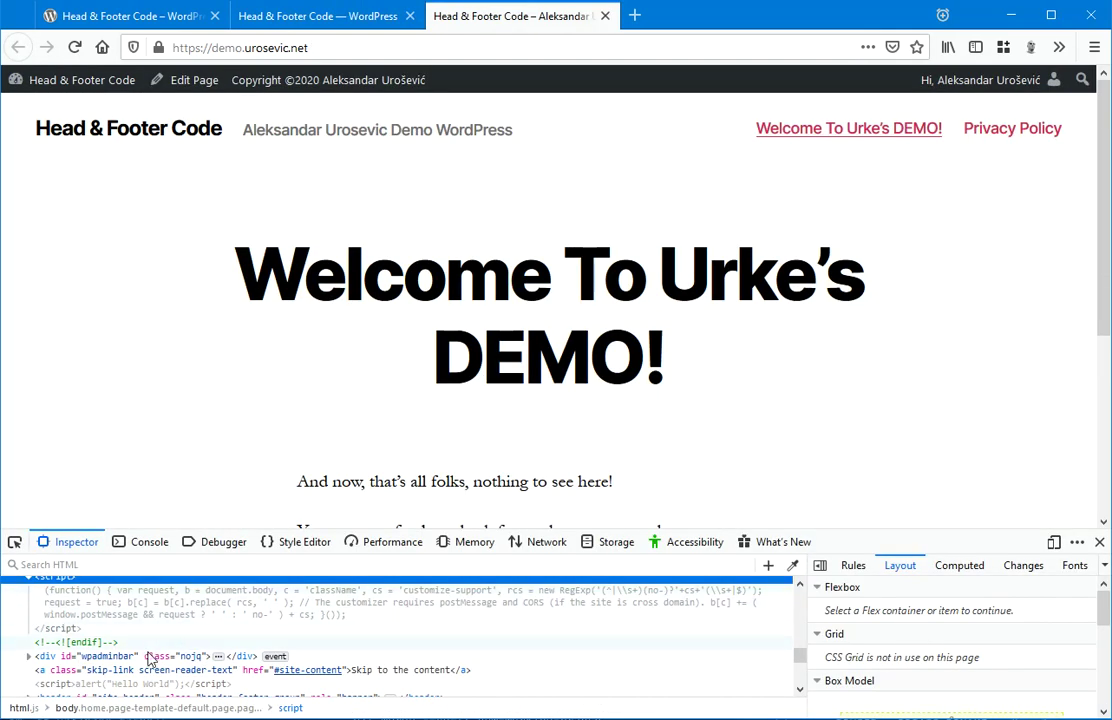
scroll(185, 652, down, 3)
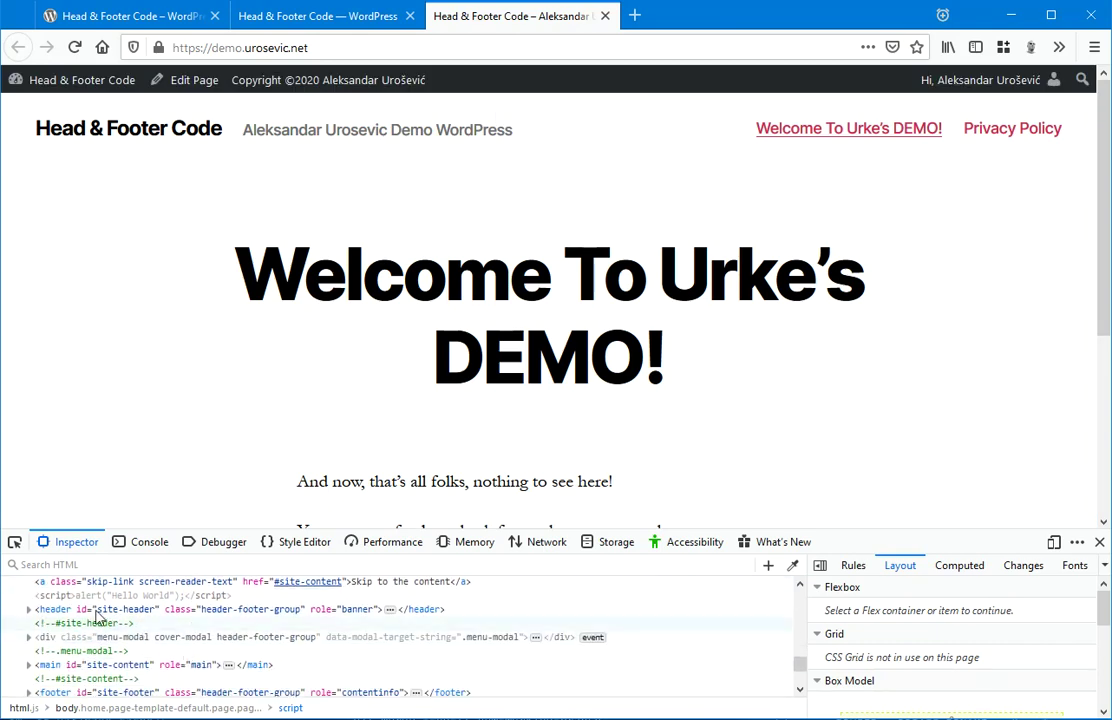
click(148, 597)
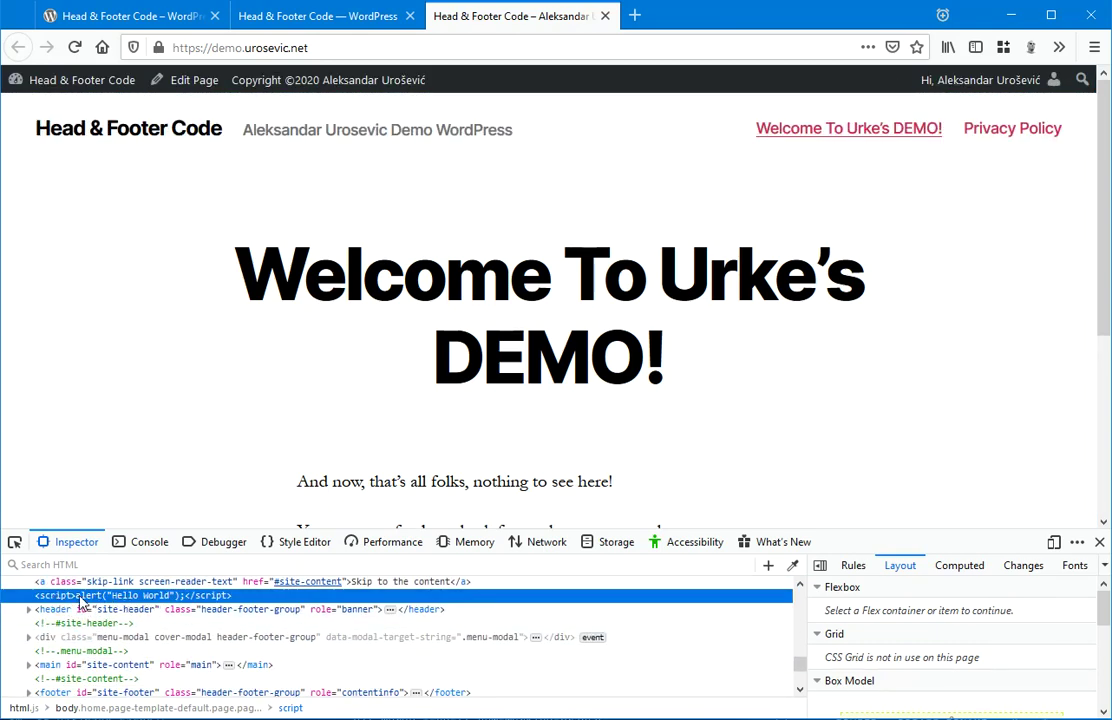
scroll(128, 603, up, 3)
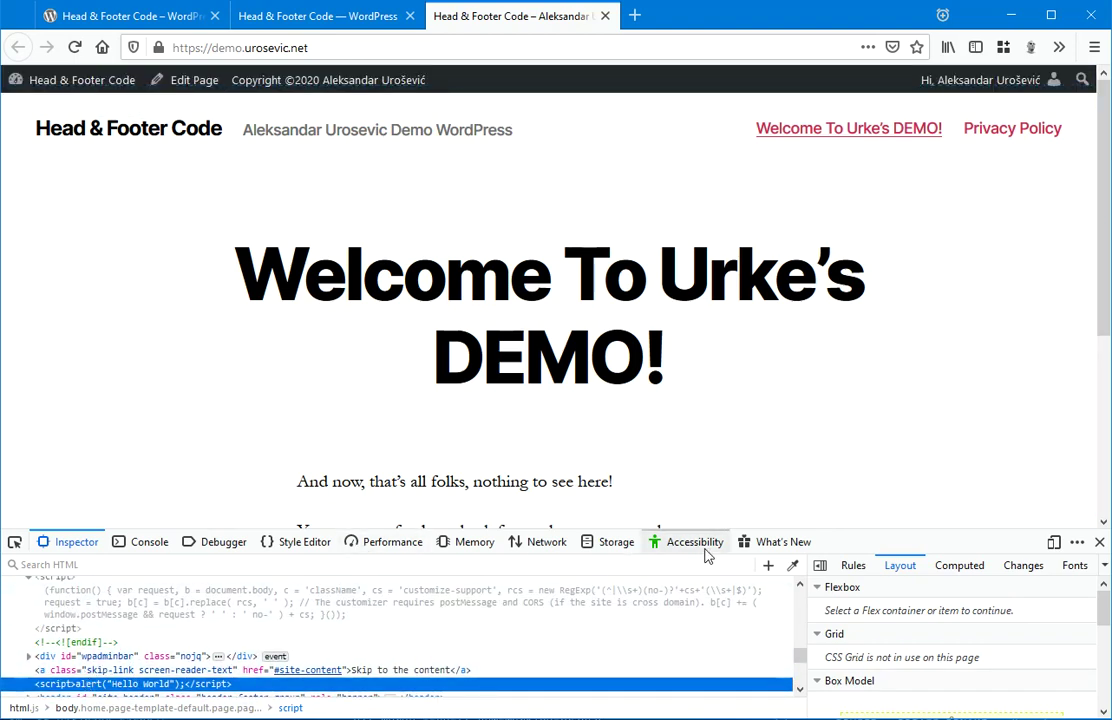
drag(856, 526, 797, 440)
scroll(611, 625, up, 3)
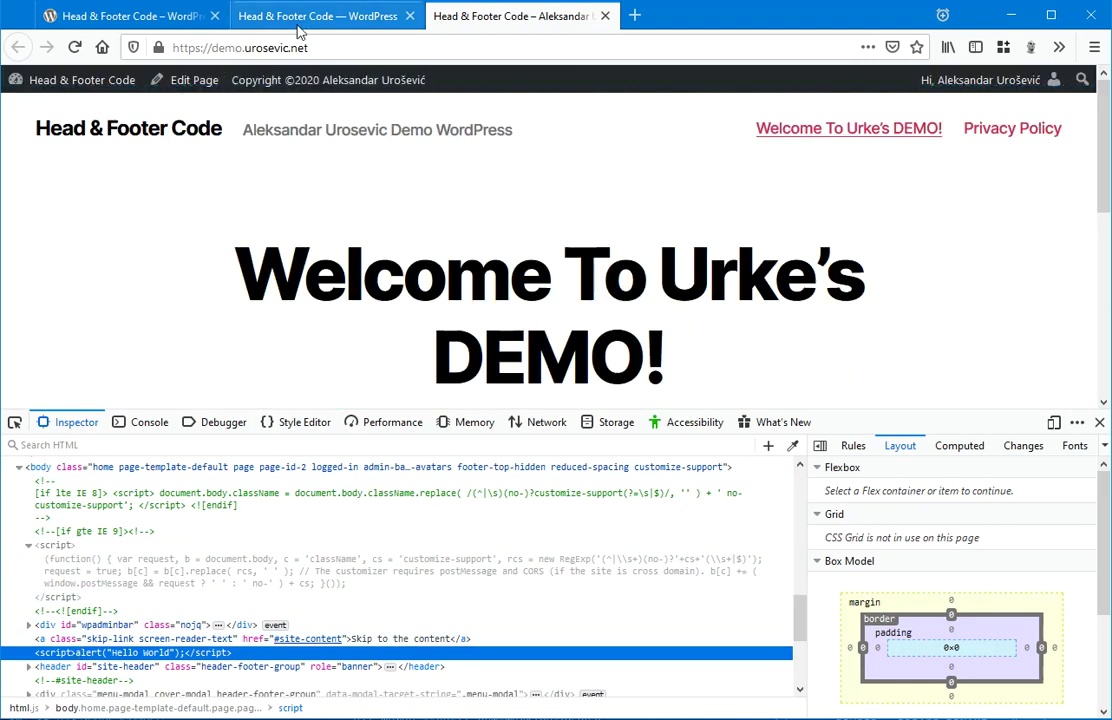
click(298, 20)
Step: Change BODY Priority from 10 to 1 and save the settings
scroll(290, 420, down, 3)
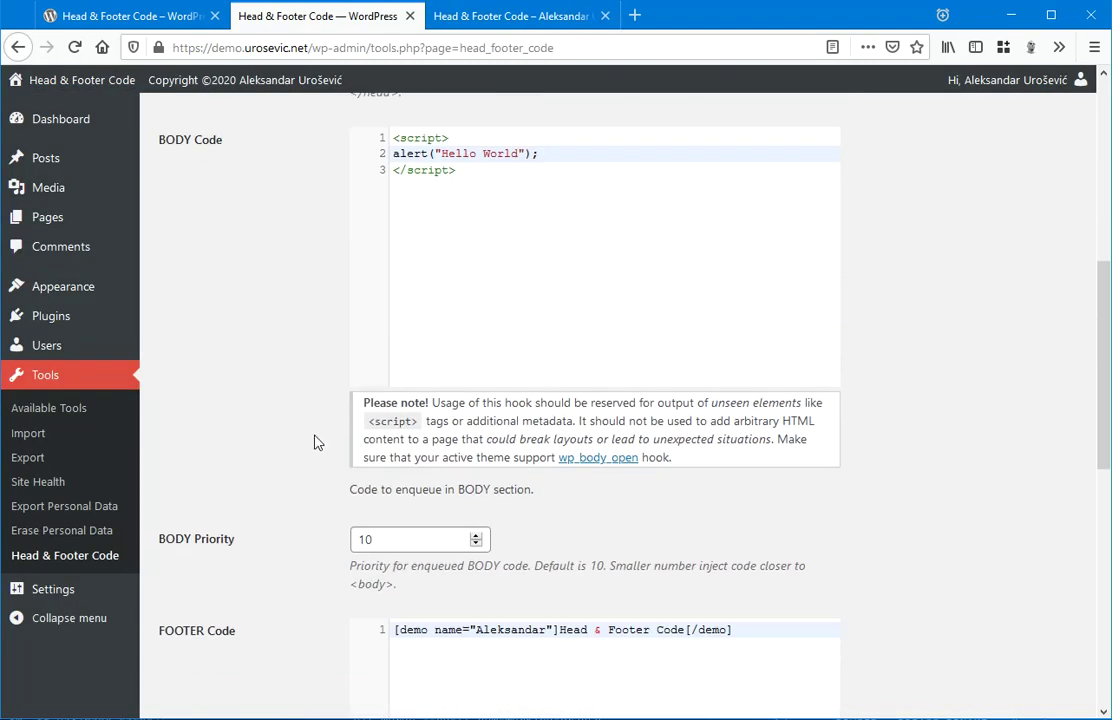
click(399, 541)
key(BackSpace)
scroll(231, 541, down, 7)
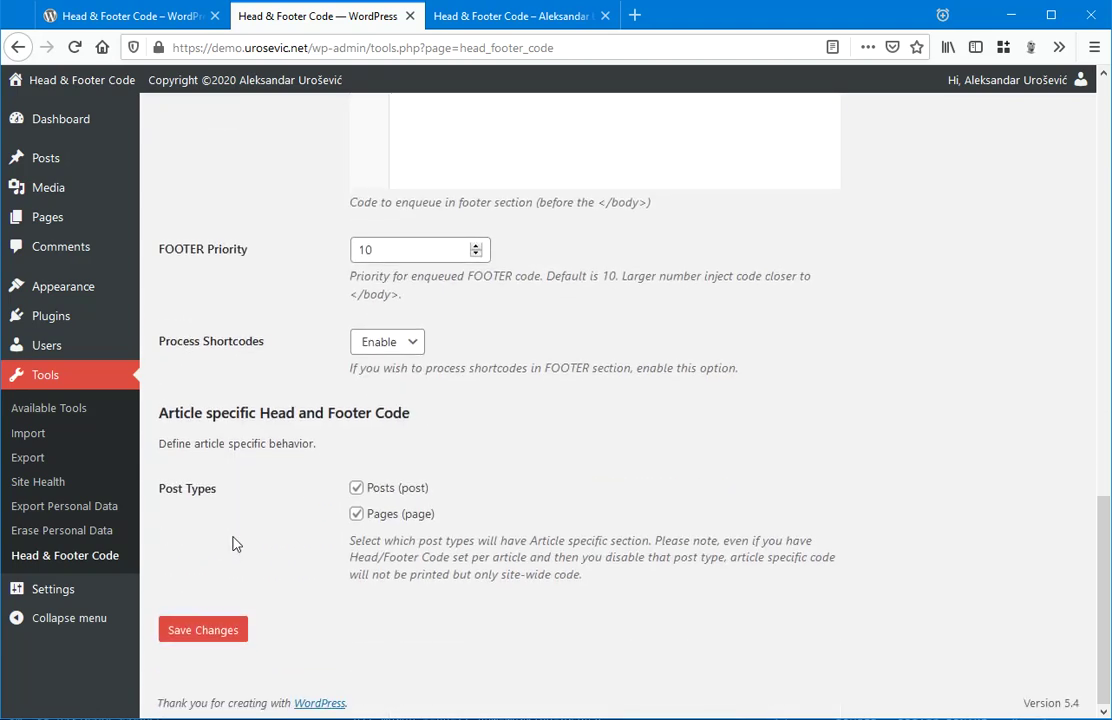
click(203, 629)
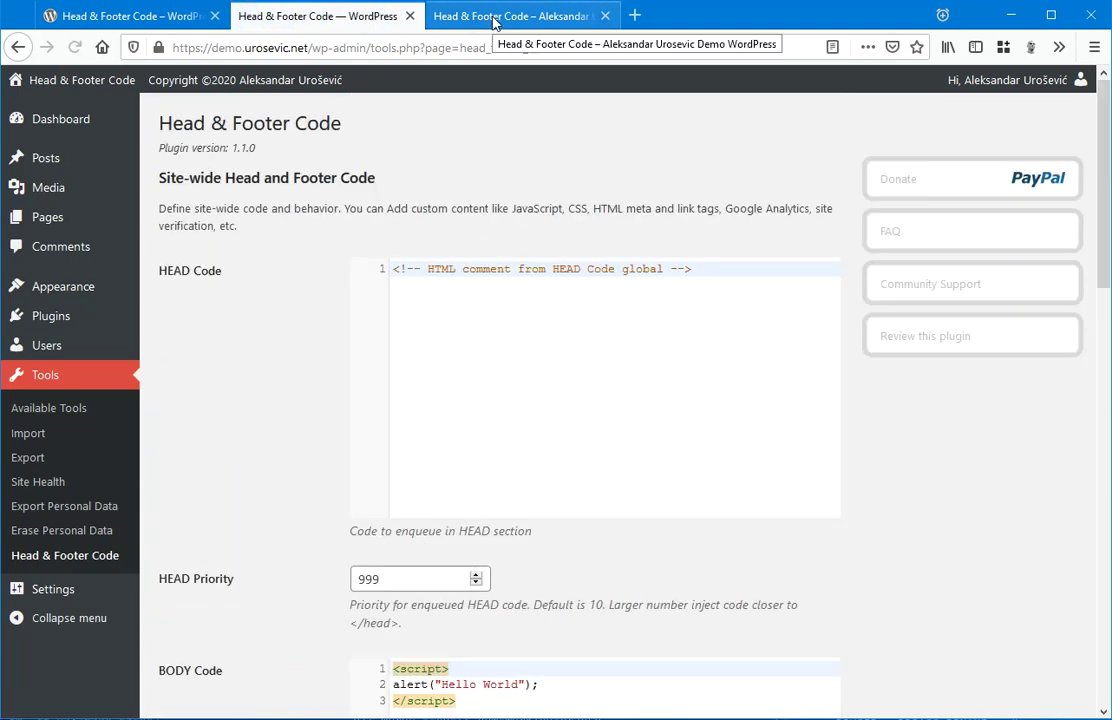
Step: Reload the demo site, dismiss the Hello World alert, and select the script in the body
click(492, 22)
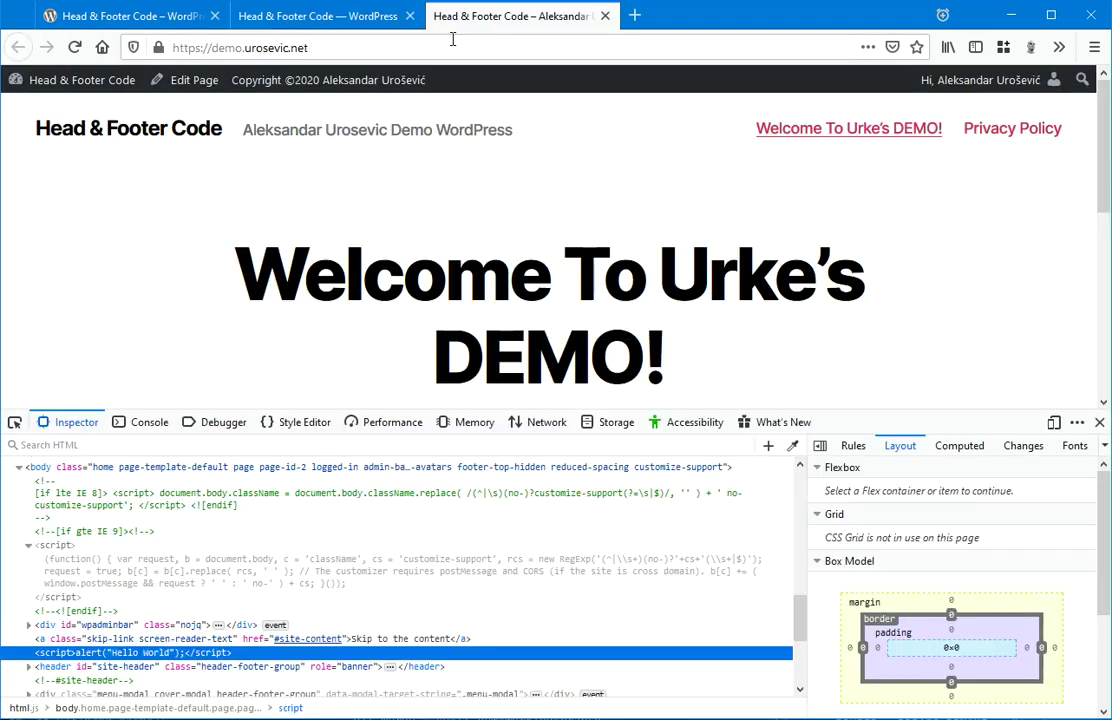
click(74, 47)
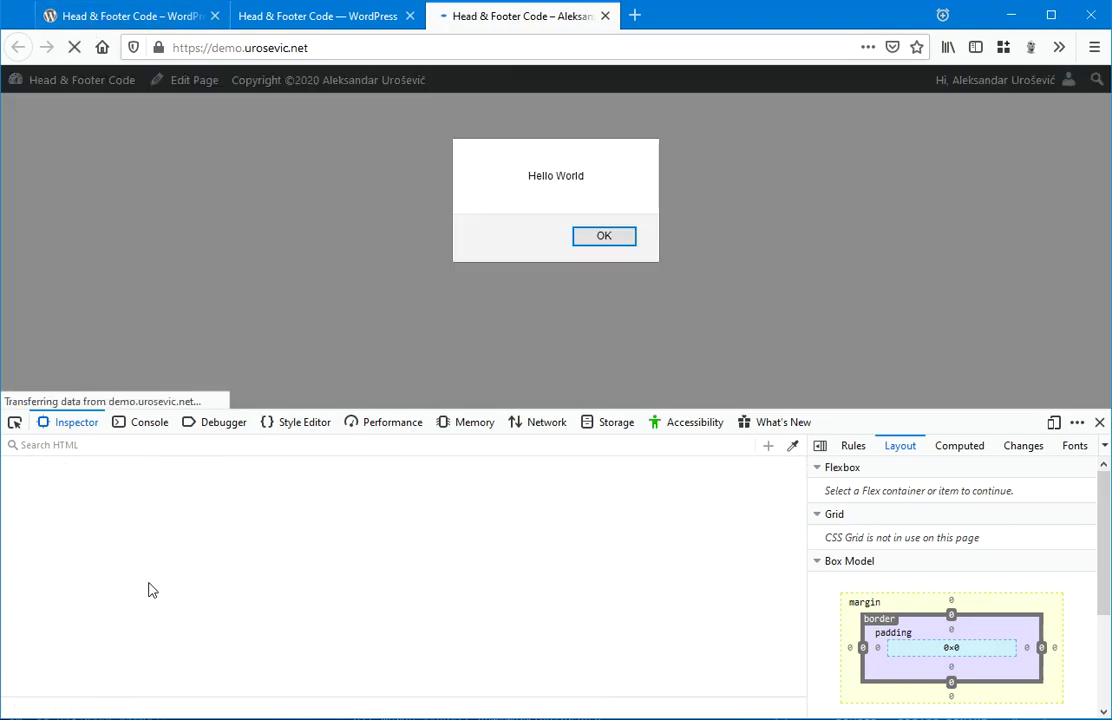
click(606, 238)
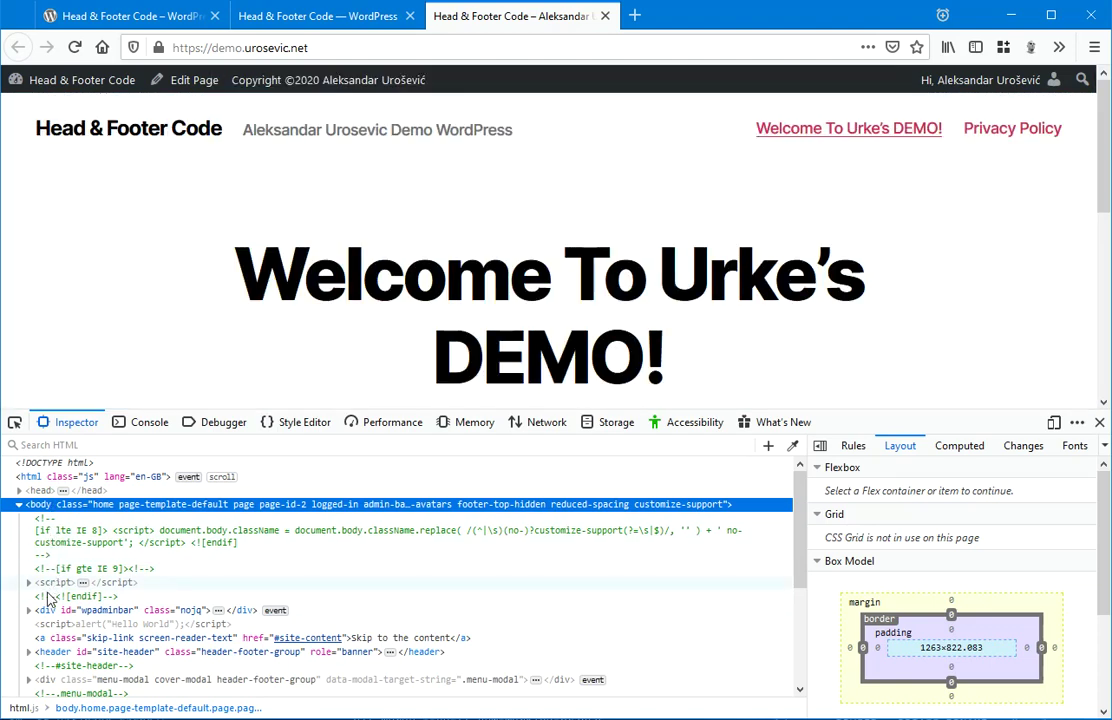
click(51, 626)
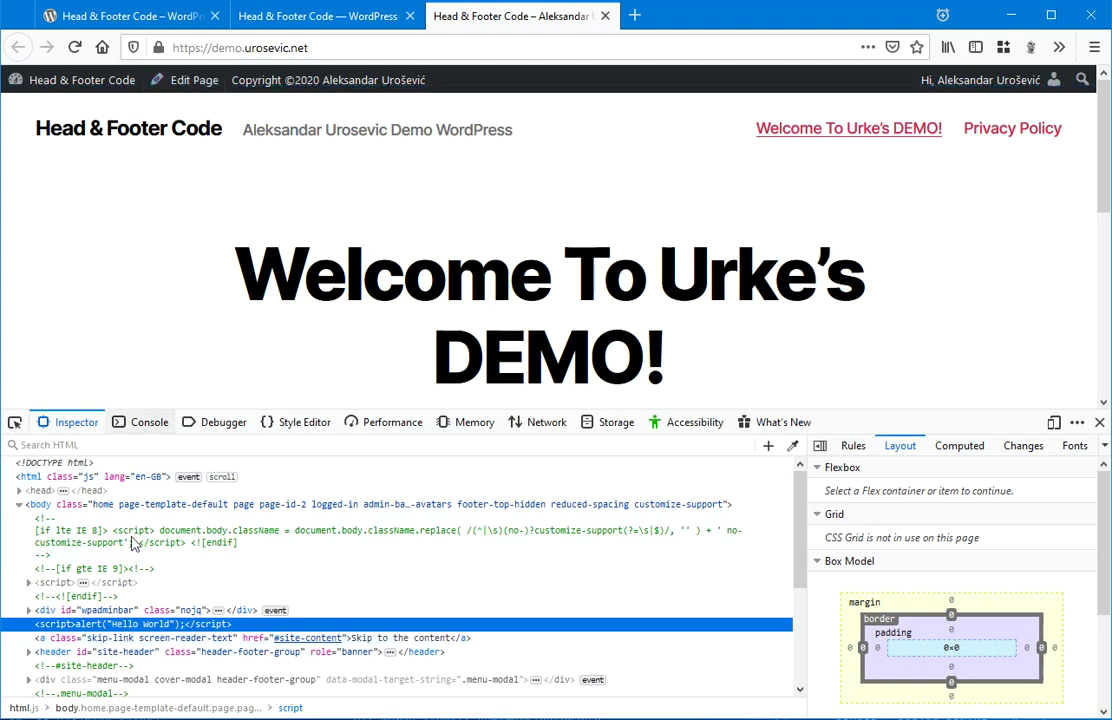
scroll(141, 628, down, 4)
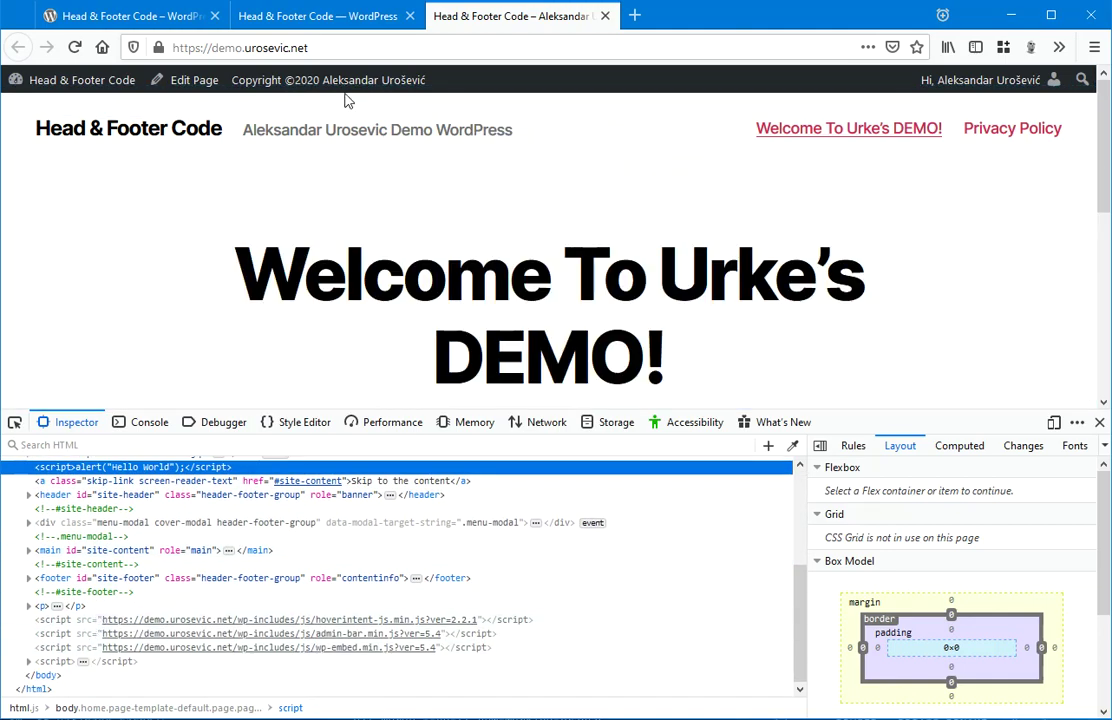
Step: Check the demo shortcode in the FOOTER Code field of Head & Footer Code settings
click(300, 17)
scroll(273, 447, down, 8)
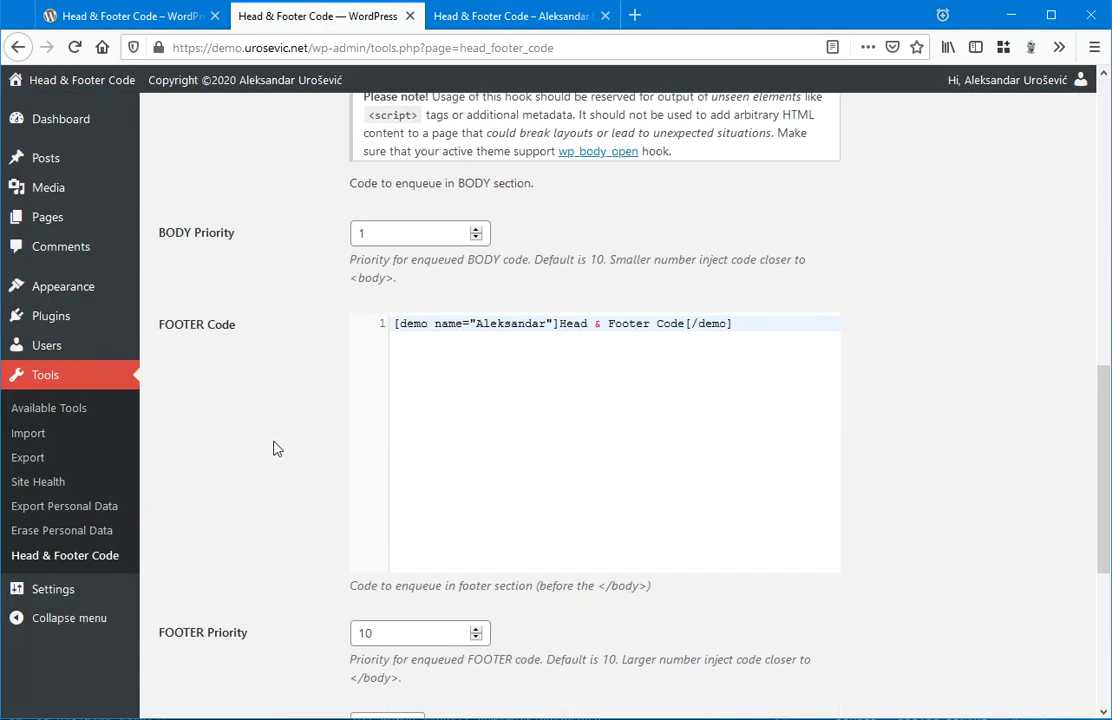
click(404, 275)
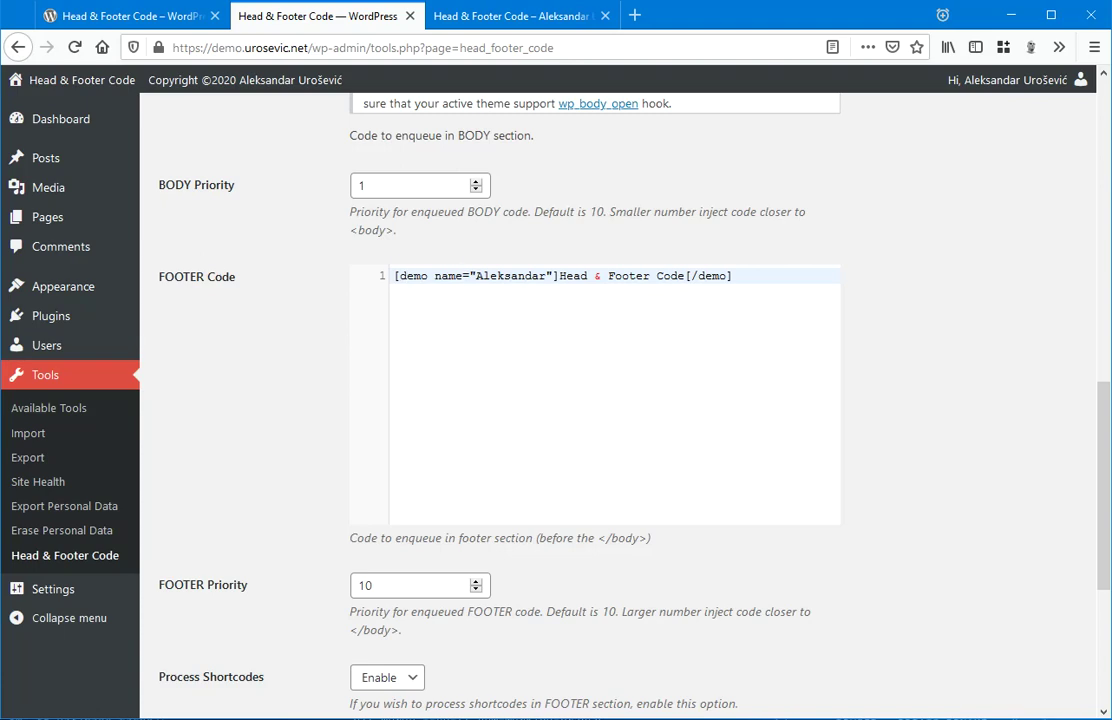
Step: In the demo site's Inspector, expand the shortcode's paragraph near the end of body
click(450, 15)
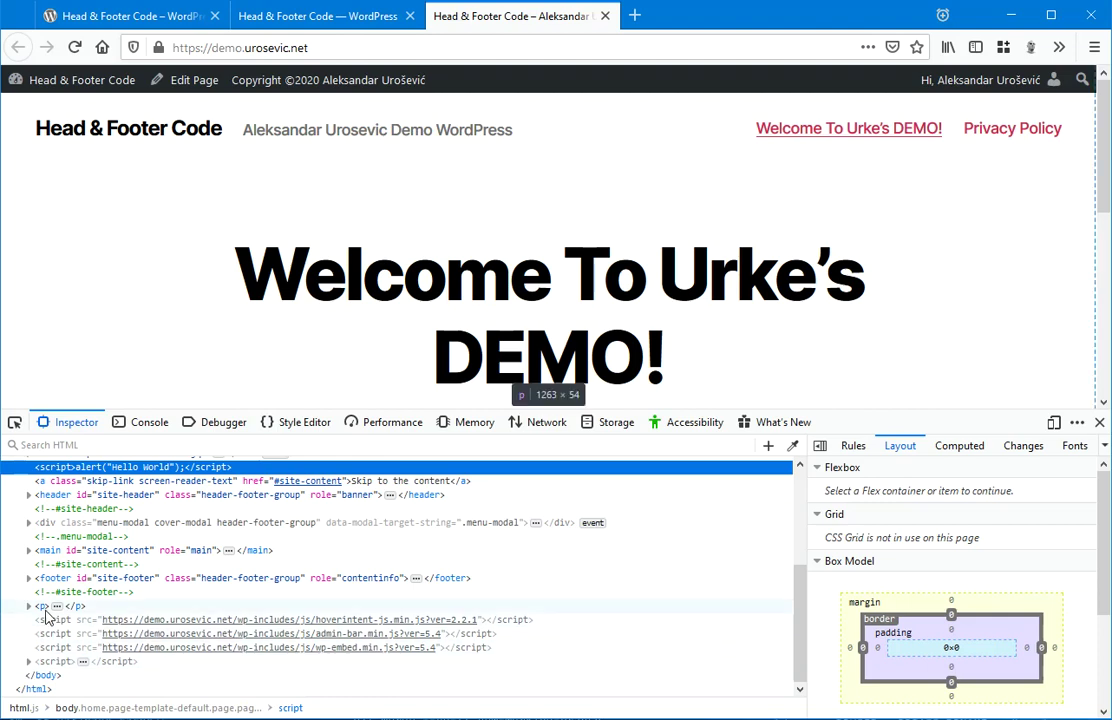
scroll(44, 617, up, 2)
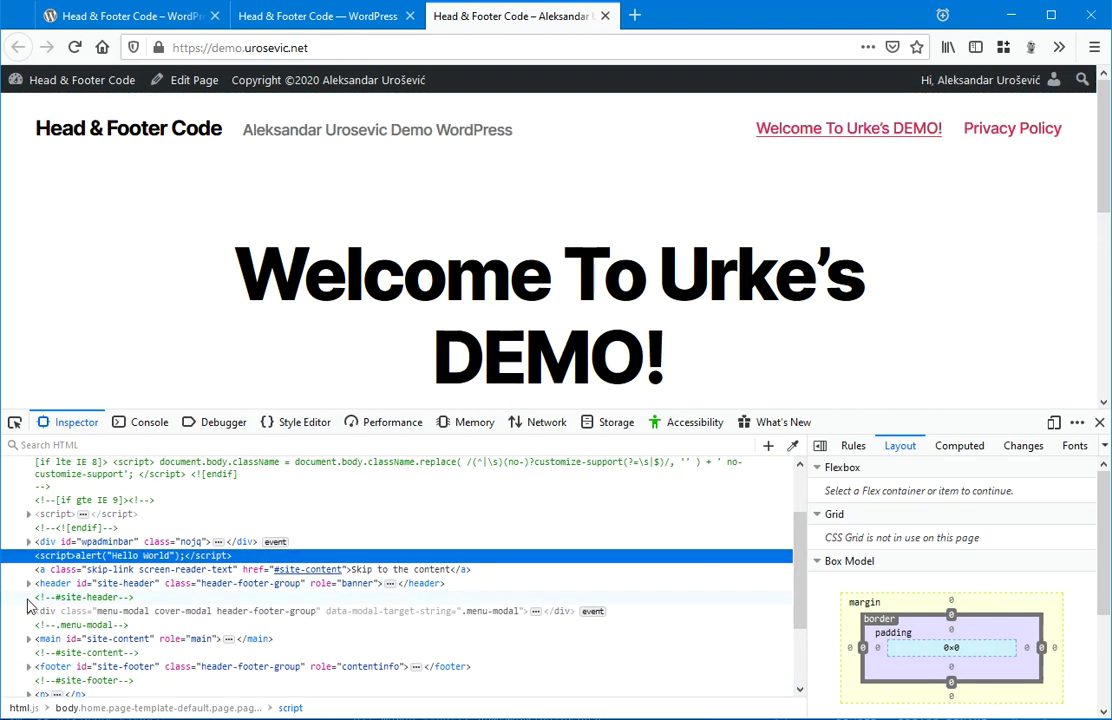
scroll(28, 606, down, 2)
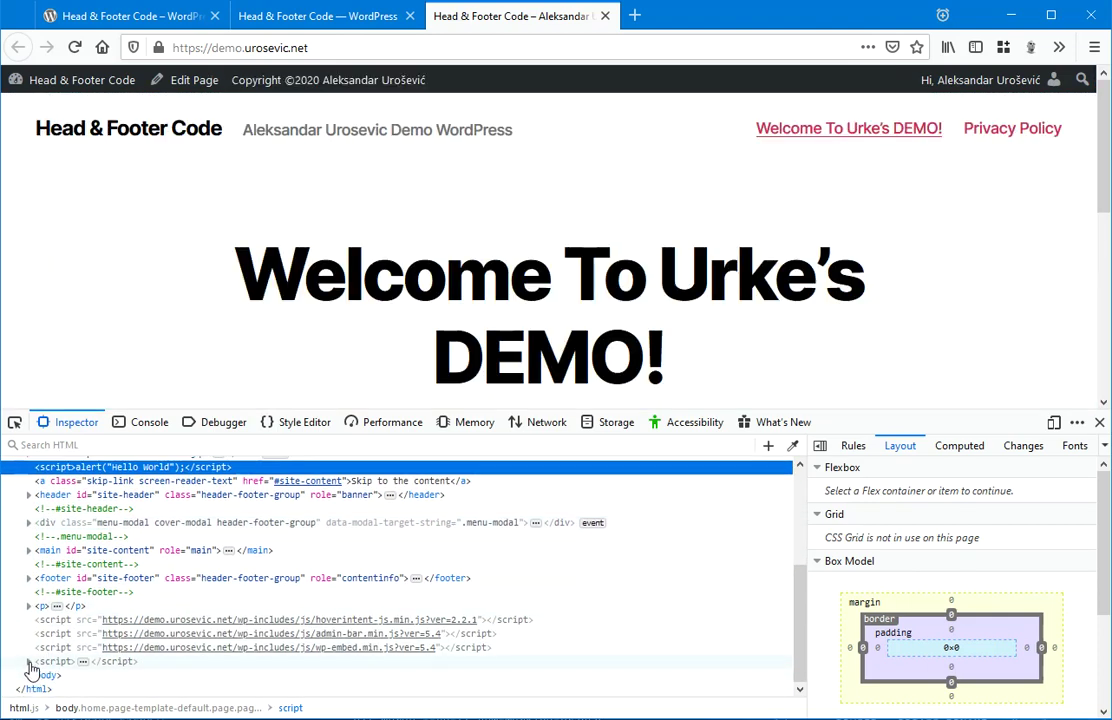
click(29, 607)
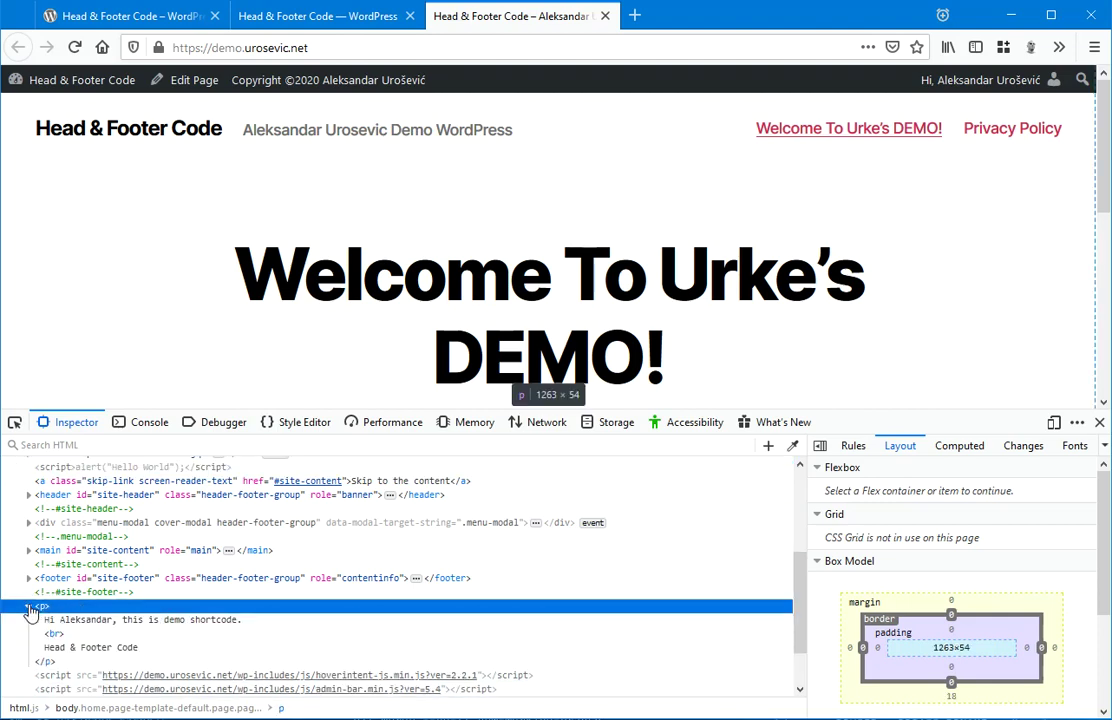
scroll(45, 590, down, 1)
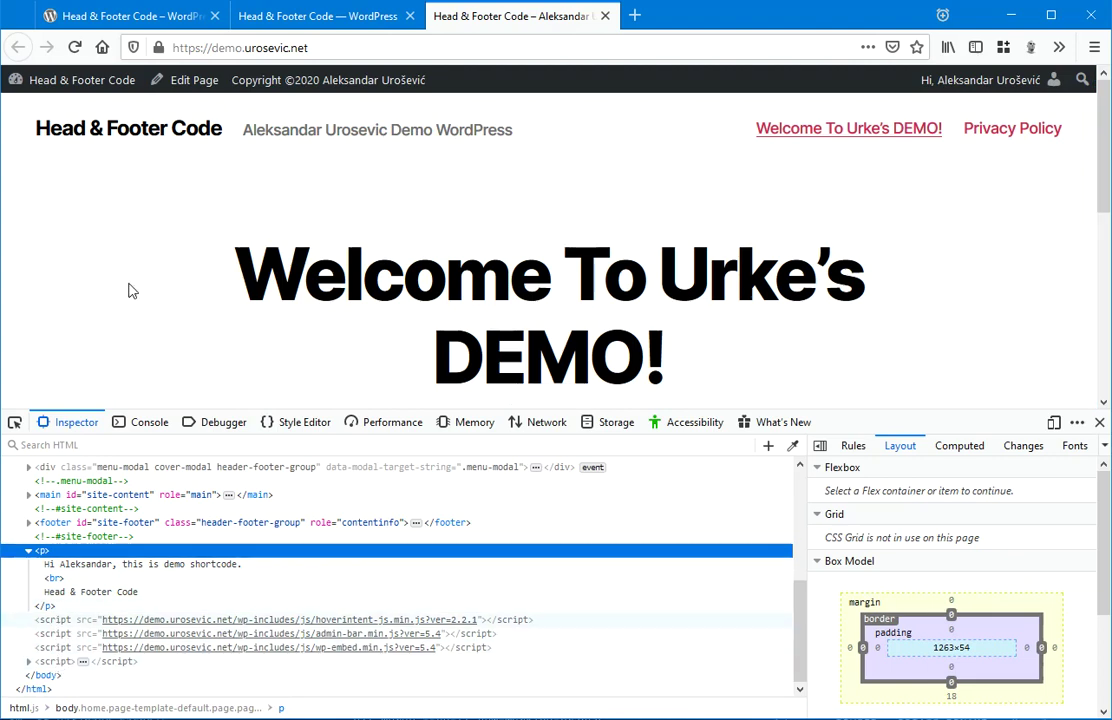
Step: Change the site-wide FOOTER Priority from 10 to 999 and save
click(281, 17)
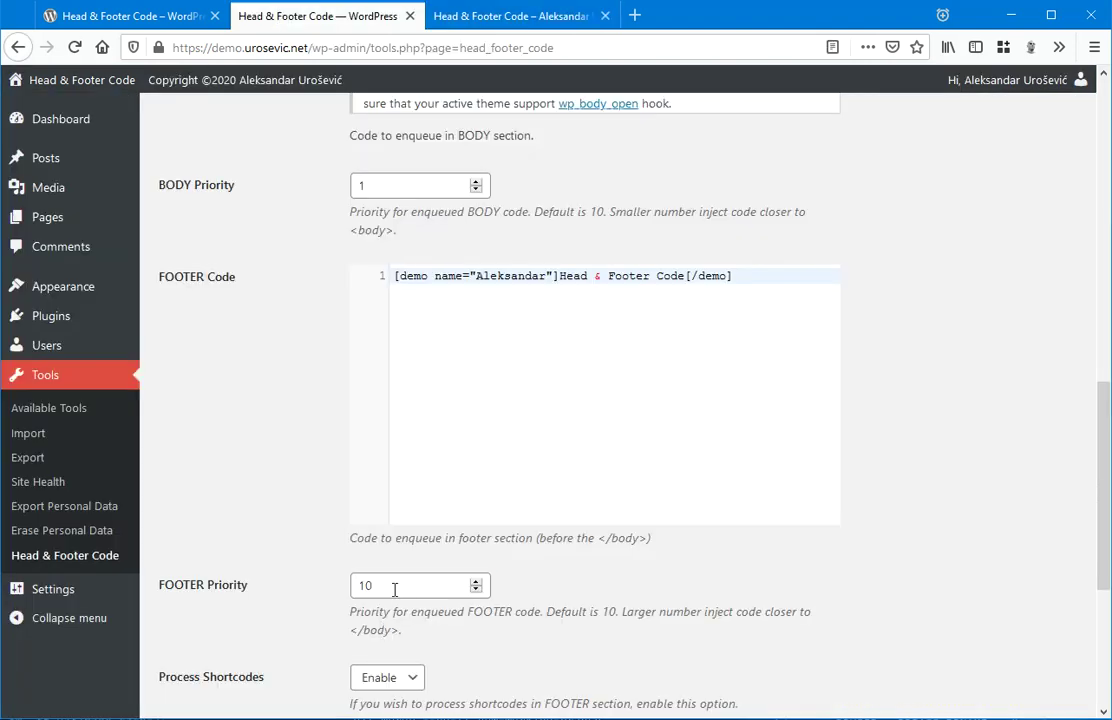
drag(395, 590, 336, 586)
scroll(302, 490, down, 5)
click(226, 628)
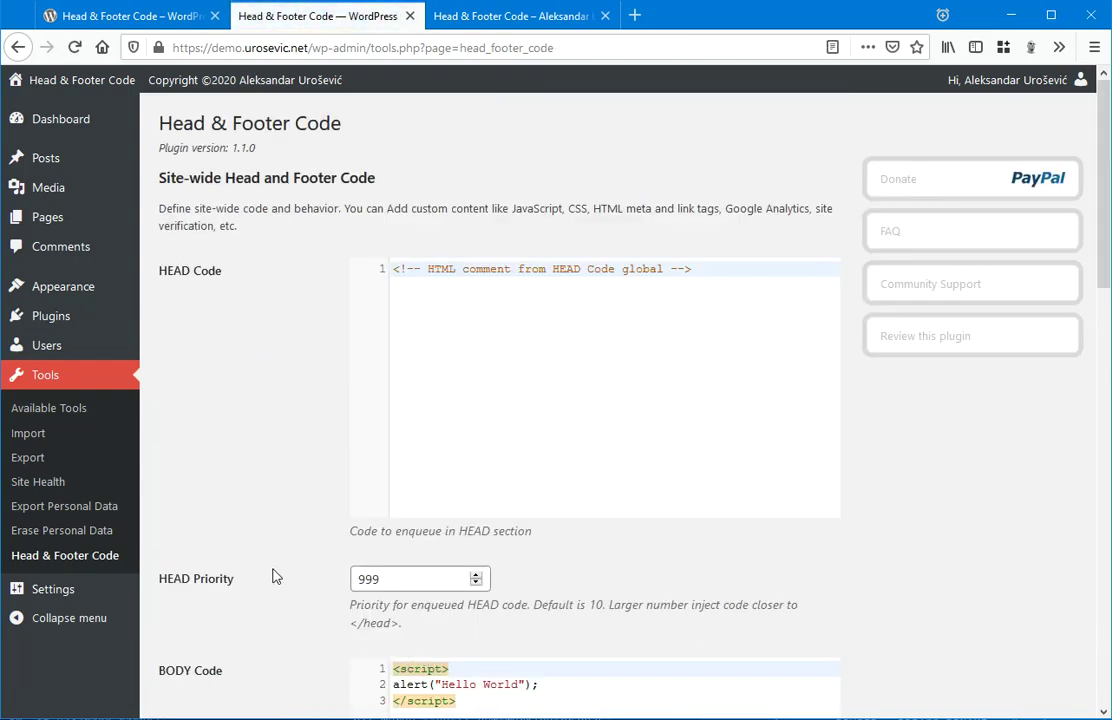
scroll(276, 576, down, 10)
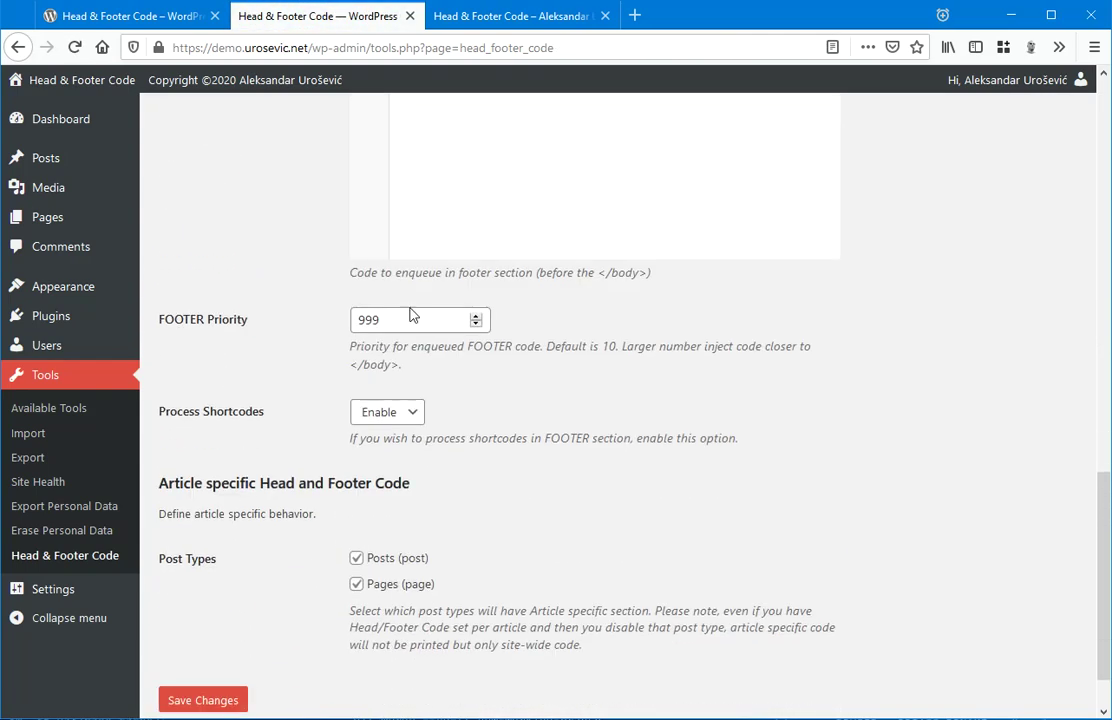
Step: Reload the front page, dismiss the alert, and expand the footer paragraph at the end of body
click(500, 16)
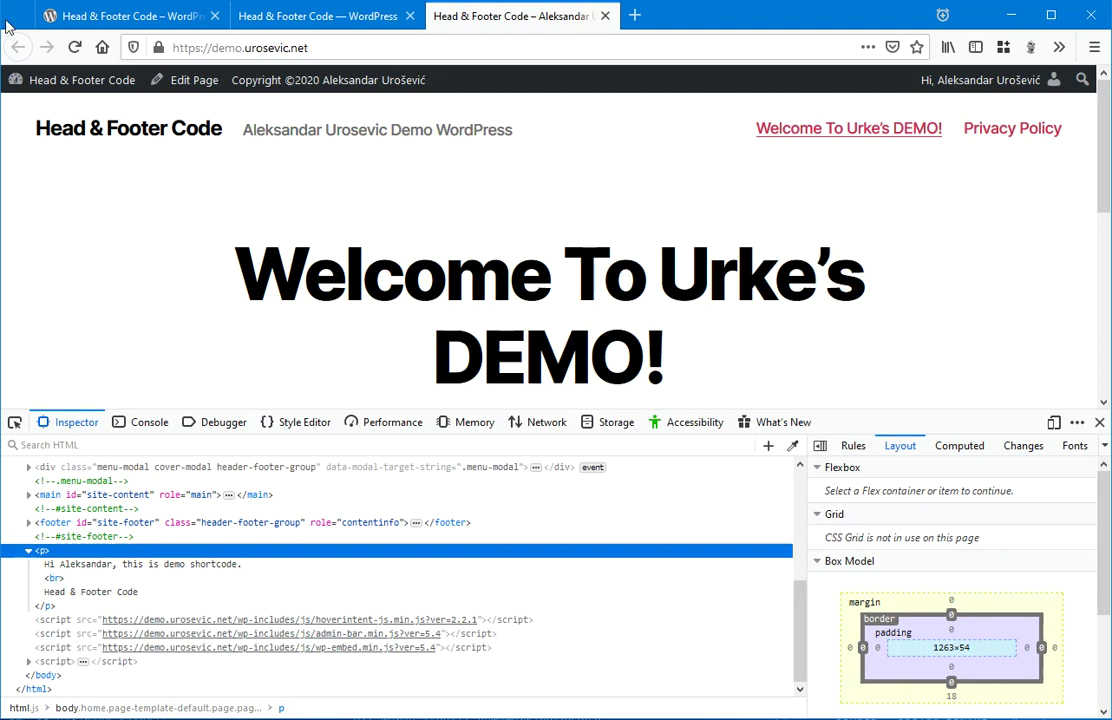
click(73, 50)
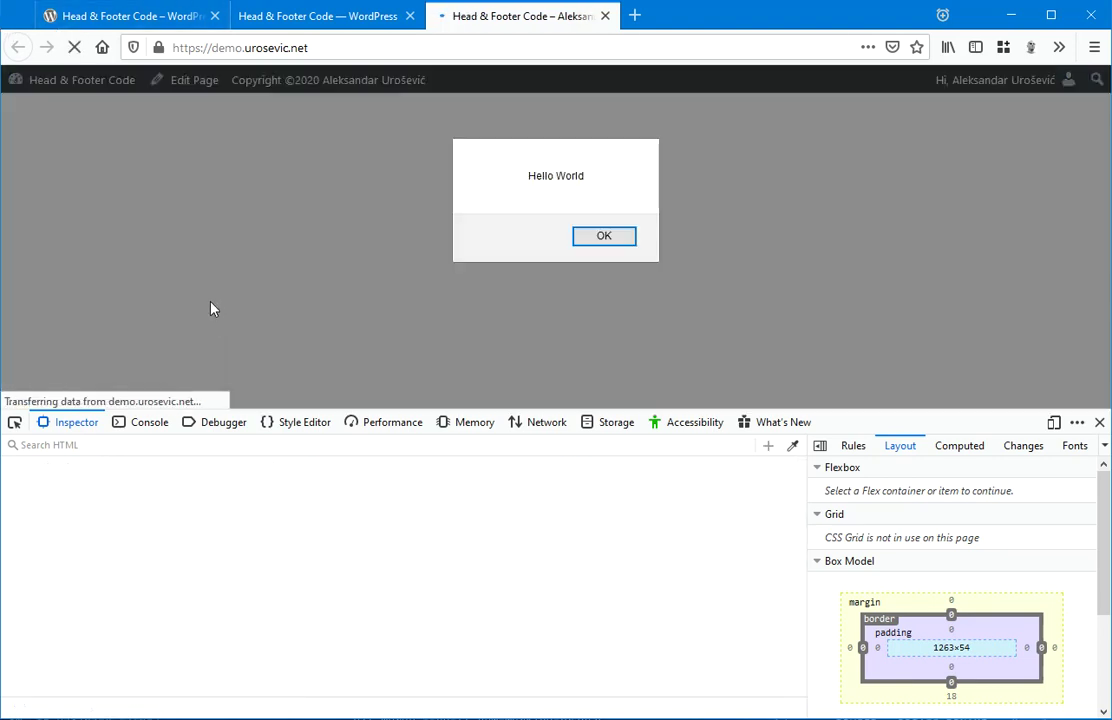
click(603, 236)
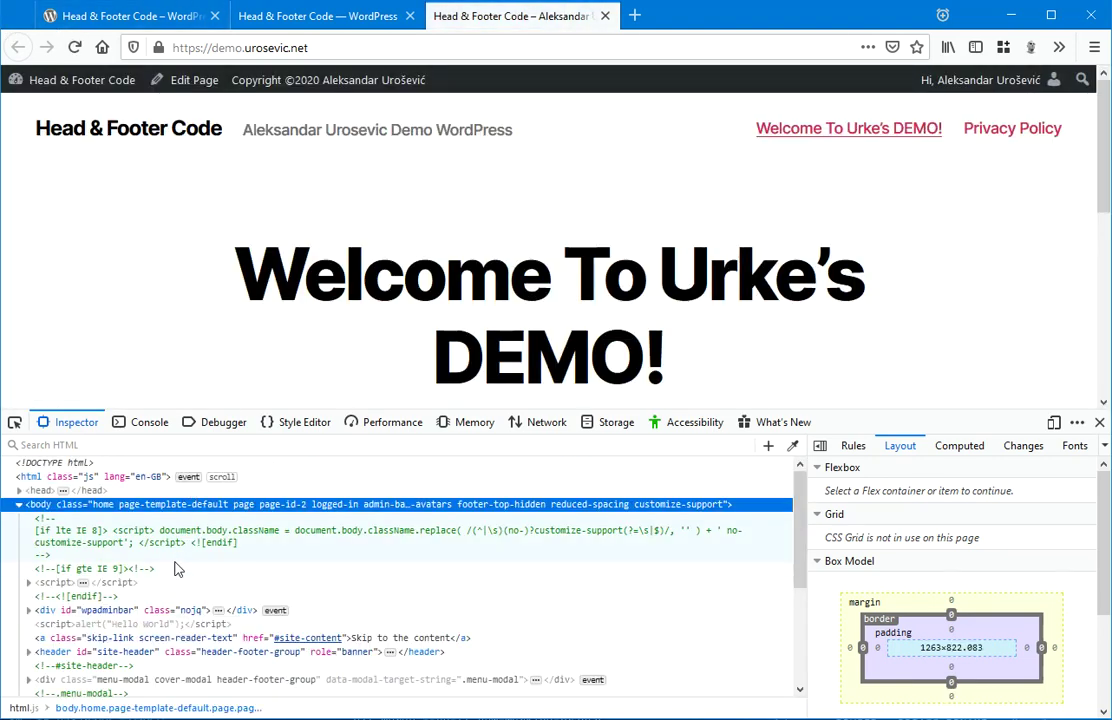
scroll(174, 566, down, 3)
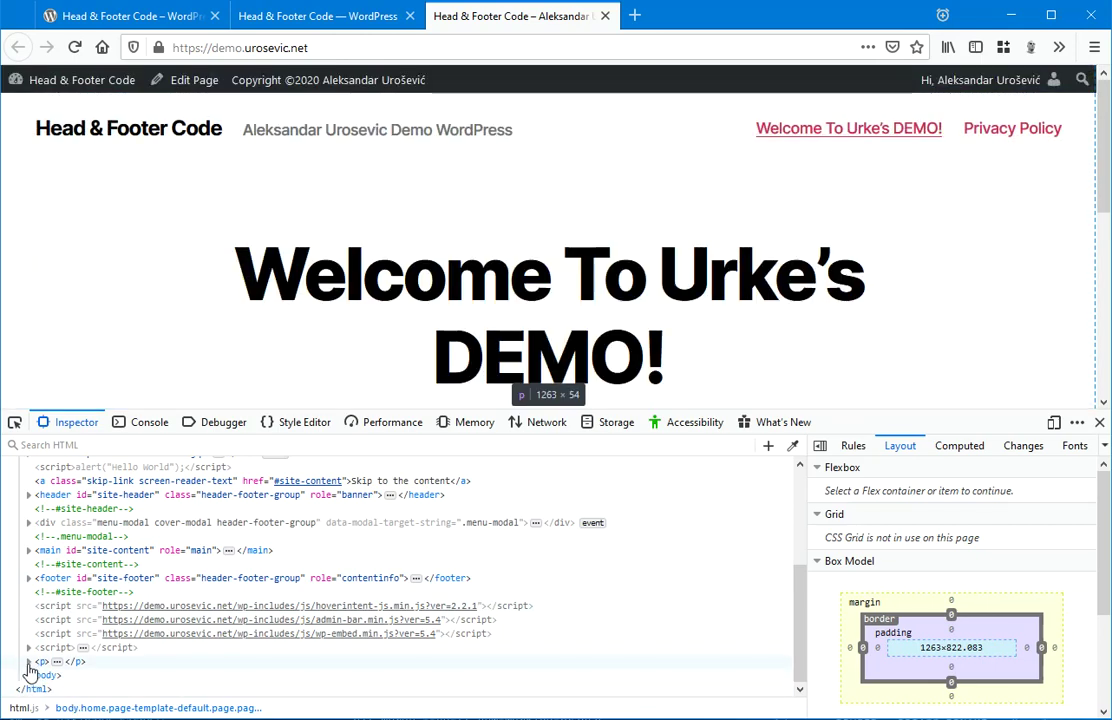
click(29, 662)
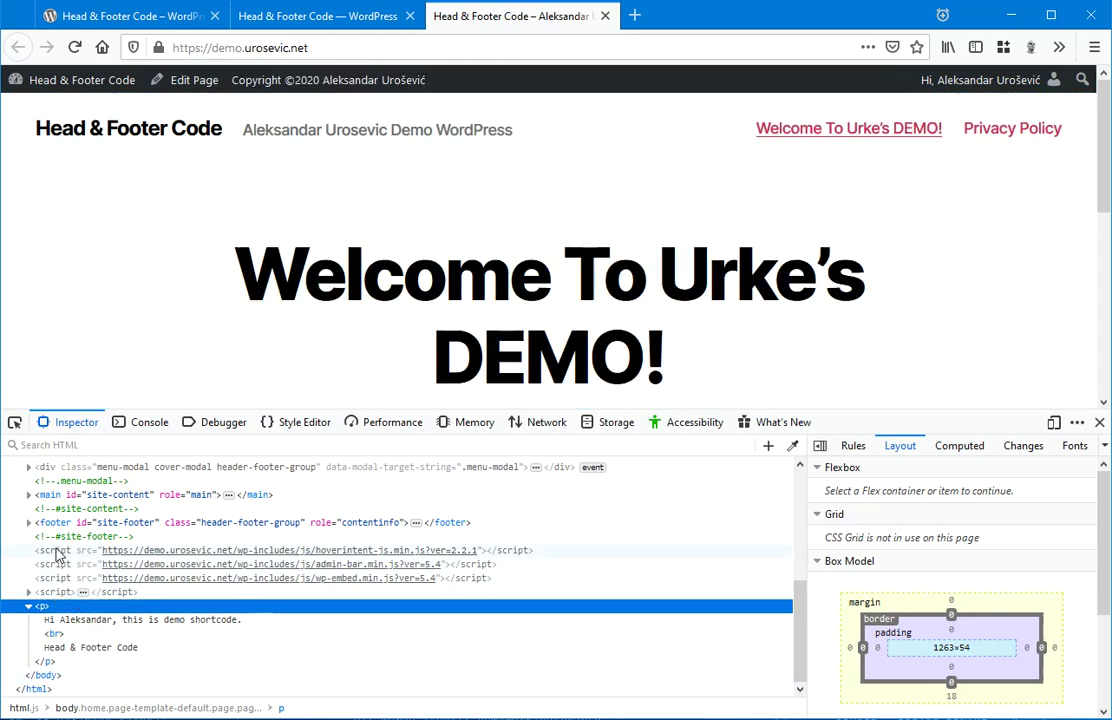
Step: Replace the FOOTER Code with an HTML comment for the global footer
click(305, 18)
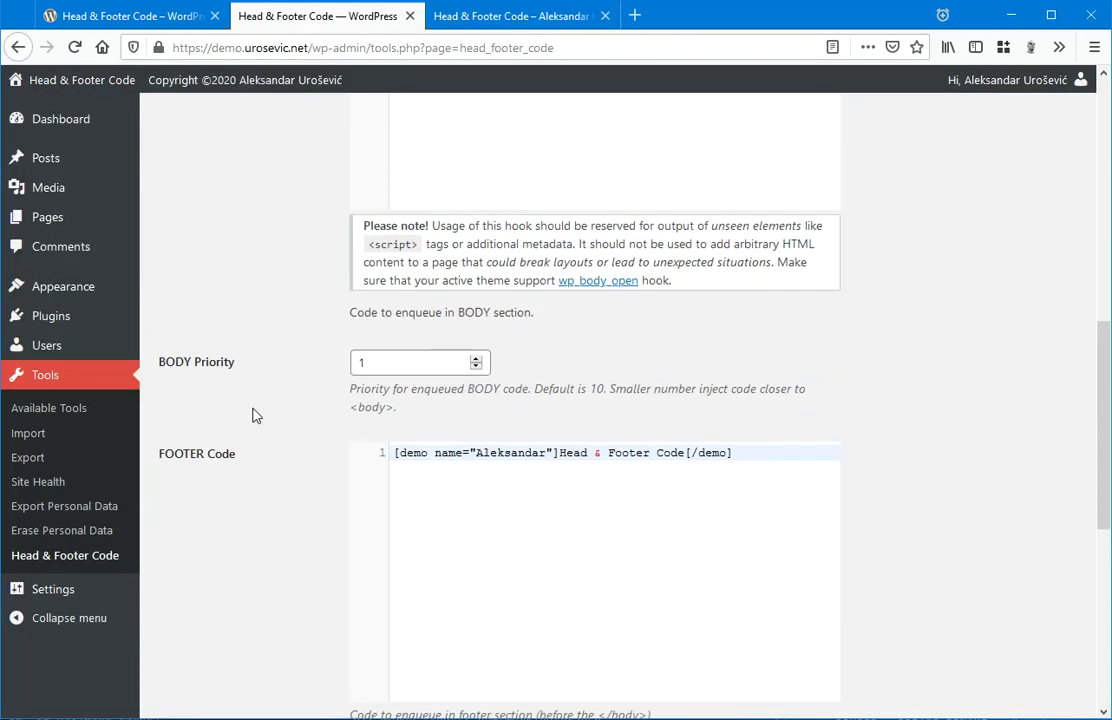
drag(732, 452, 315, 452)
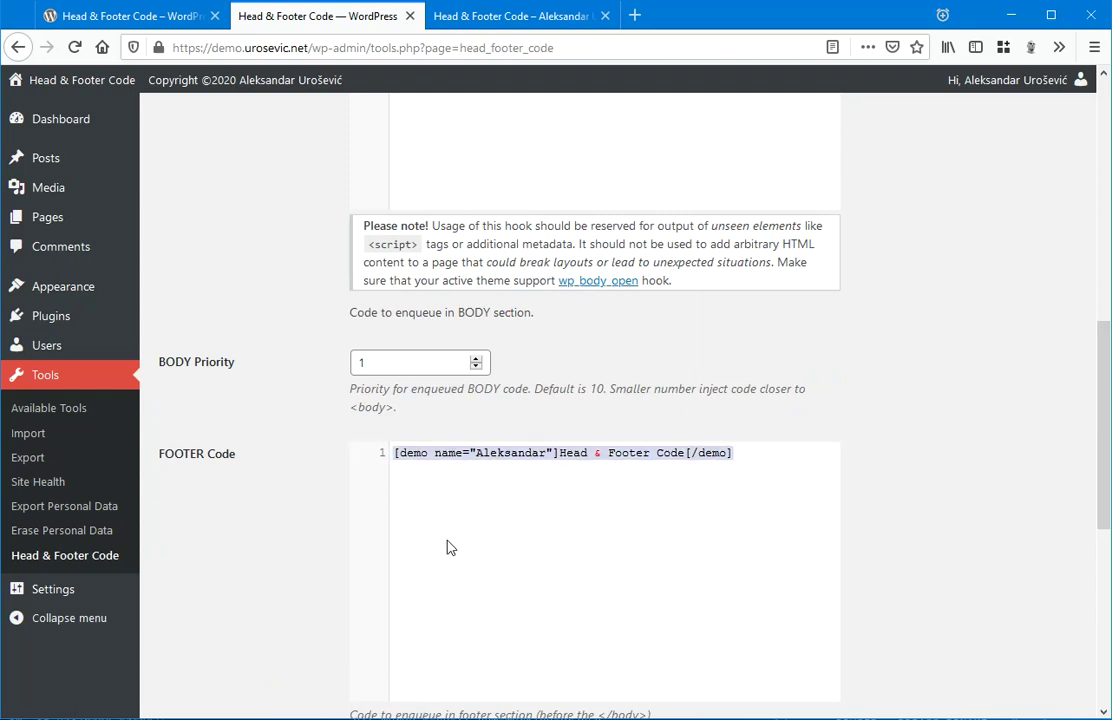
text(<!-- )
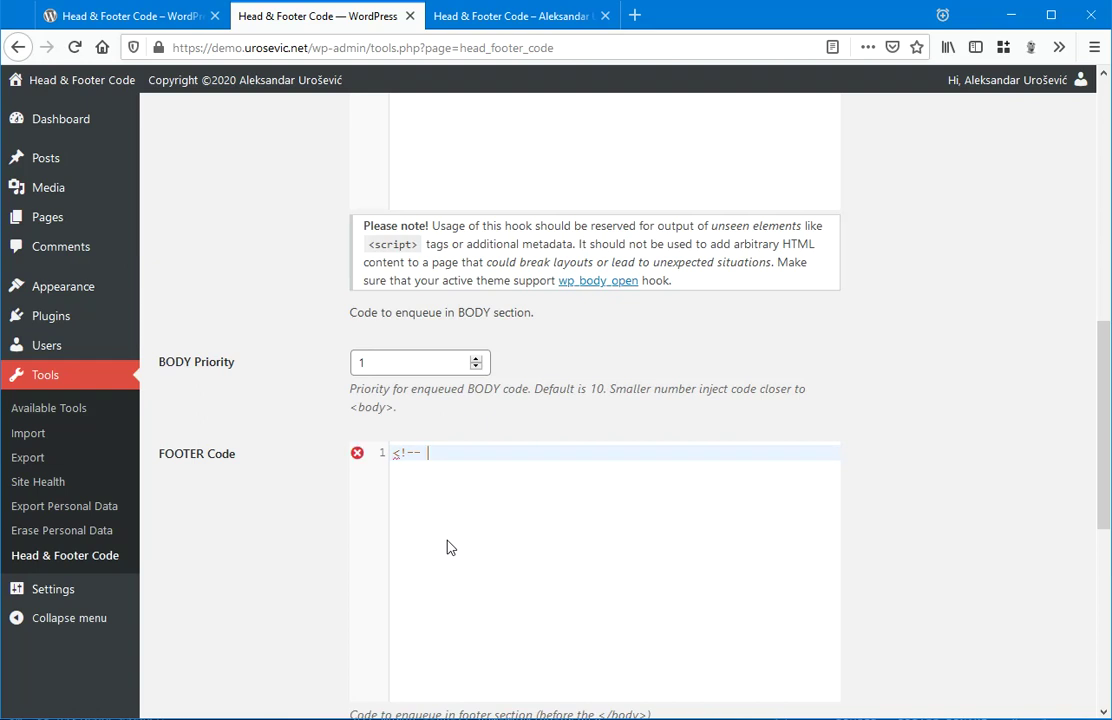
text(HTML coment for glob)
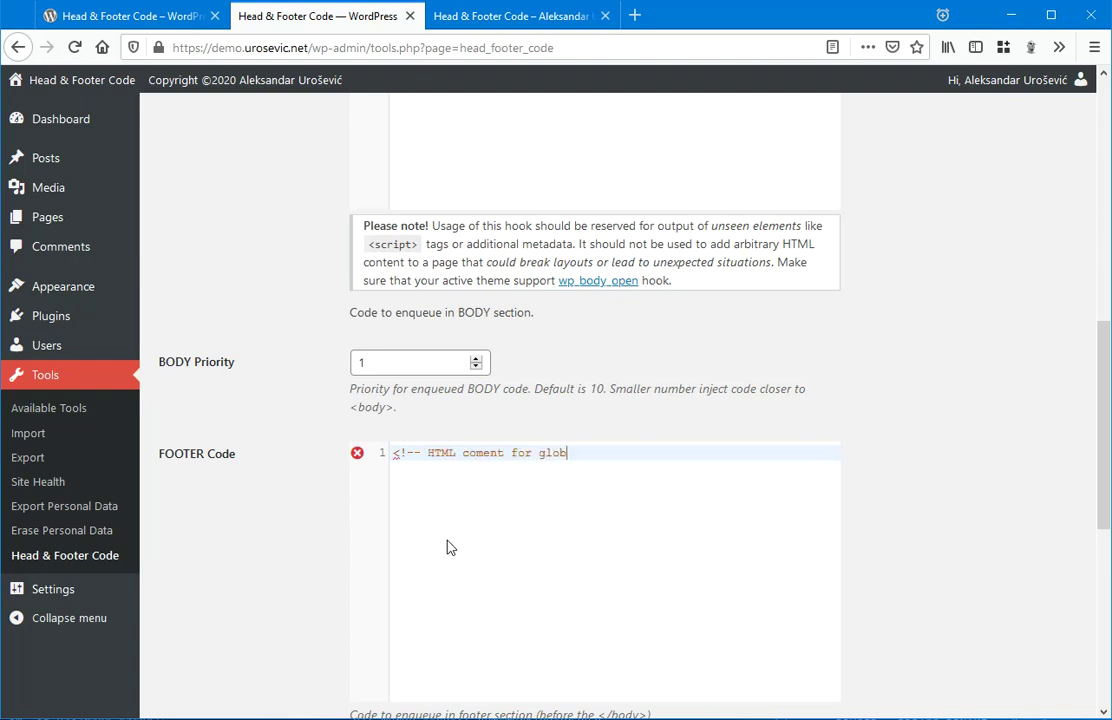
text(al footer -->)
Step: Replace the BODY Code script with '<!-- HTML coommment for global BODY -->' and save
scroll(449, 544, up, 4)
click(488, 437)
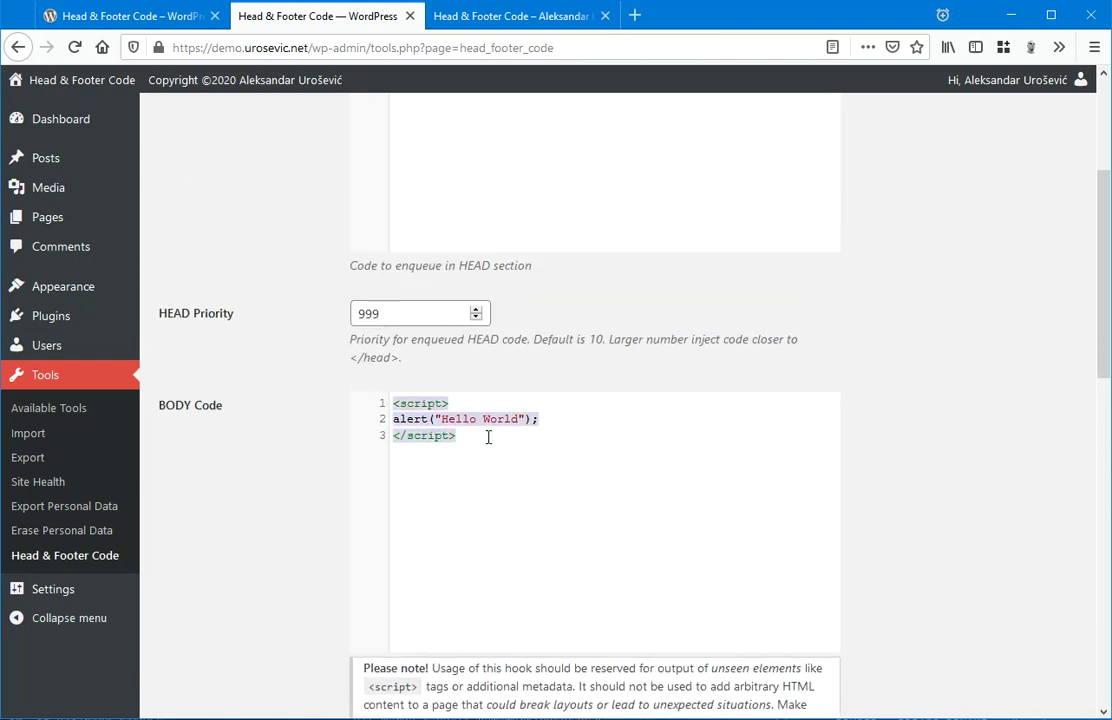
text(<!--)
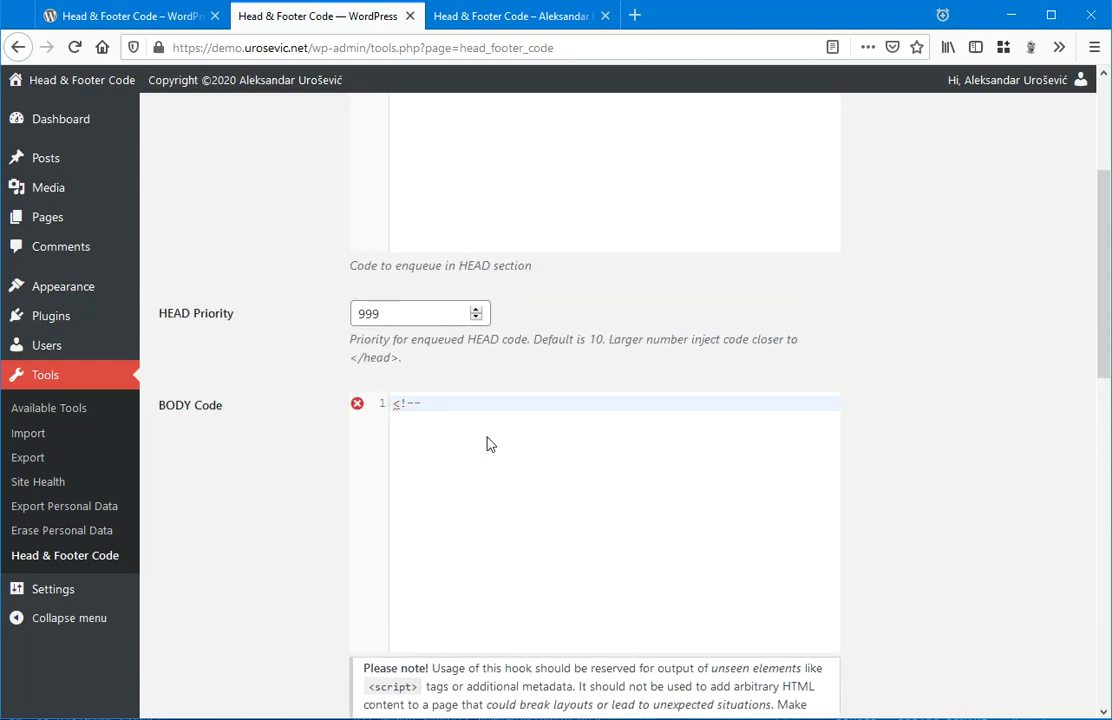
text( HTML coommment for global BODY --)
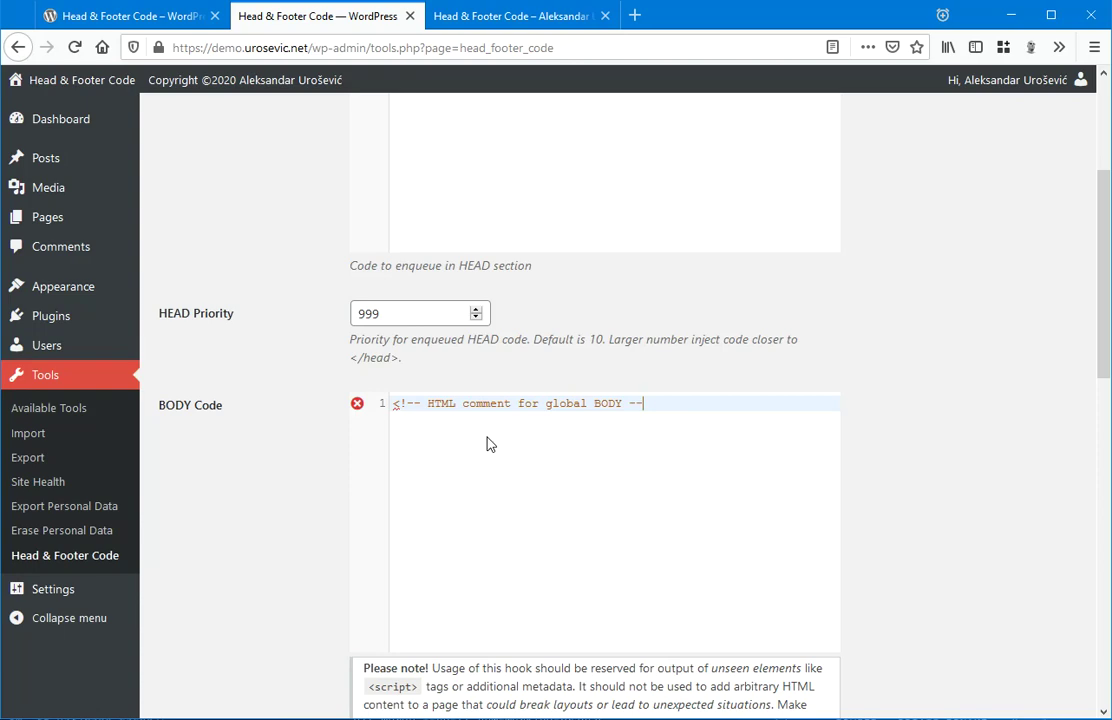
text(>)
scroll(490, 443, up, 5)
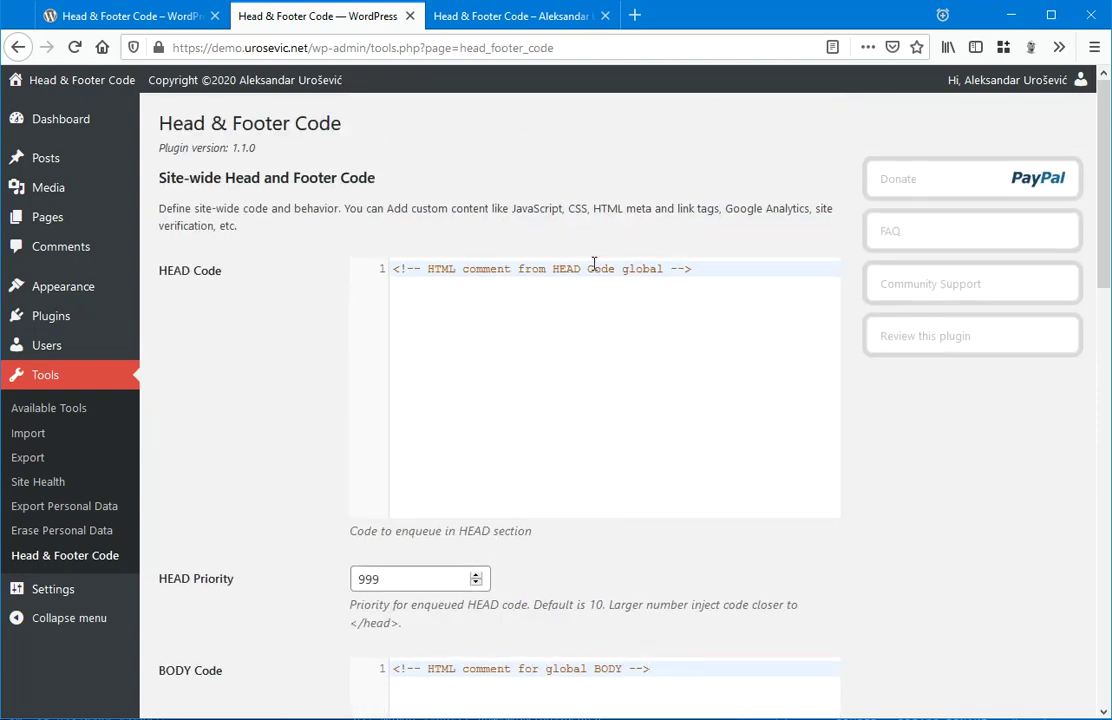
scroll(553, 370, down, 5)
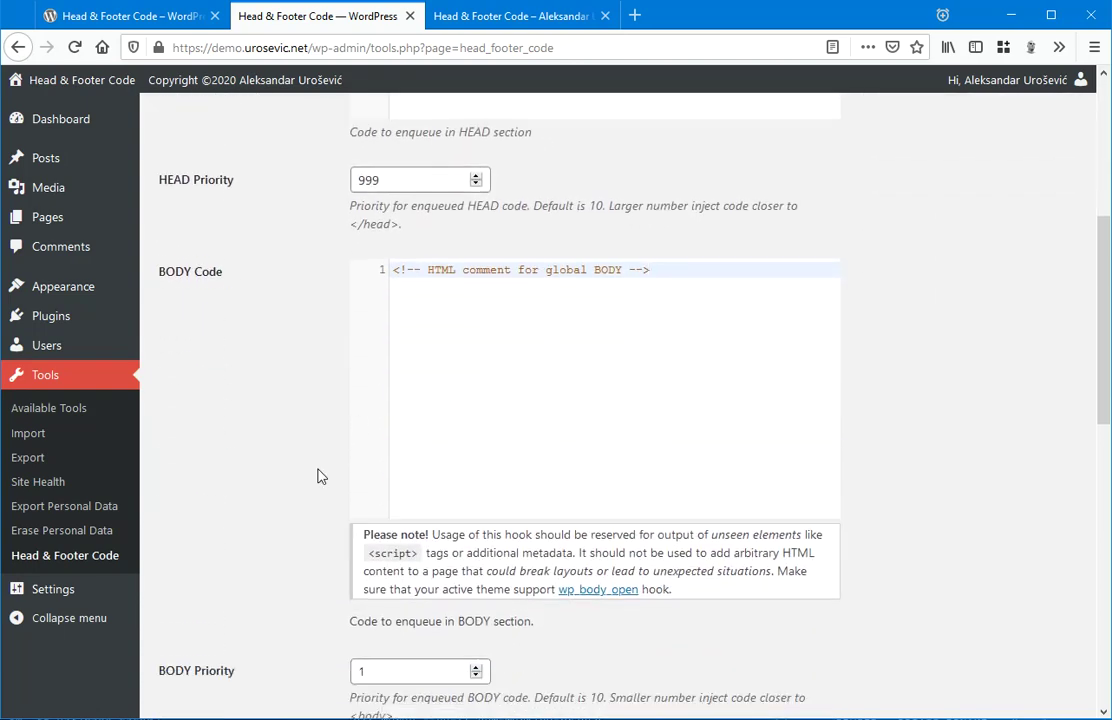
scroll(248, 620, down, 10)
click(222, 632)
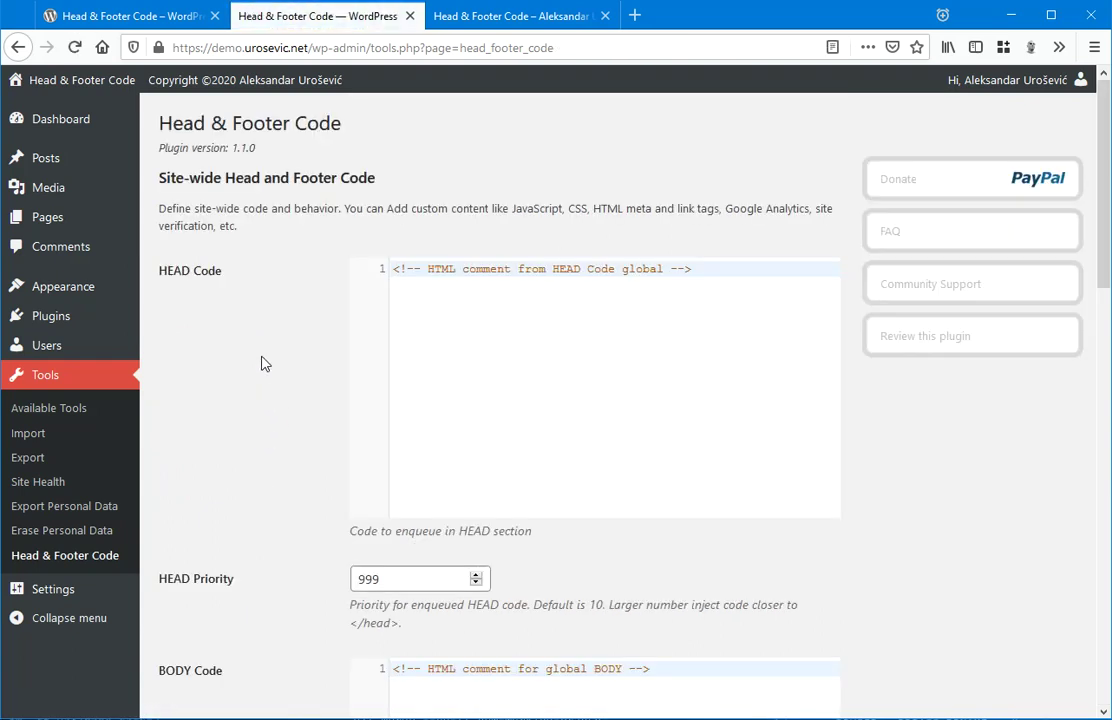
Step: Start a new page from the Pages list and dismiss the editor welcome tour
mouse_move(20, 210)
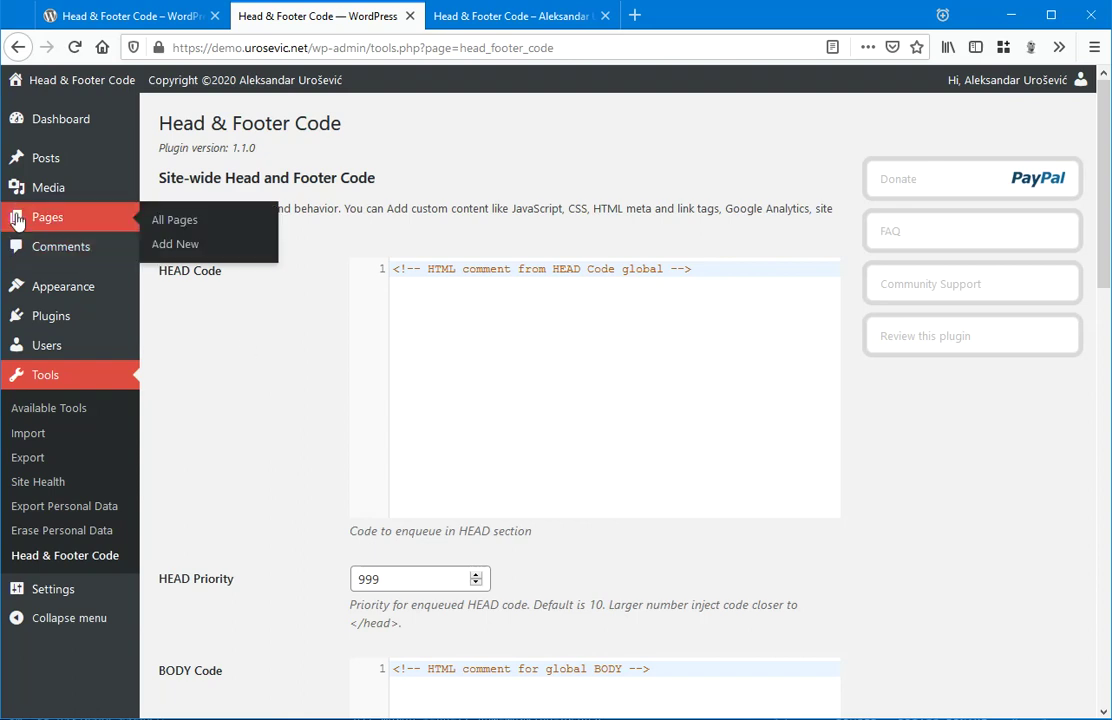
click(180, 223)
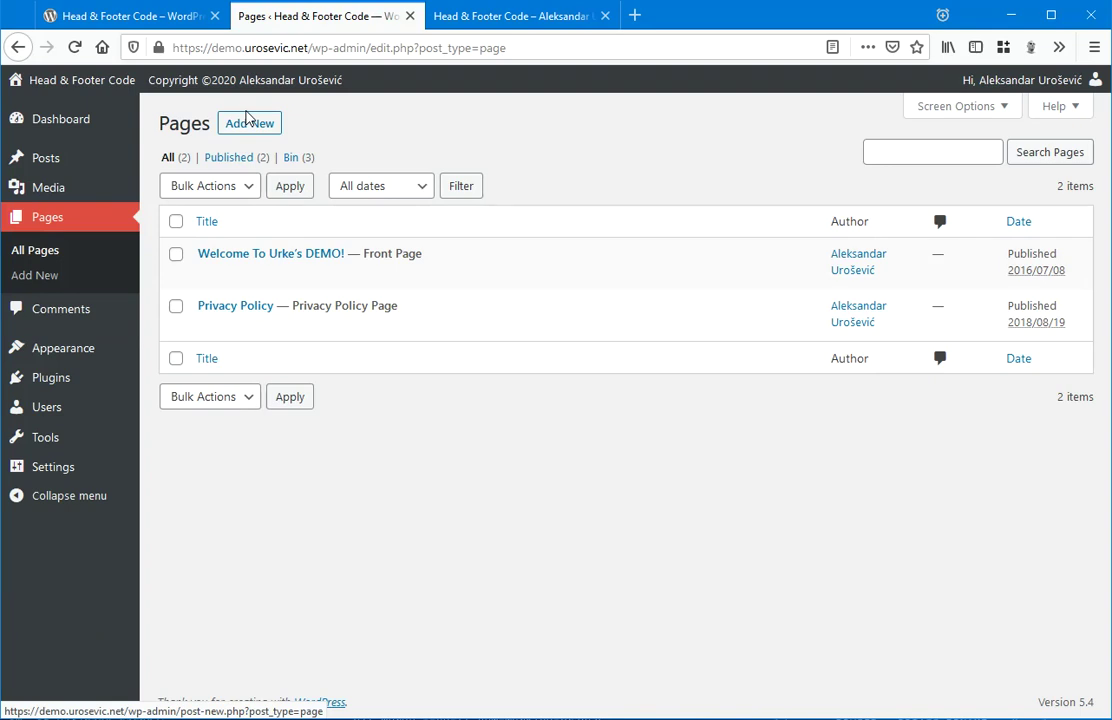
click(249, 126)
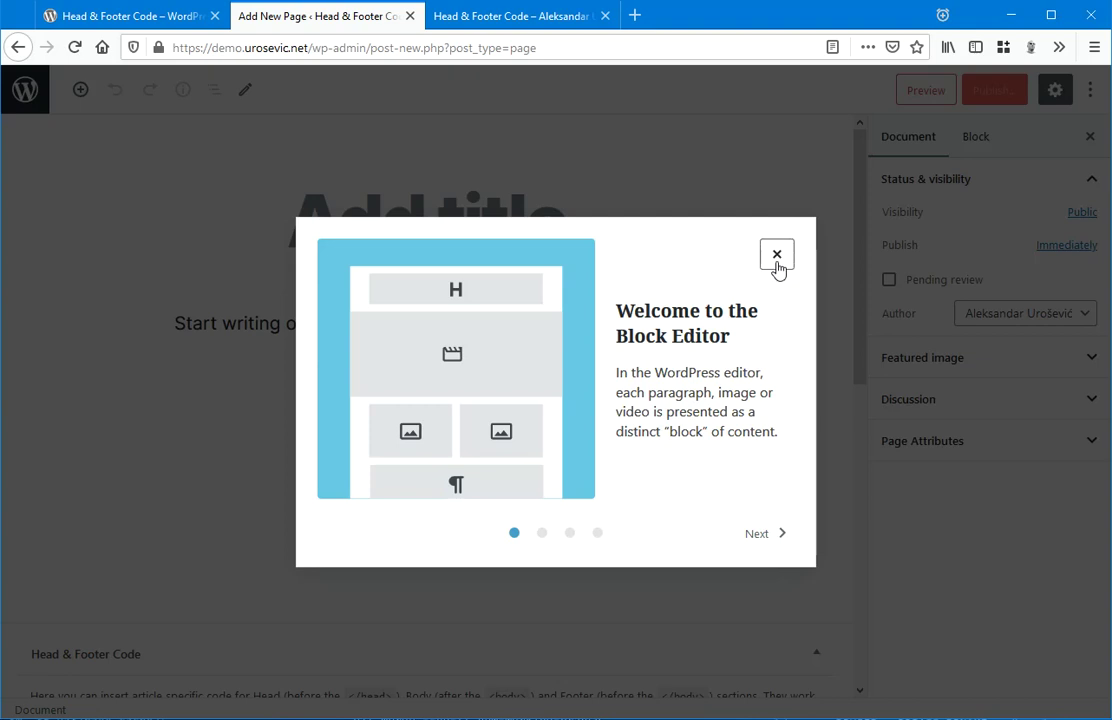
click(777, 256)
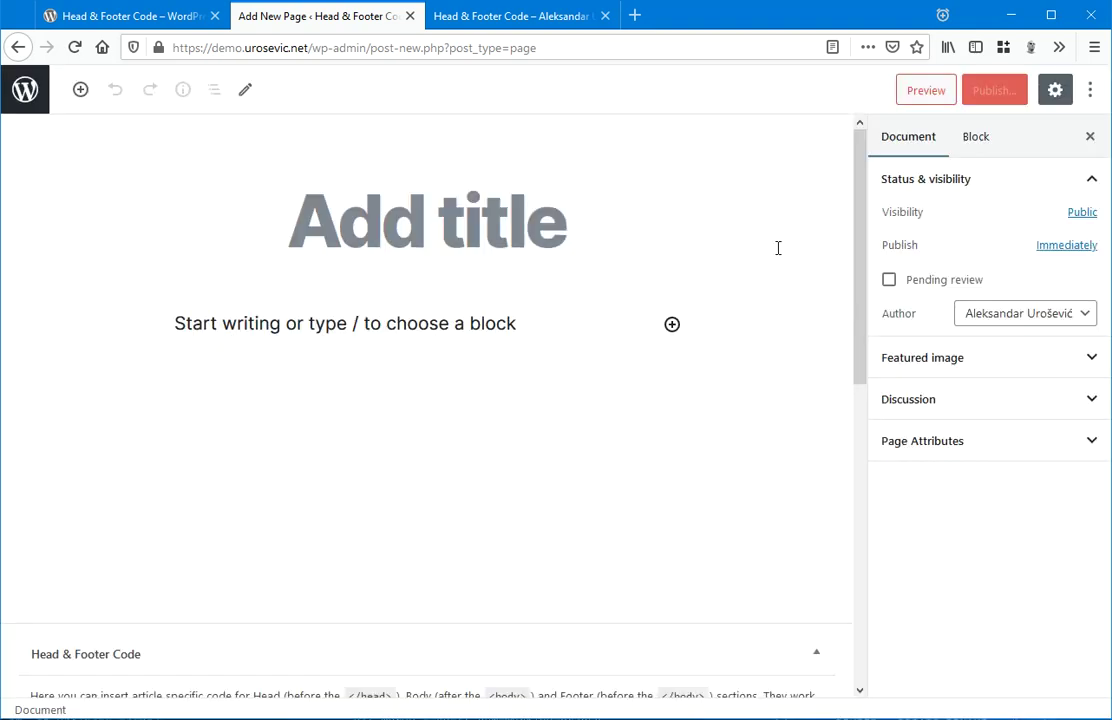
Step: Title the page 'Head & Footer Code' and add the paragraph 'Test goes here.'
click(428, 240)
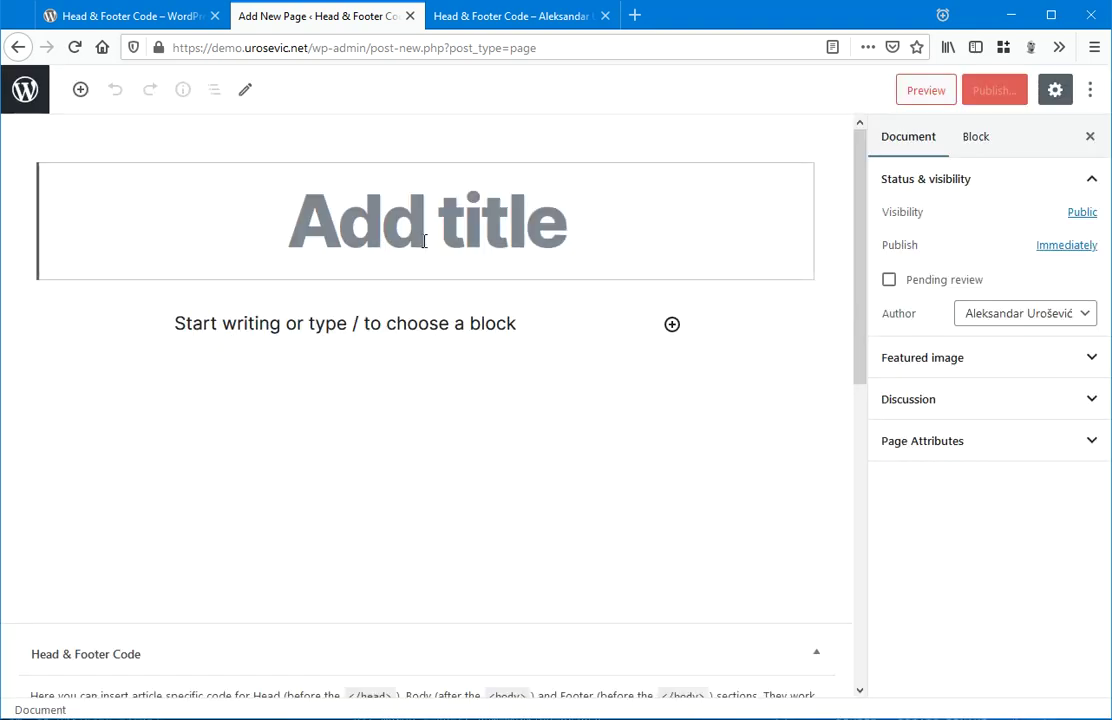
text(Head Footer Code)
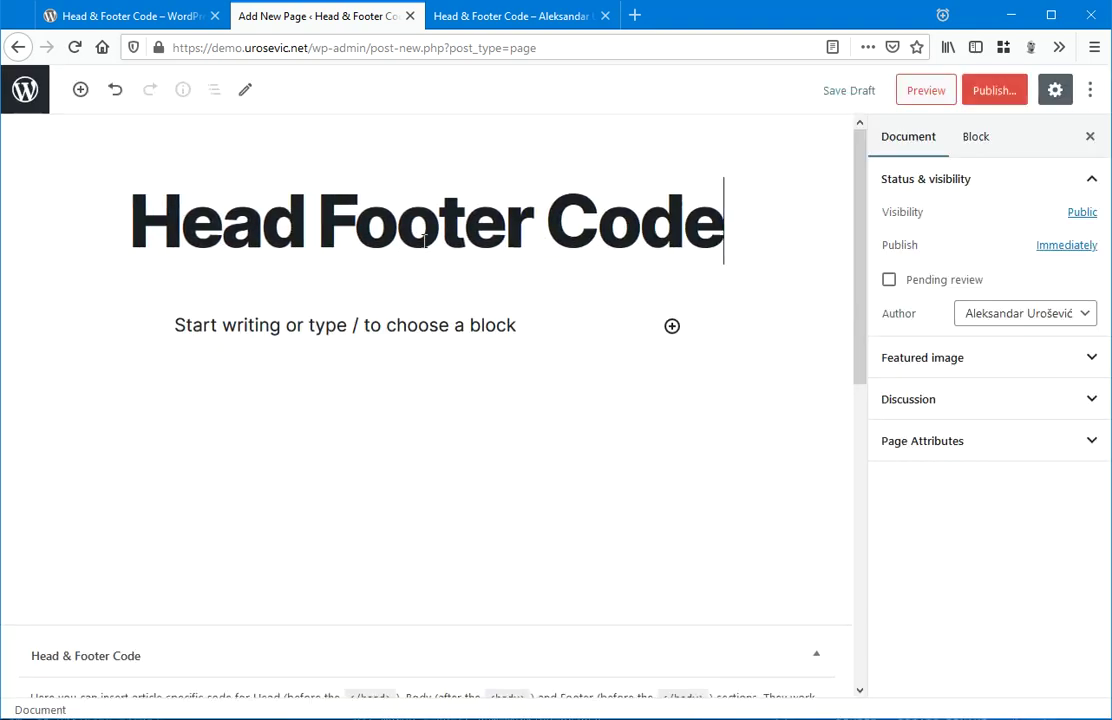
click(533, 217)
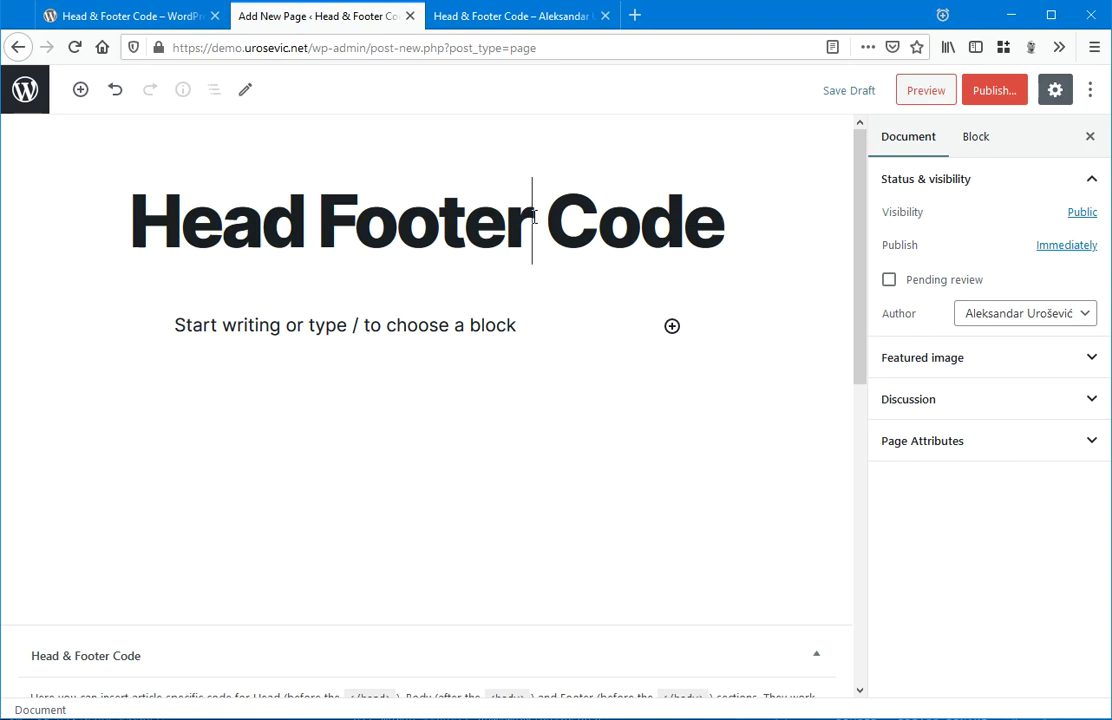
click(306, 217)
text(&)
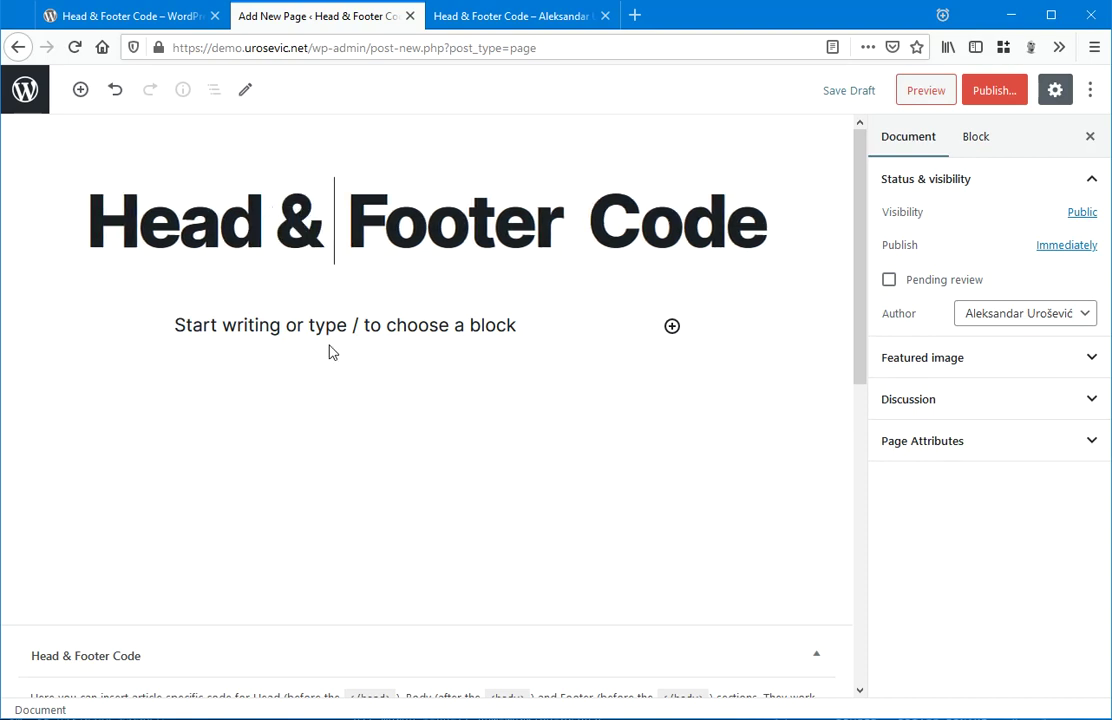
click(330, 320)
text(Te)
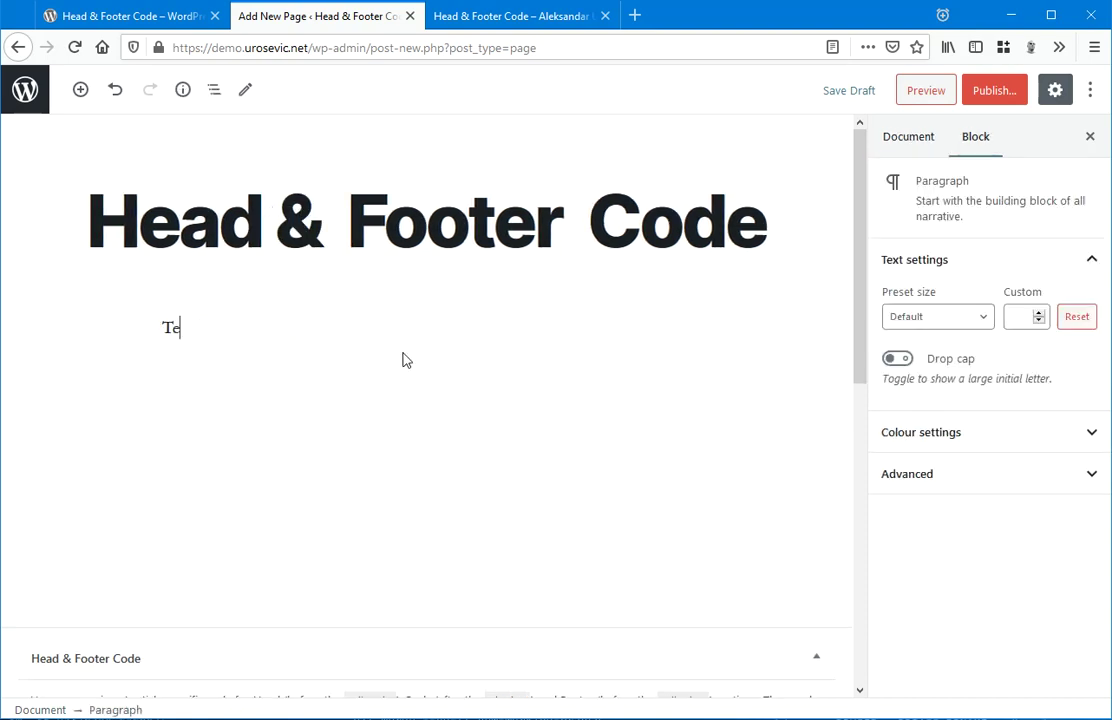
text(st goes here.)
scroll(486, 447, down, 3)
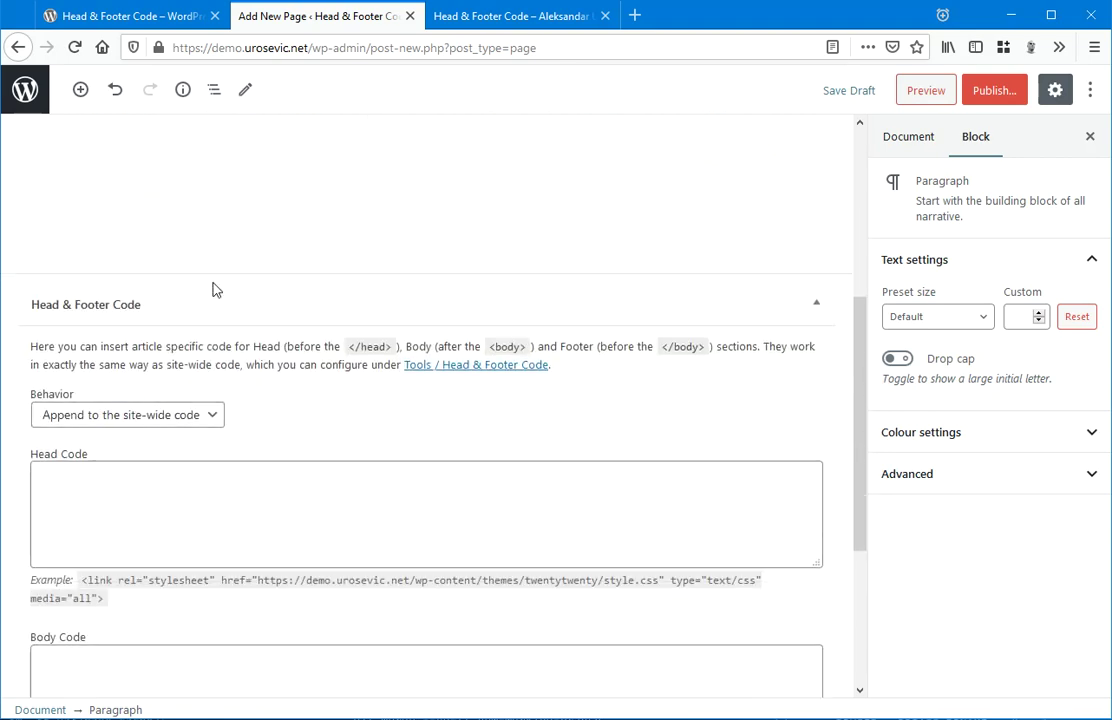
scroll(322, 432, down, 1)
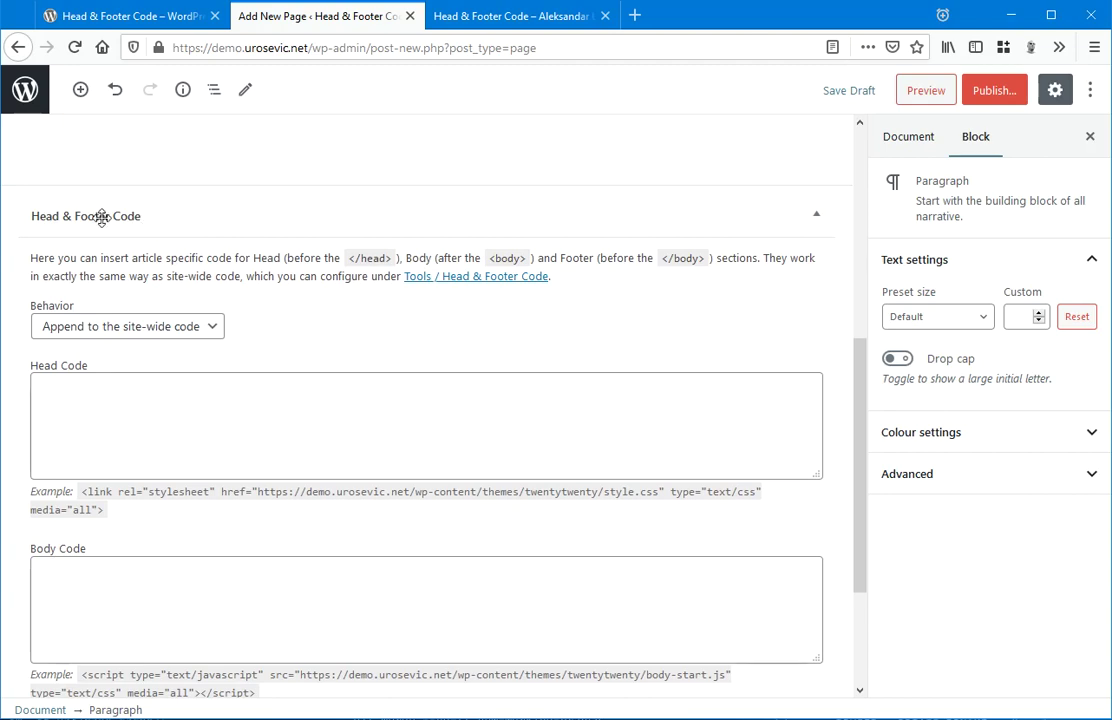
click(272, 231)
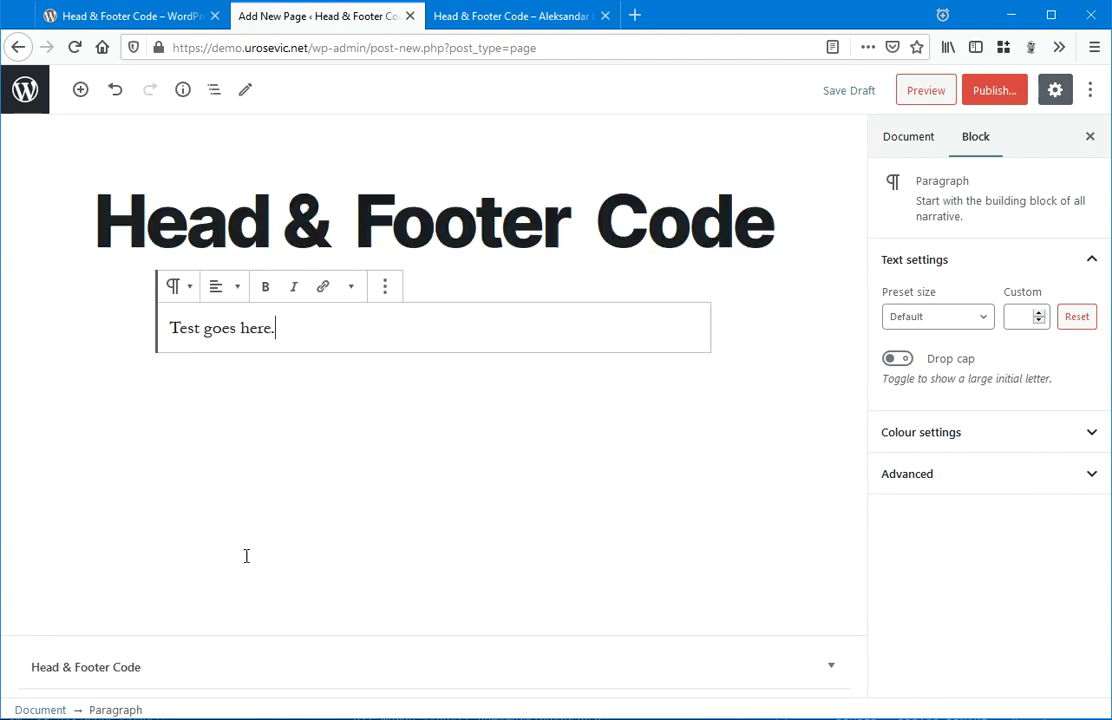
click(171, 645)
scroll(149, 472, down, 4)
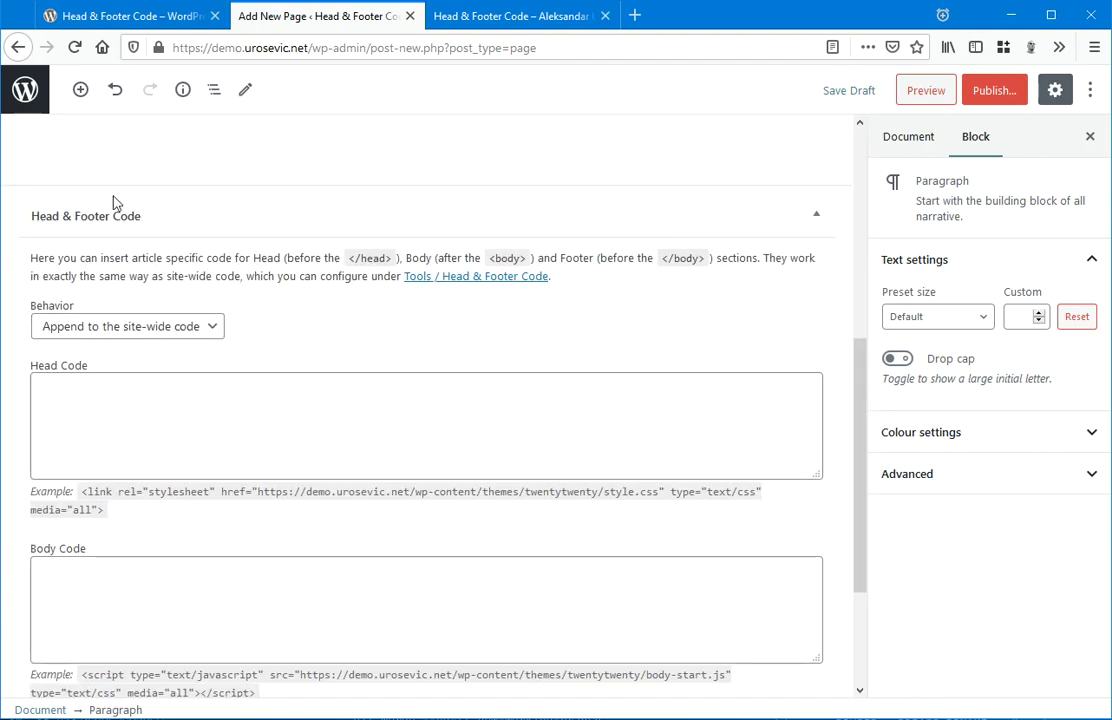
scroll(200, 250, down, 2)
click(102, 243)
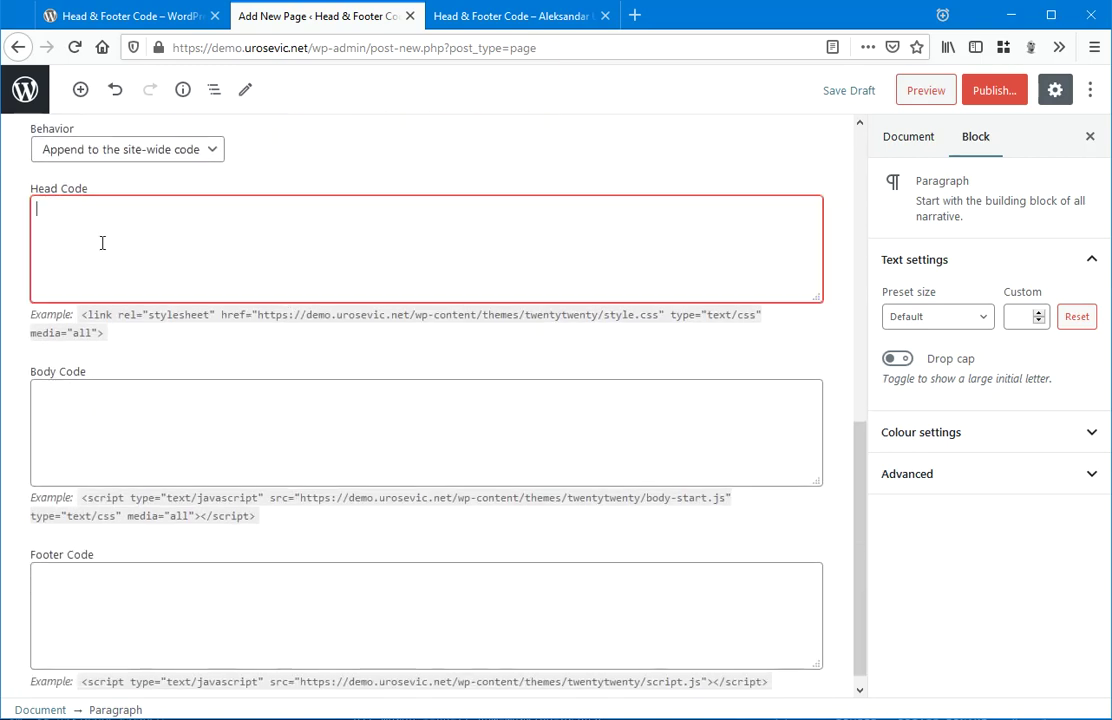
click(133, 432)
click(122, 583)
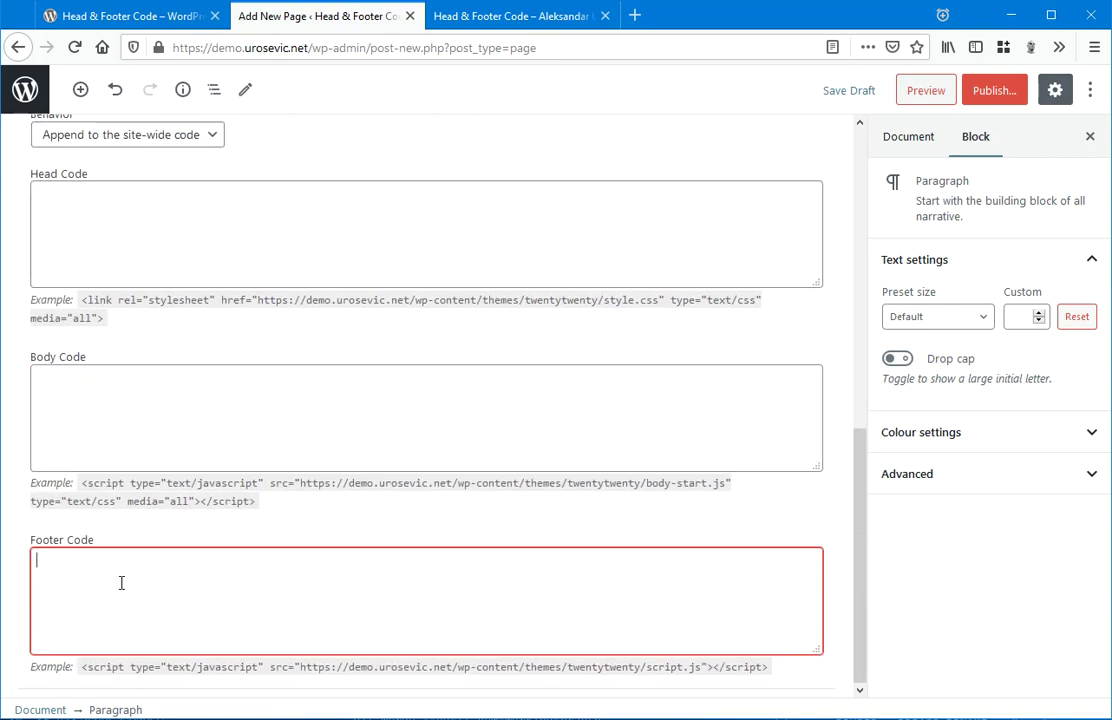
scroll(119, 581, up, 2)
click(92, 313)
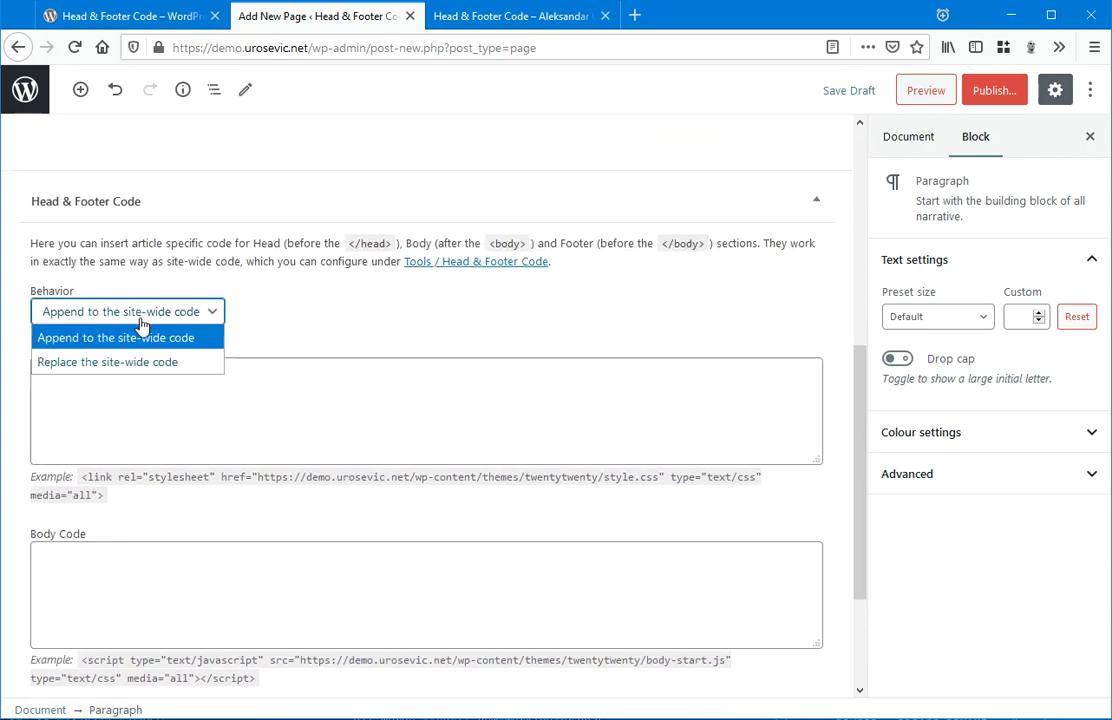
click(138, 344)
click(354, 427)
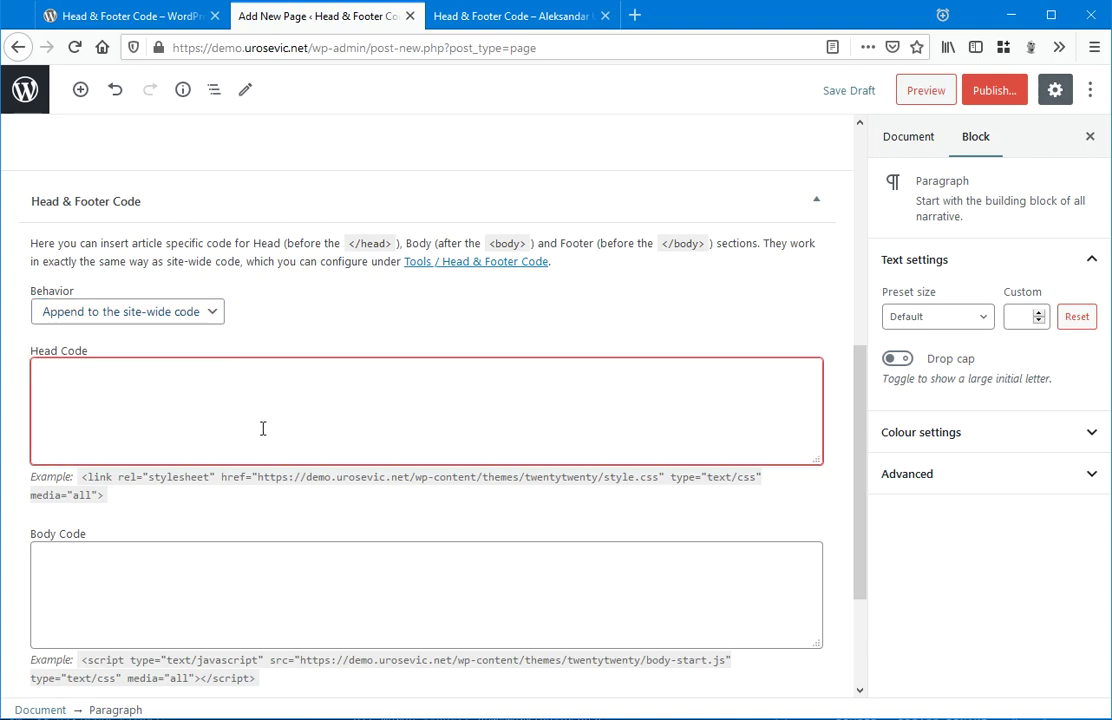
click(208, 313)
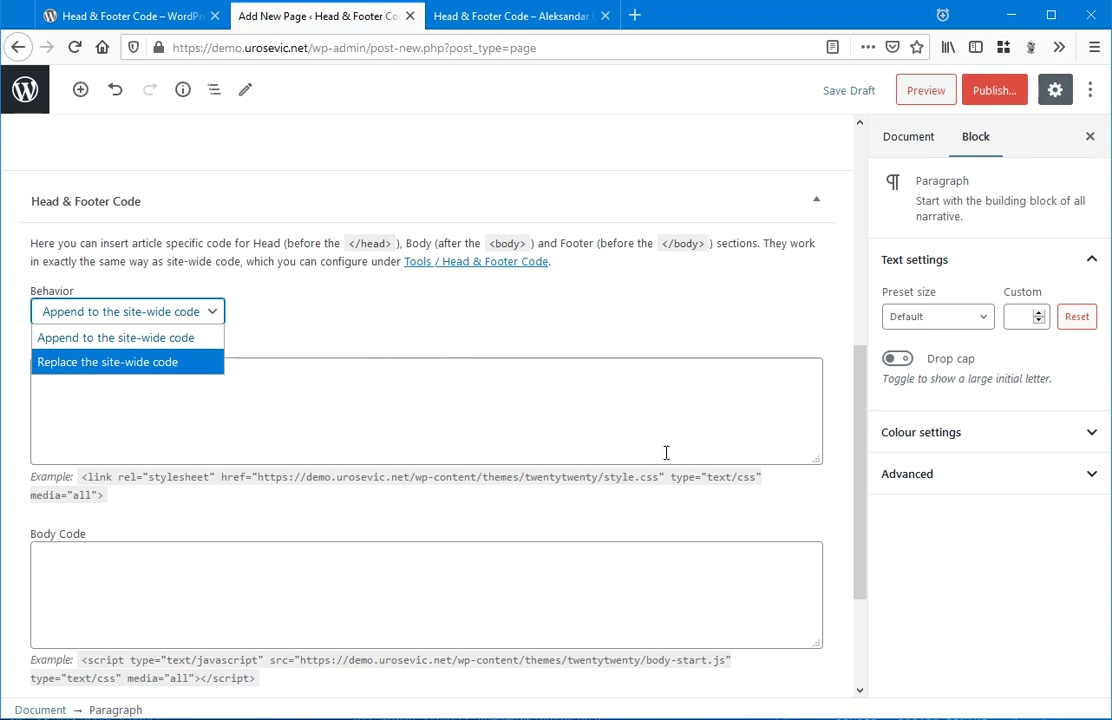
click(130, 338)
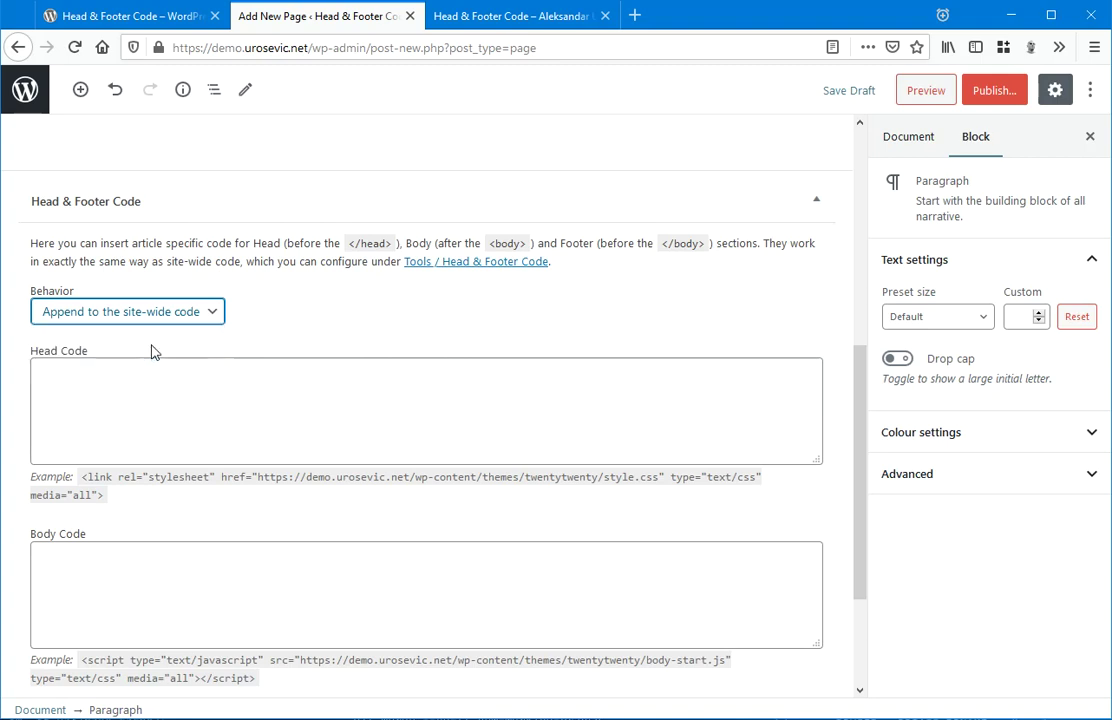
click(118, 311)
click(109, 345)
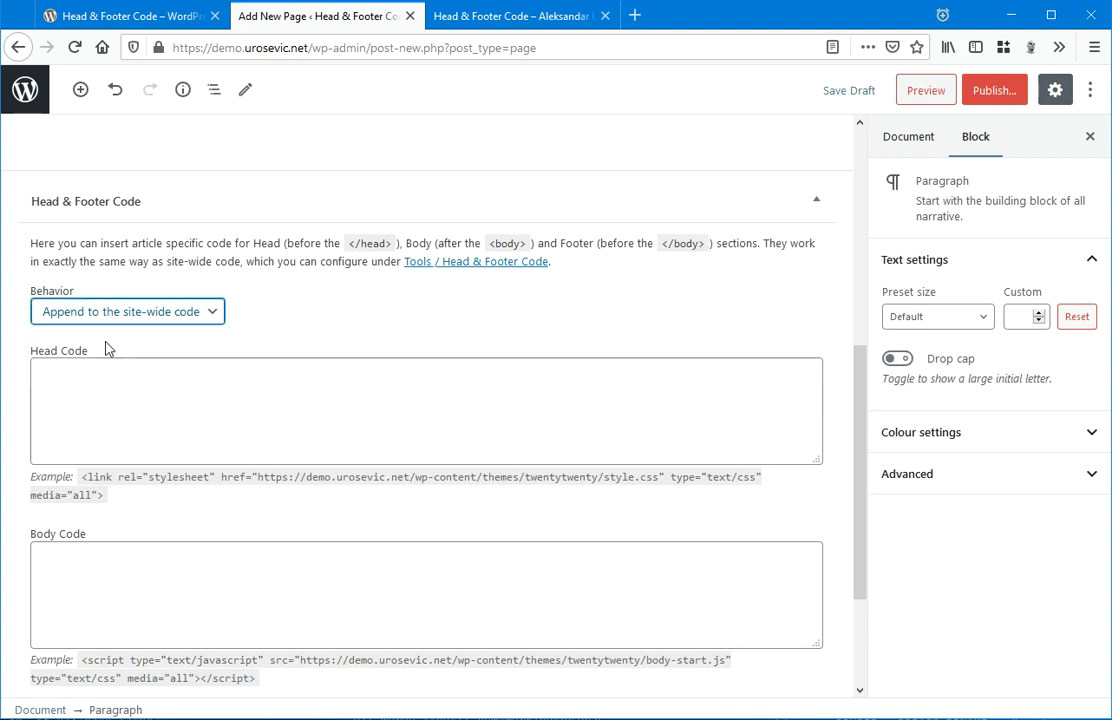
click(134, 408)
scroll(150, 535, down, 1)
scroll(145, 529, down, 1)
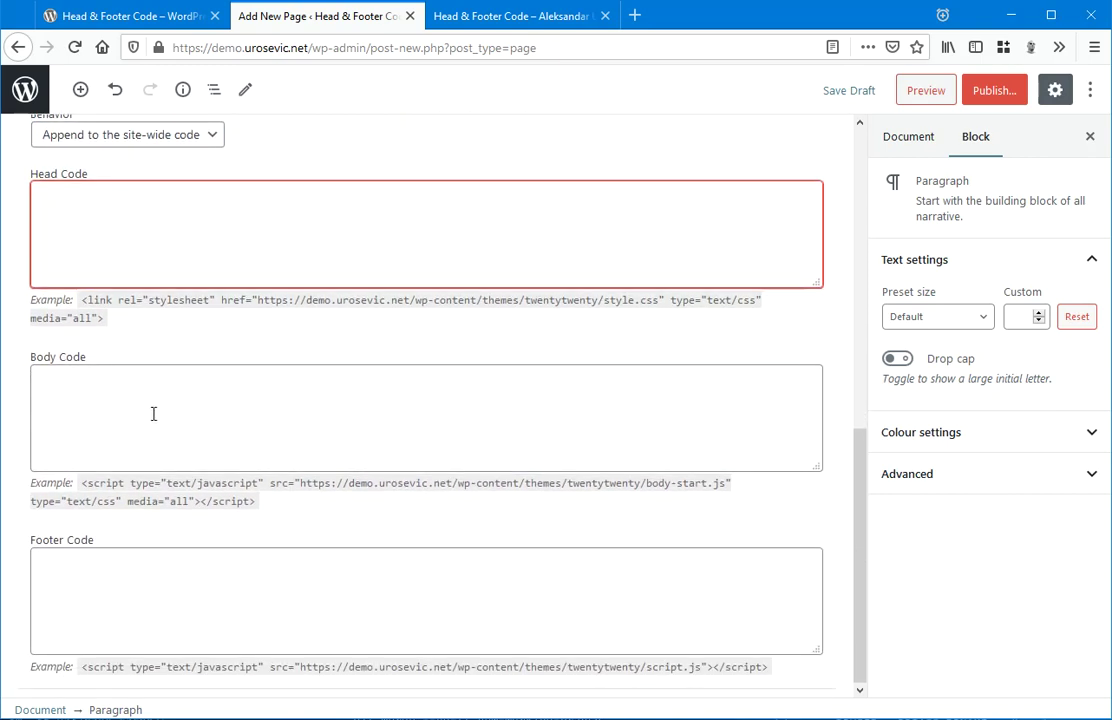
click(153, 414)
Step: Enter '<!-- Article specific HTML Body comment -->' as Body Code and publish the page
text(<!--)
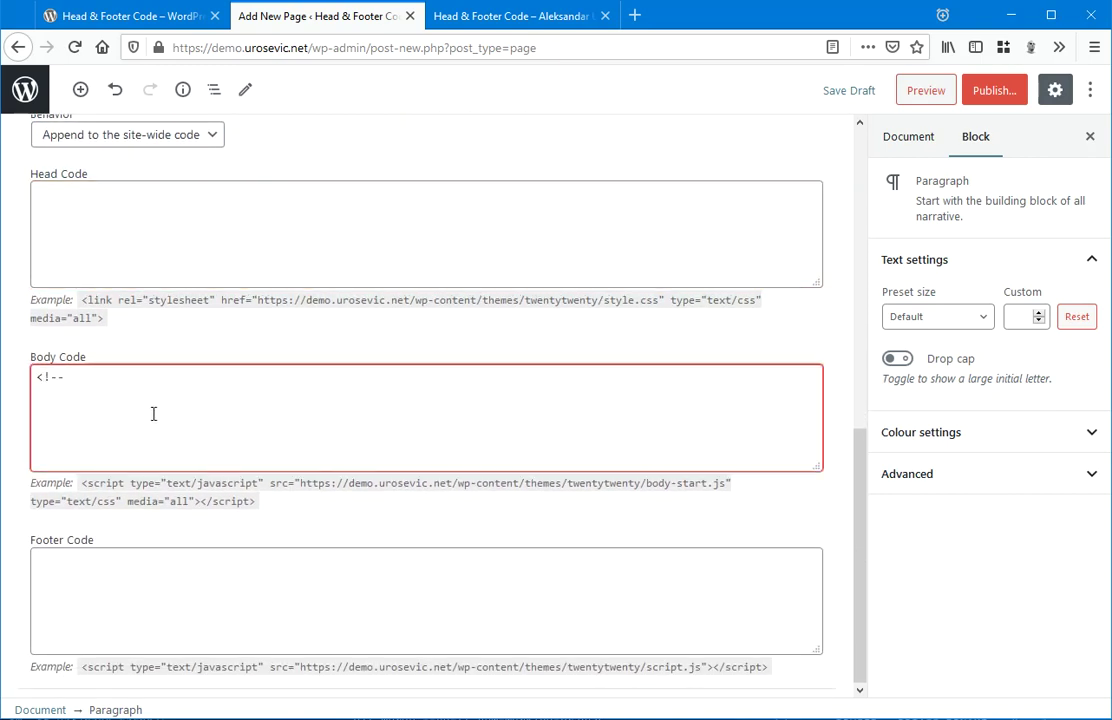
text( Article specific HTML Body comment -->)
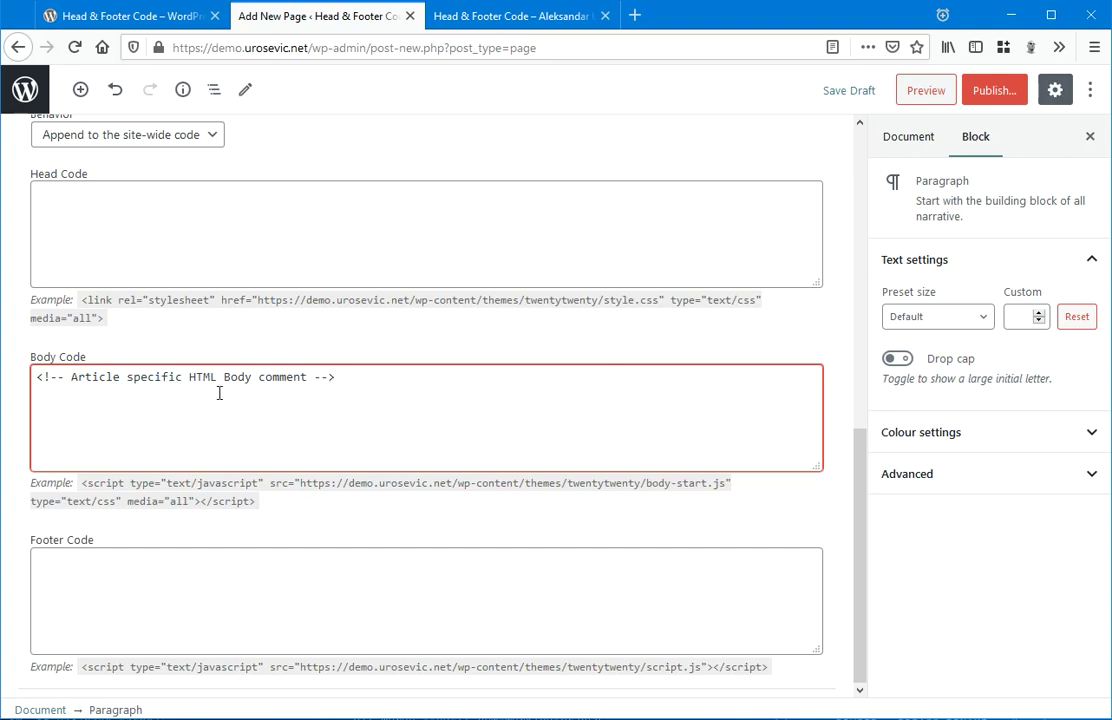
scroll(219, 393, up, 2)
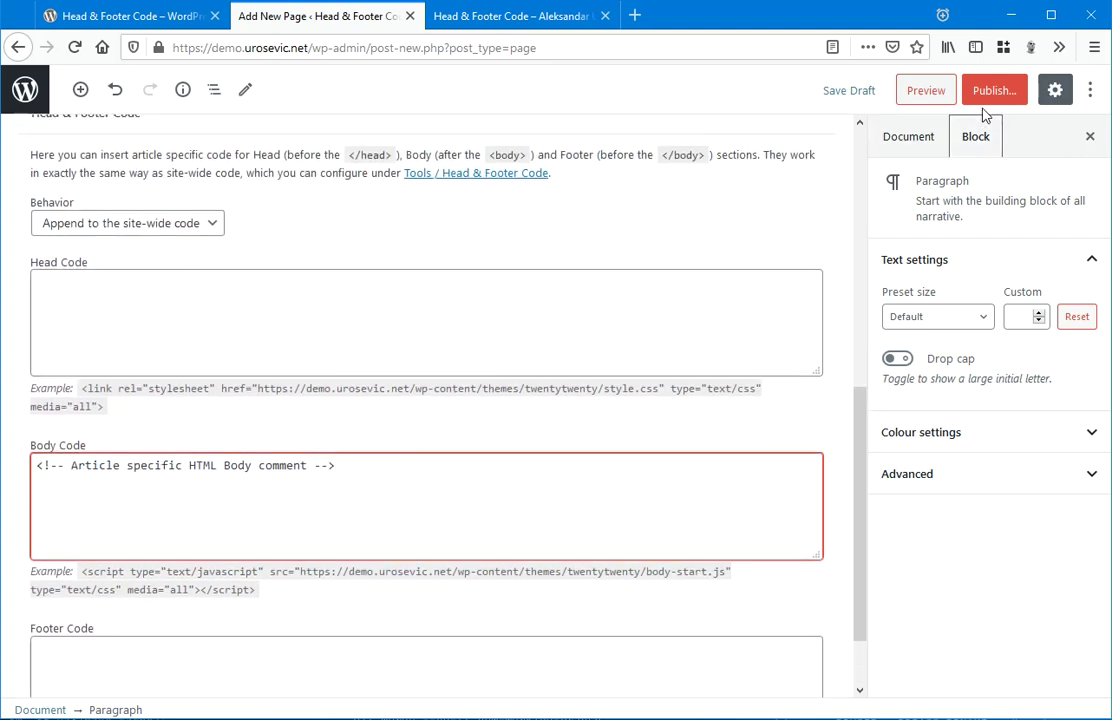
click(1006, 95)
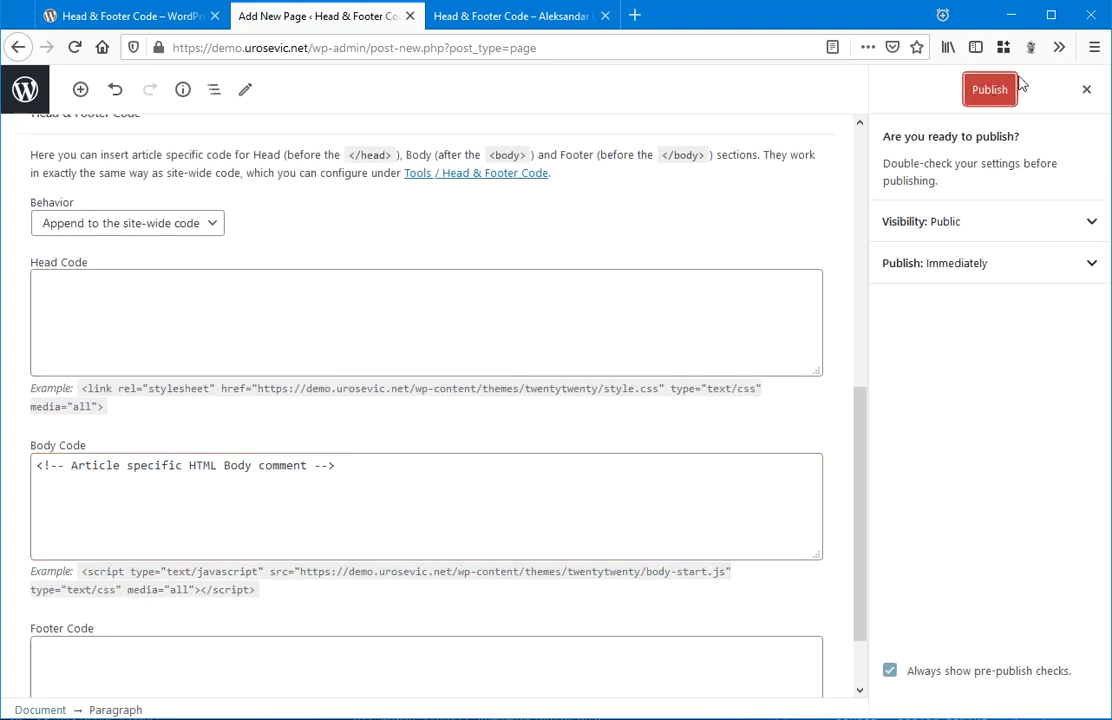
click(983, 90)
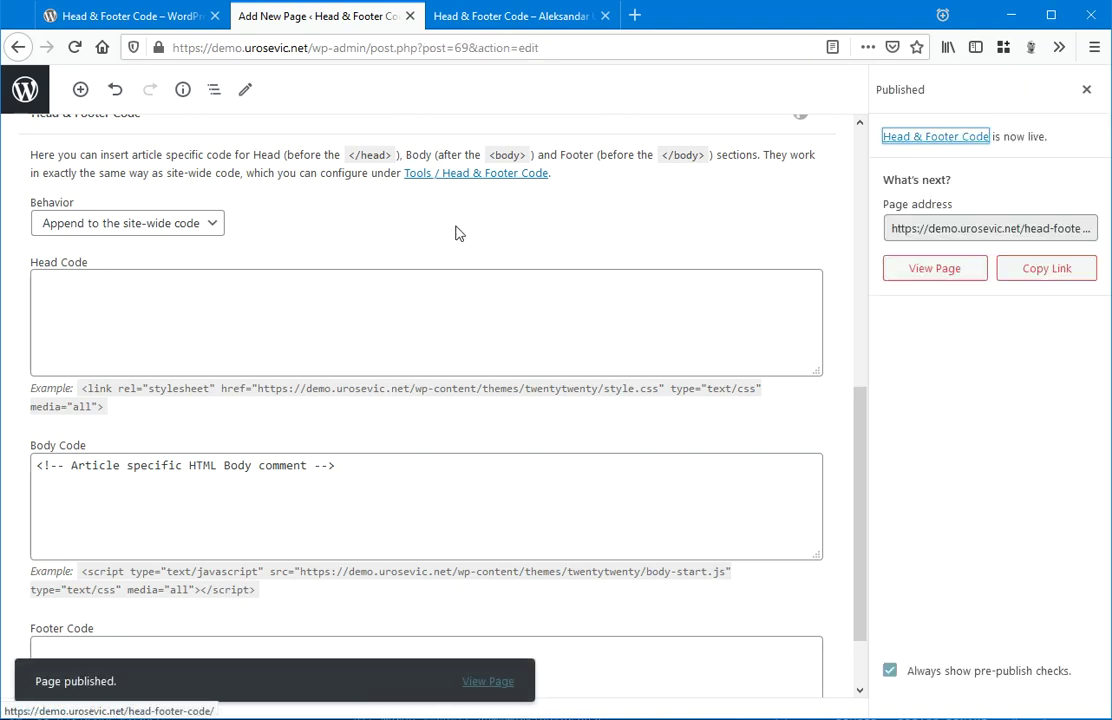
Step: Open the published page in a new tab and inspect the paragraph's markup
middle_click(492, 688)
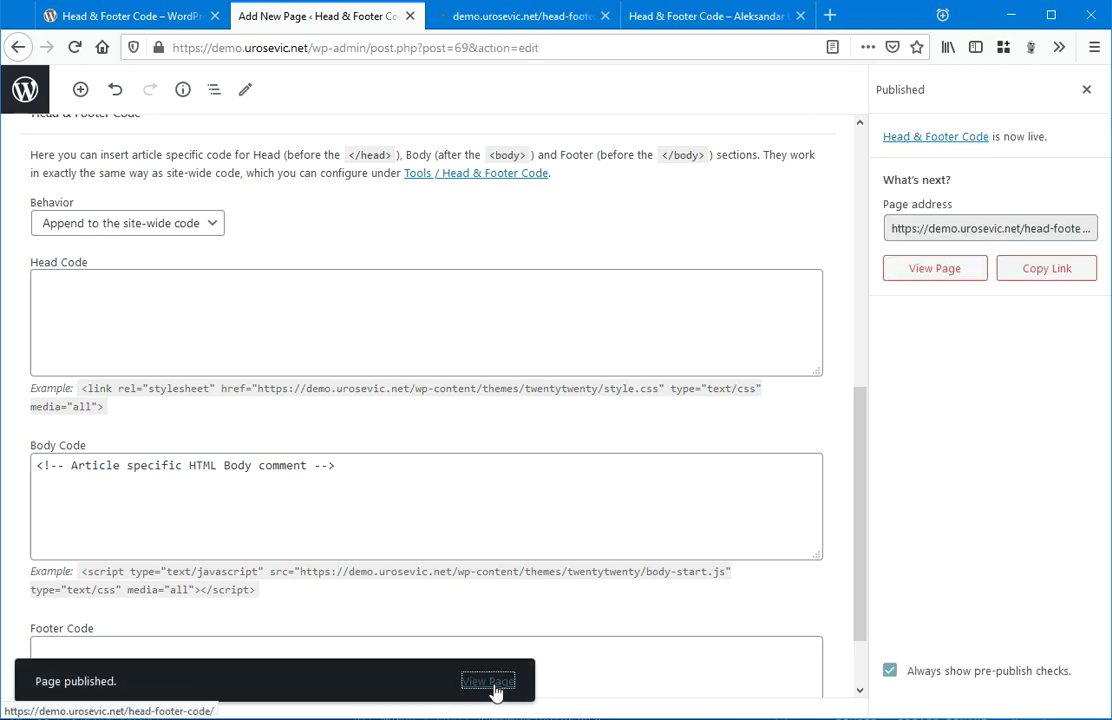
click(497, 16)
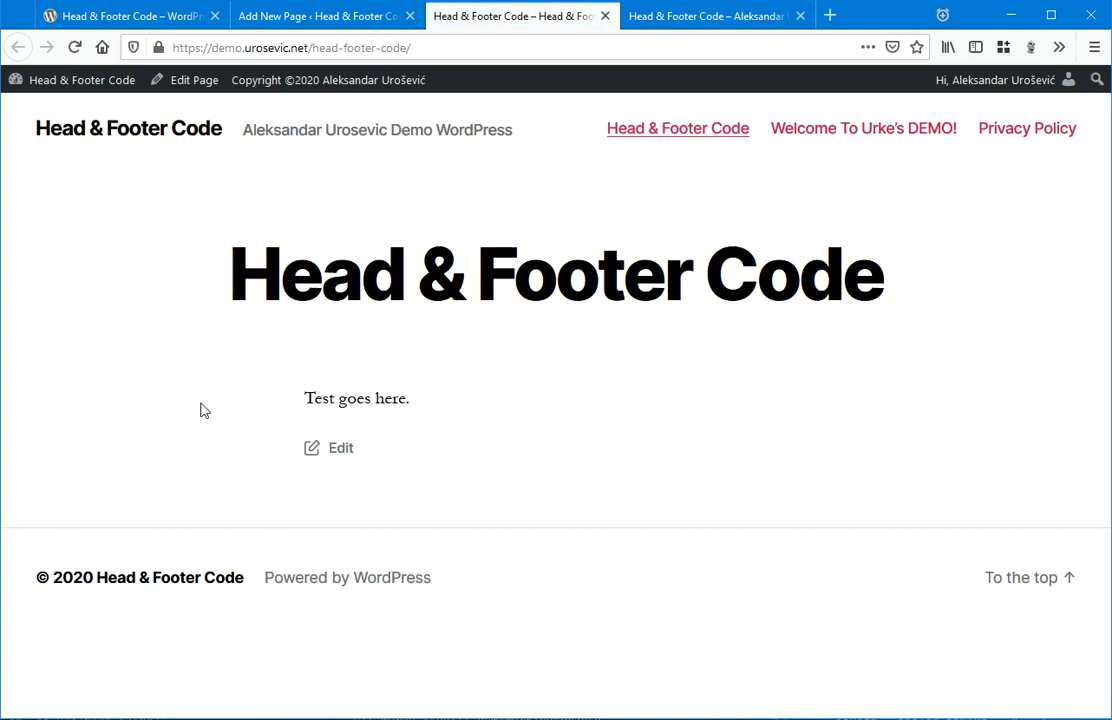
right_click(336, 392)
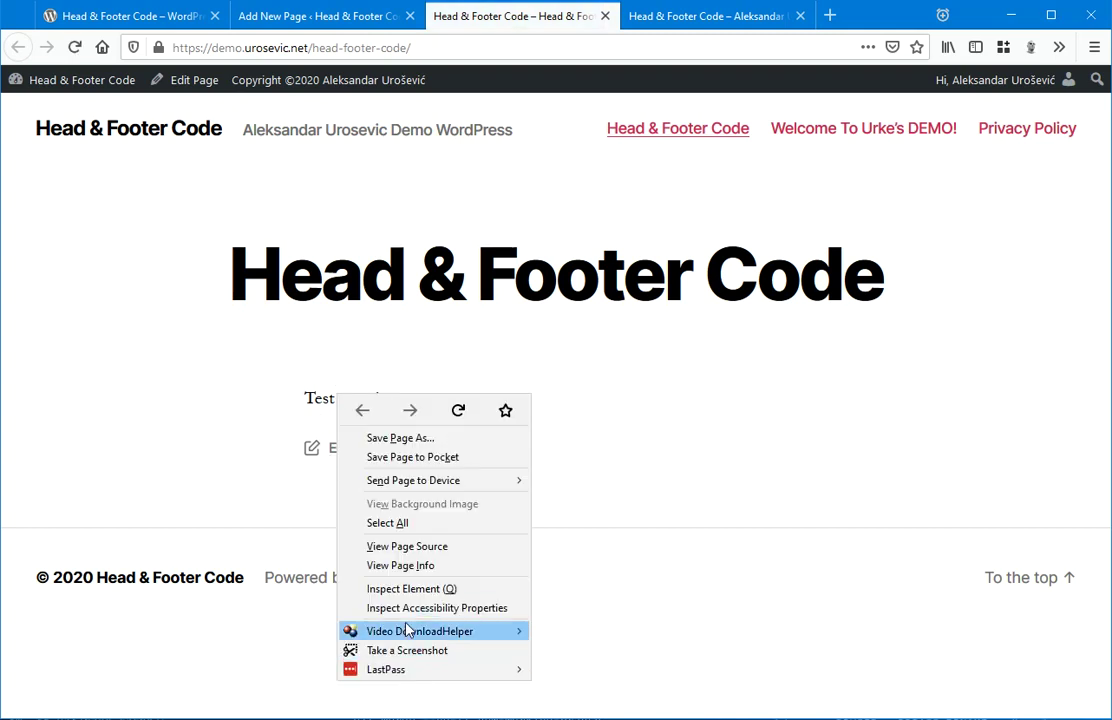
click(414, 590)
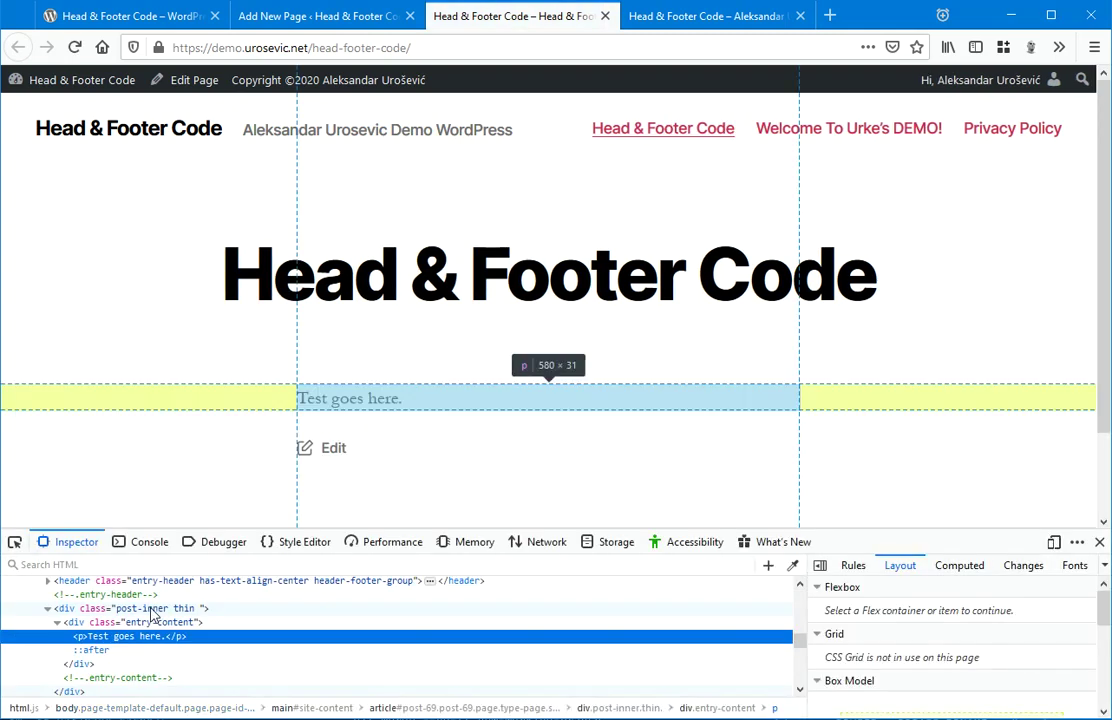
Step: Select the global BODY comment and the article-specific body comment in the Inspector
scroll(112, 652, up, 2)
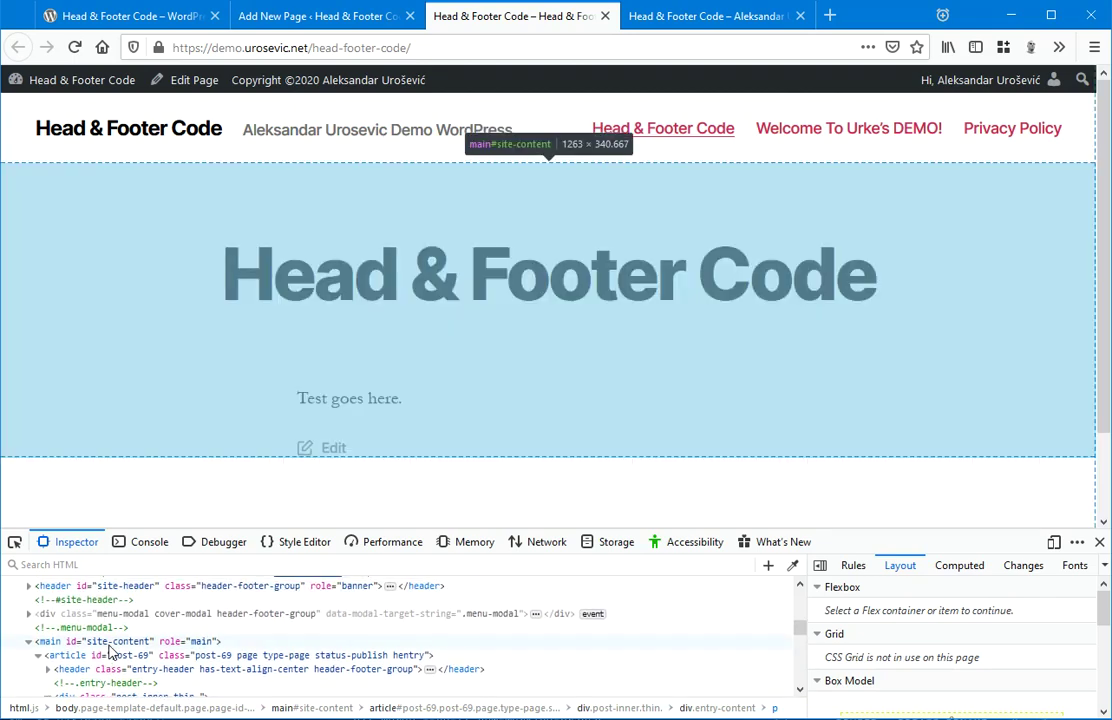
scroll(112, 652, up, 3)
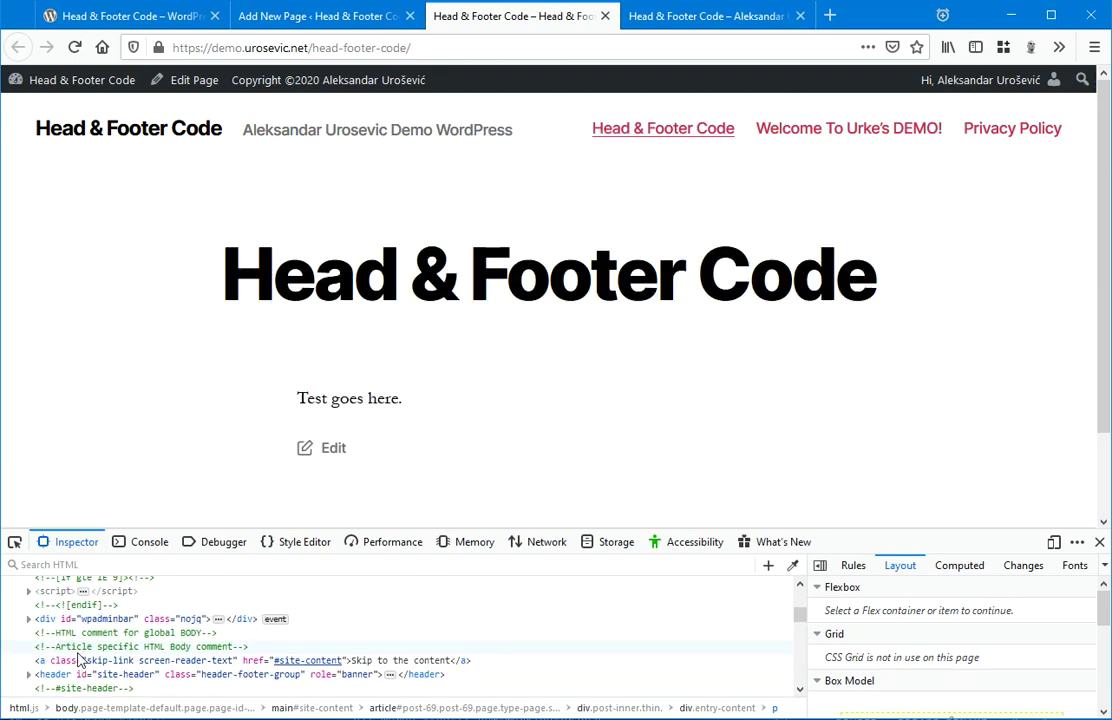
click(75, 647)
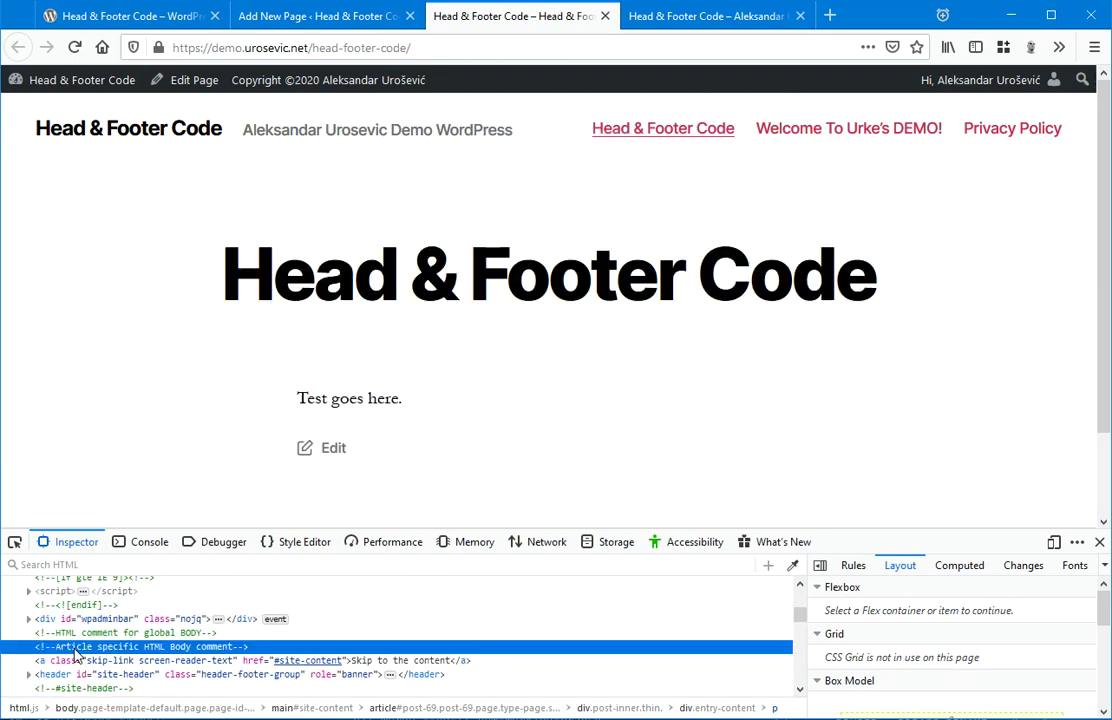
click(50, 634)
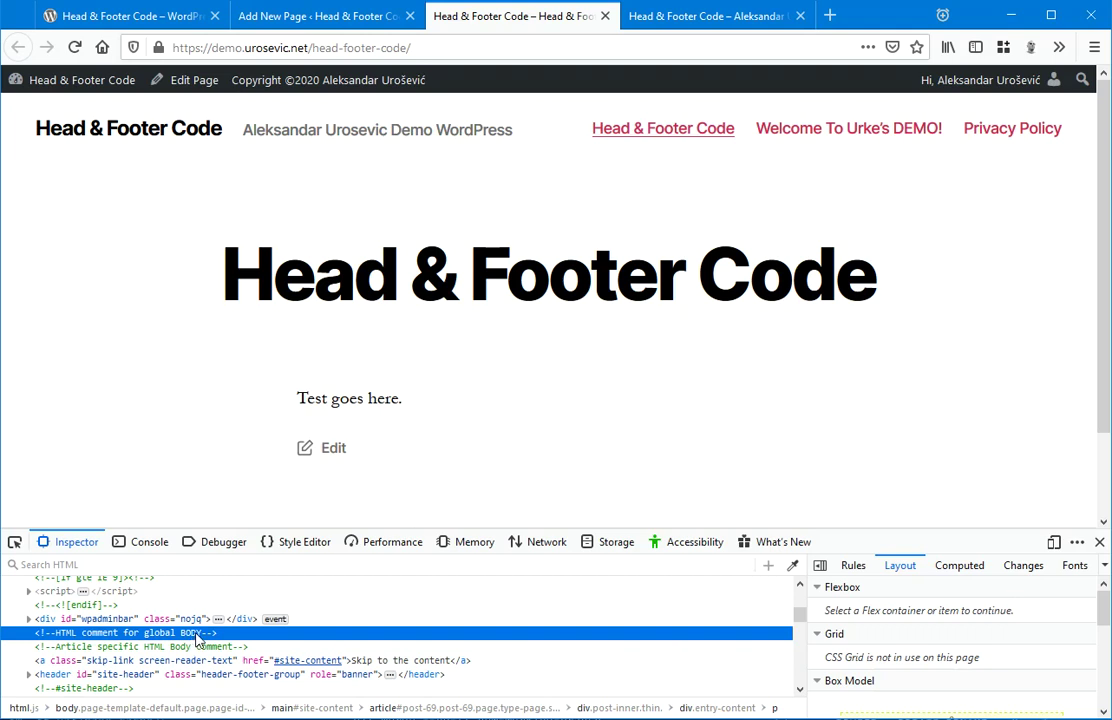
click(68, 647)
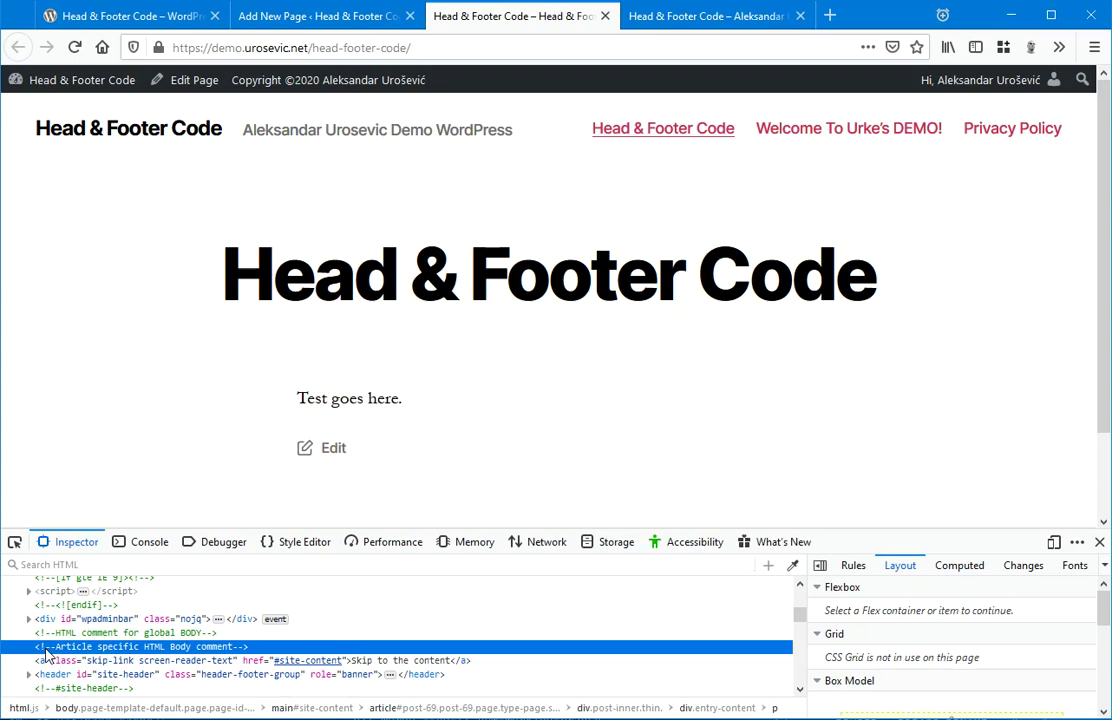
Step: Check the editor's Body Code field, then expand the published page's head in the Inspector
click(315, 16)
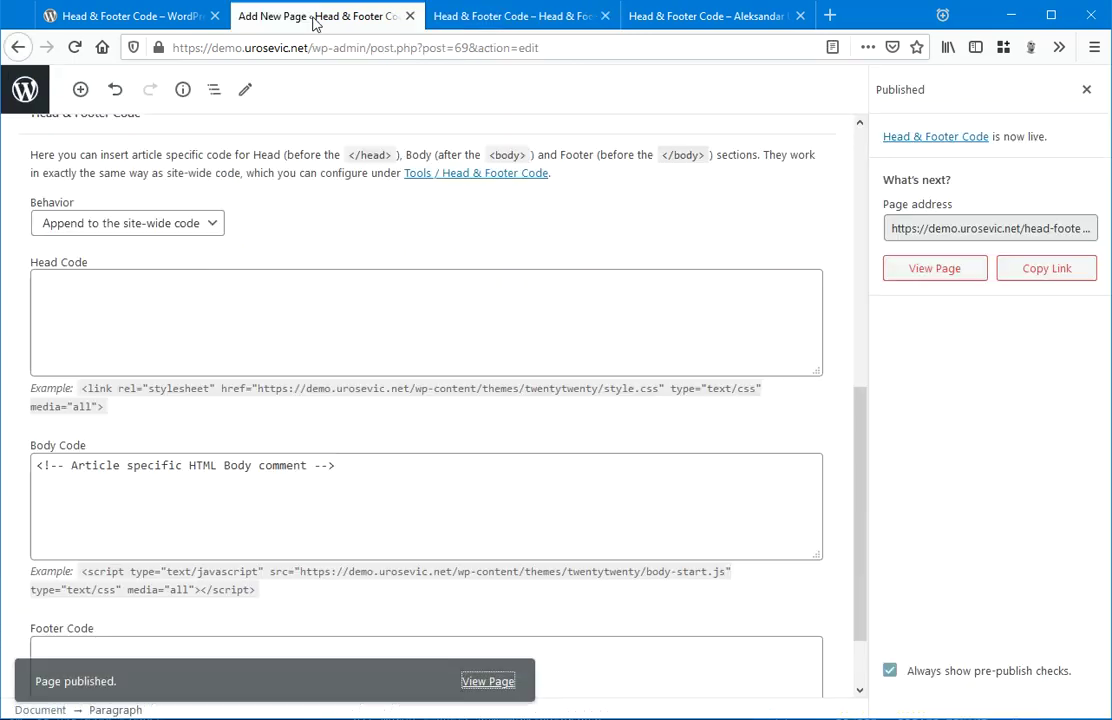
click(224, 460)
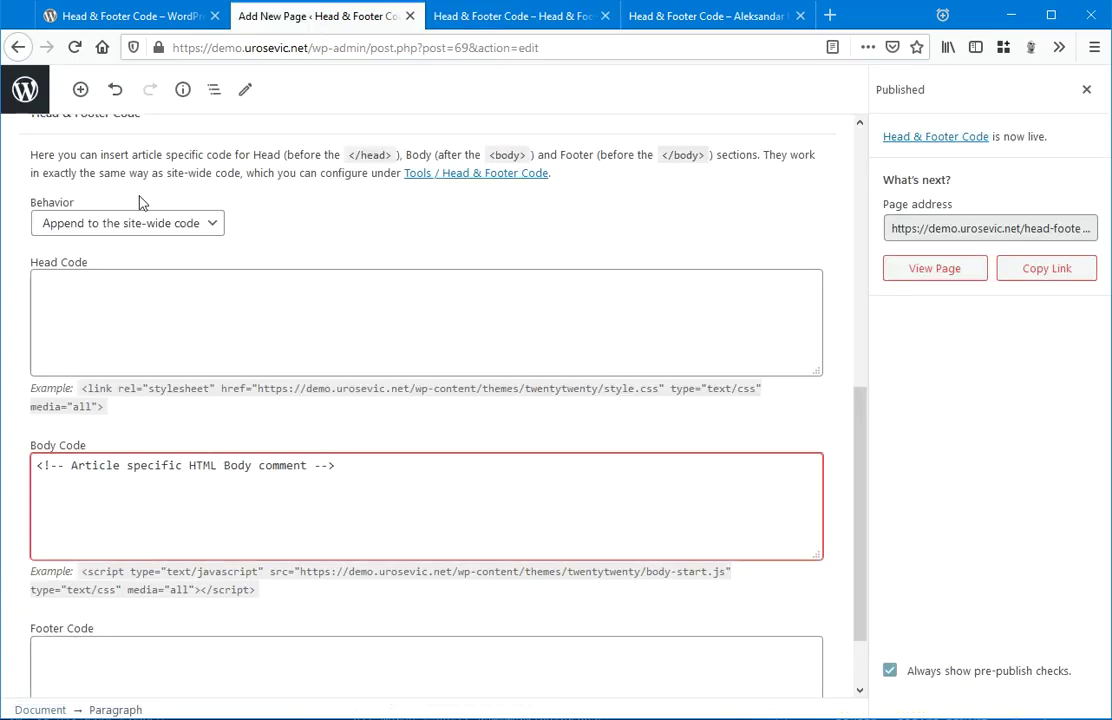
click(490, 18)
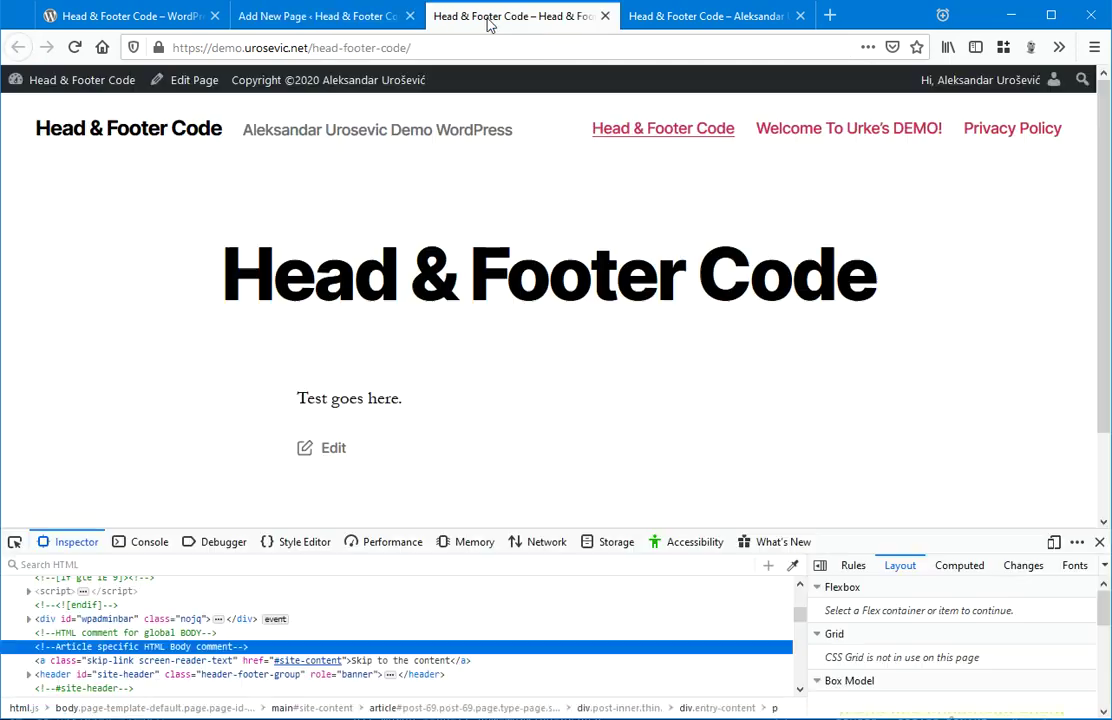
scroll(150, 635, up, 1)
scroll(150, 637, up, 3)
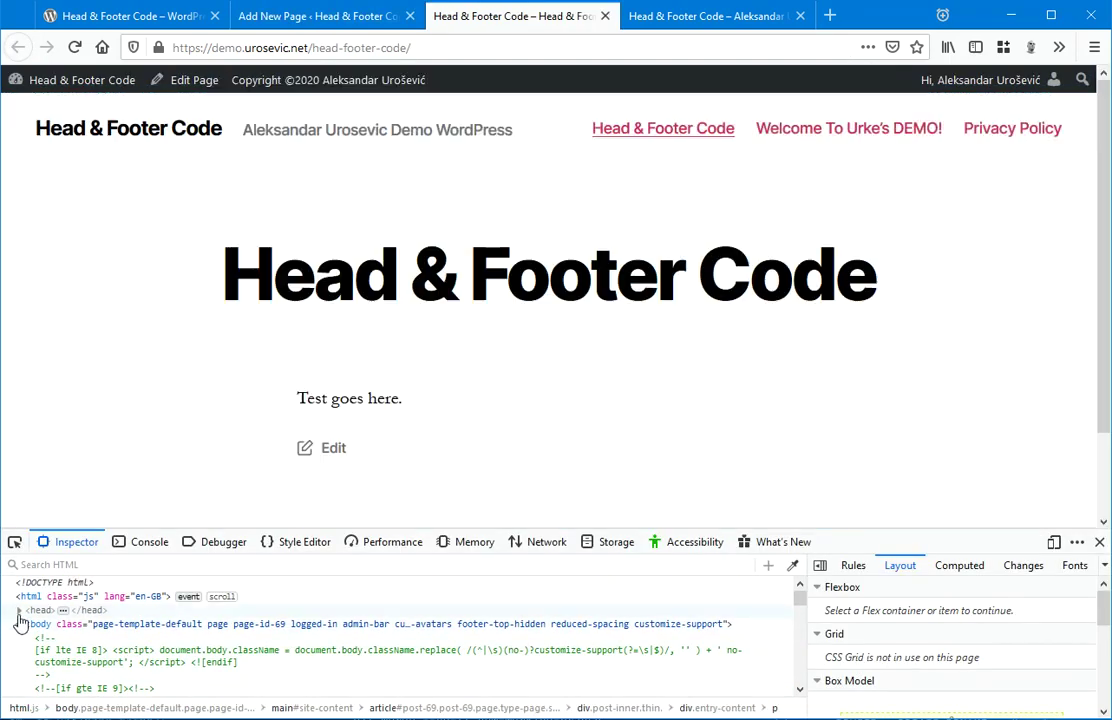
click(40, 612)
key(Right)
Step: Inspect the global HEAD Code and footer comments, then go back to the page editor
scroll(150, 630, down, 10)
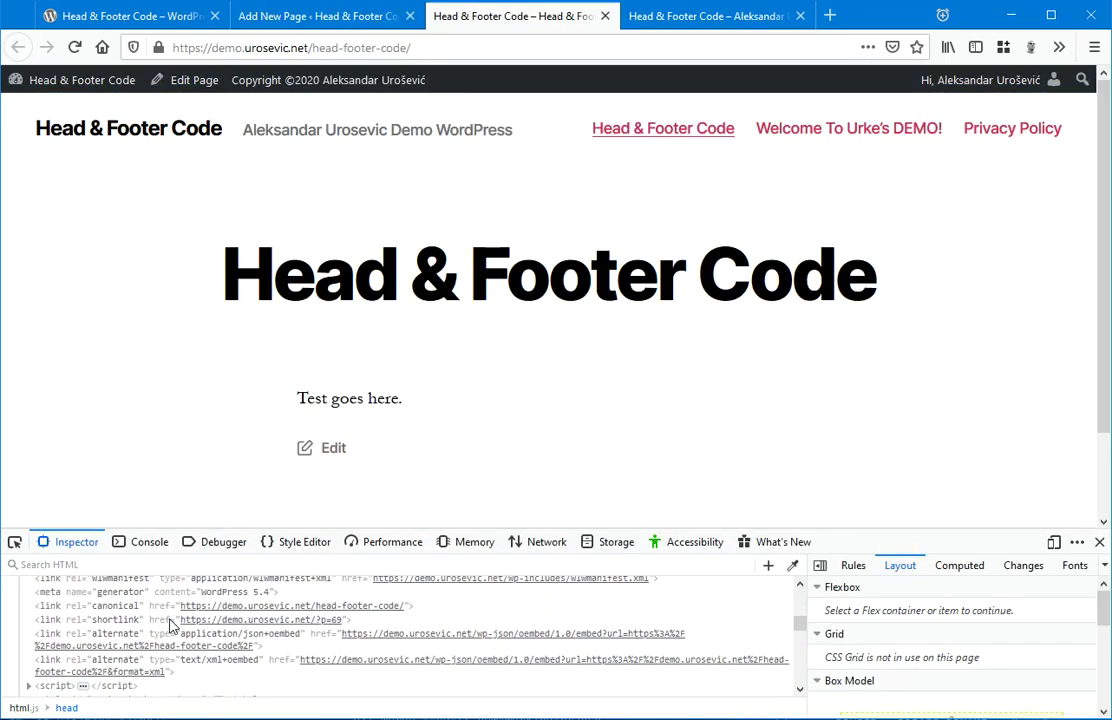
click(122, 618)
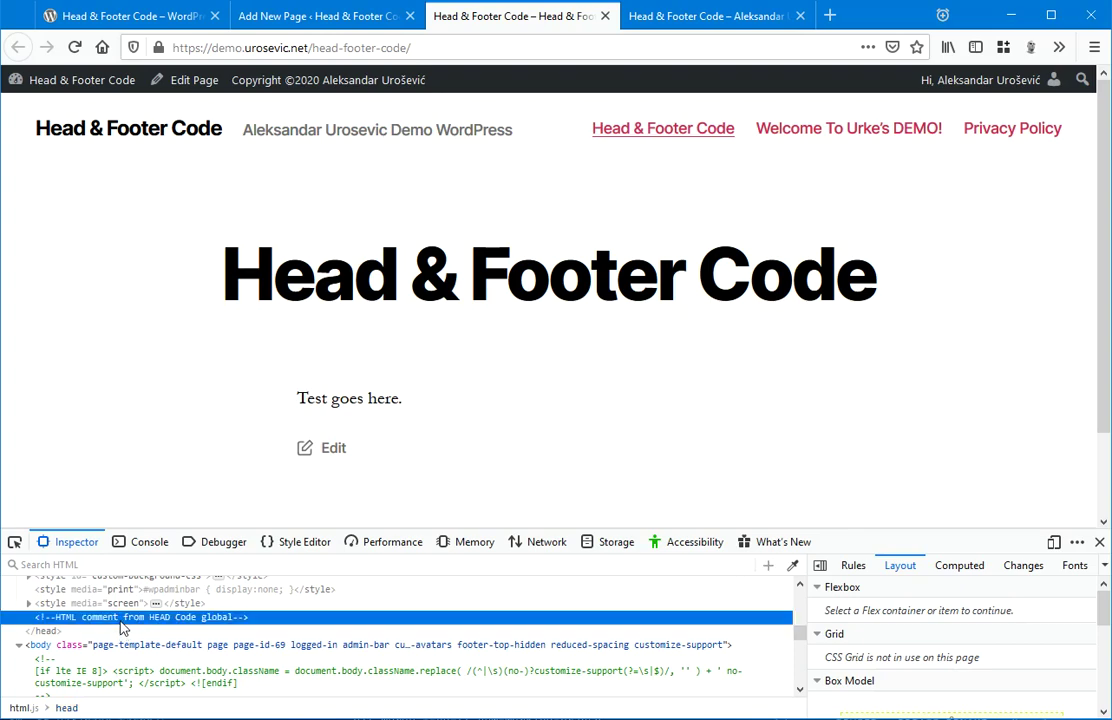
scroll(122, 628, down, 5)
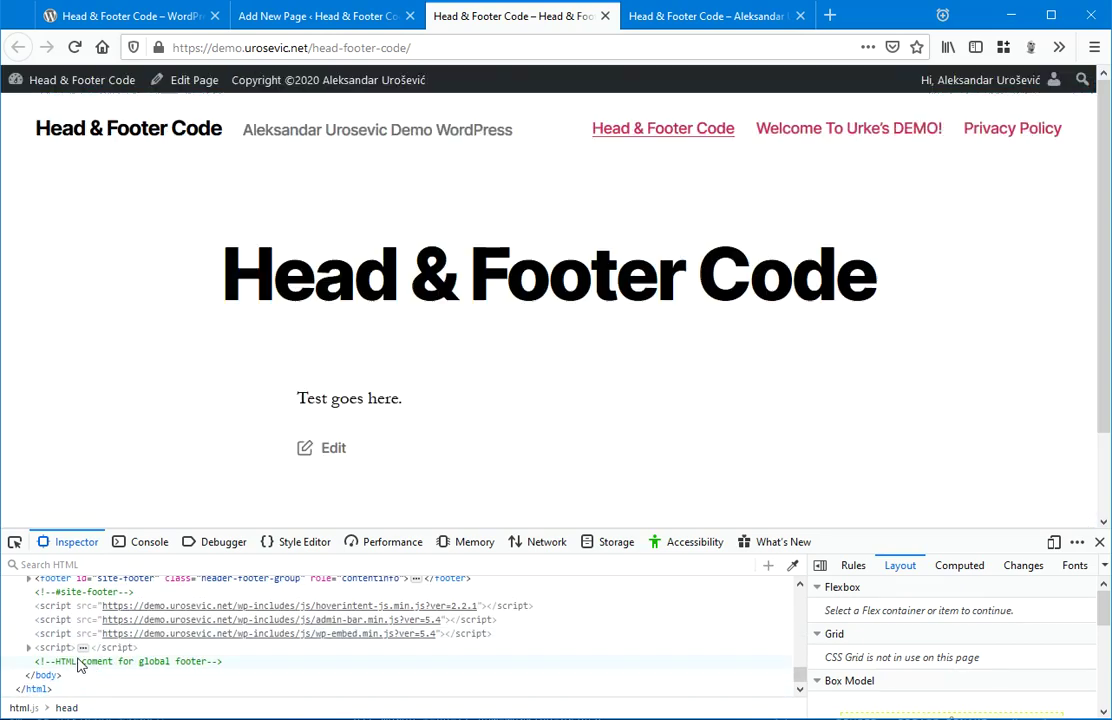
click(80, 661)
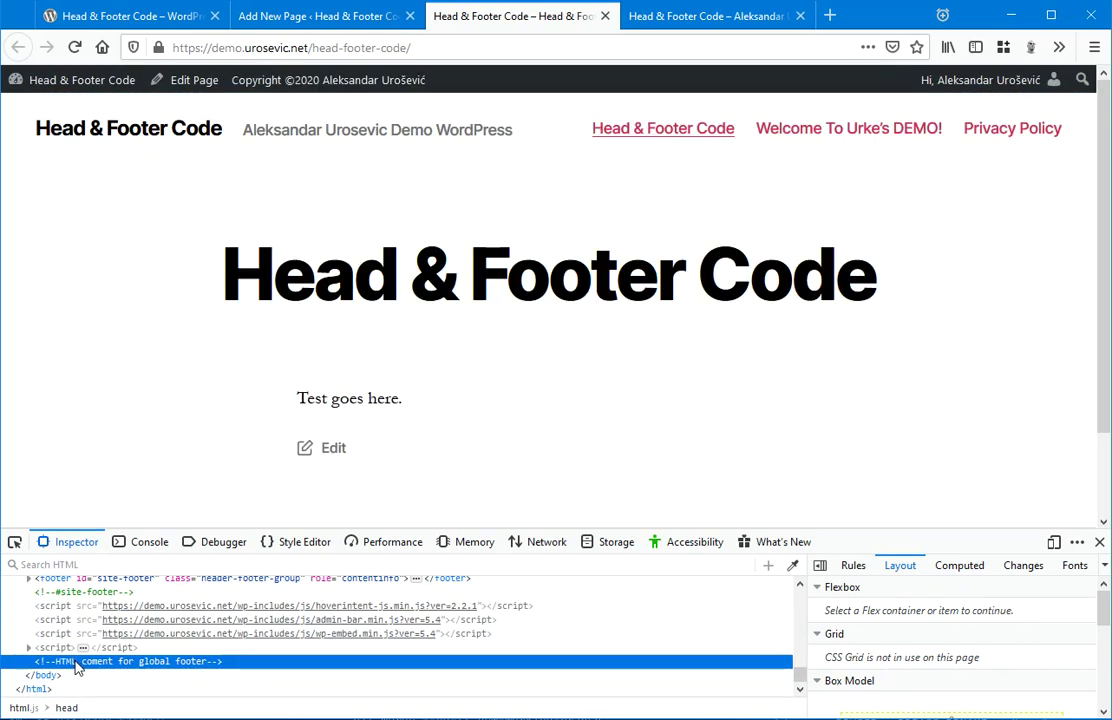
scroll(77, 668, up, 5)
click(318, 16)
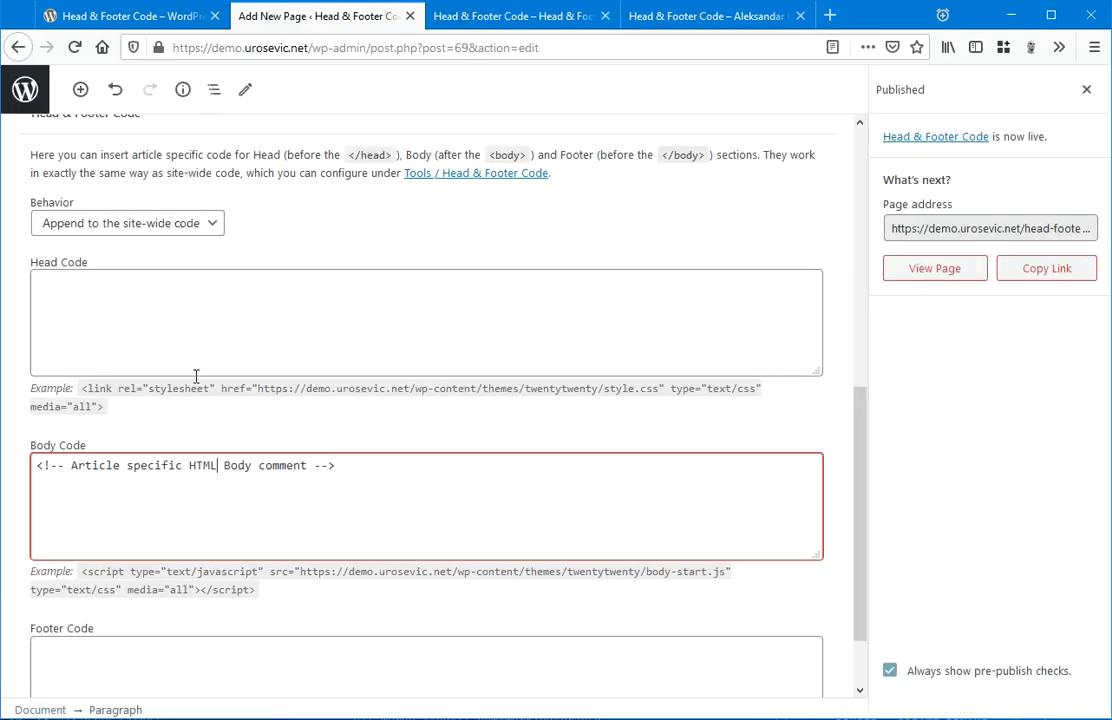
Step: Set the page's Head & Footer Code Behavior to 'Replace the site-wide code'
click(137, 229)
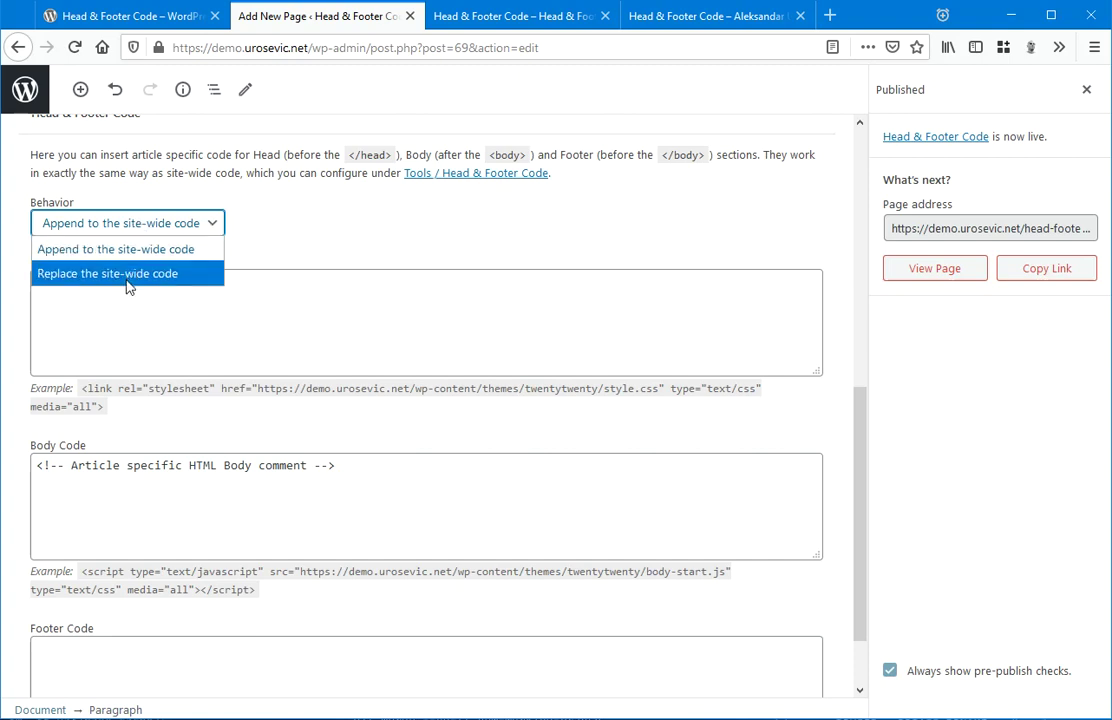
click(127, 279)
click(115, 222)
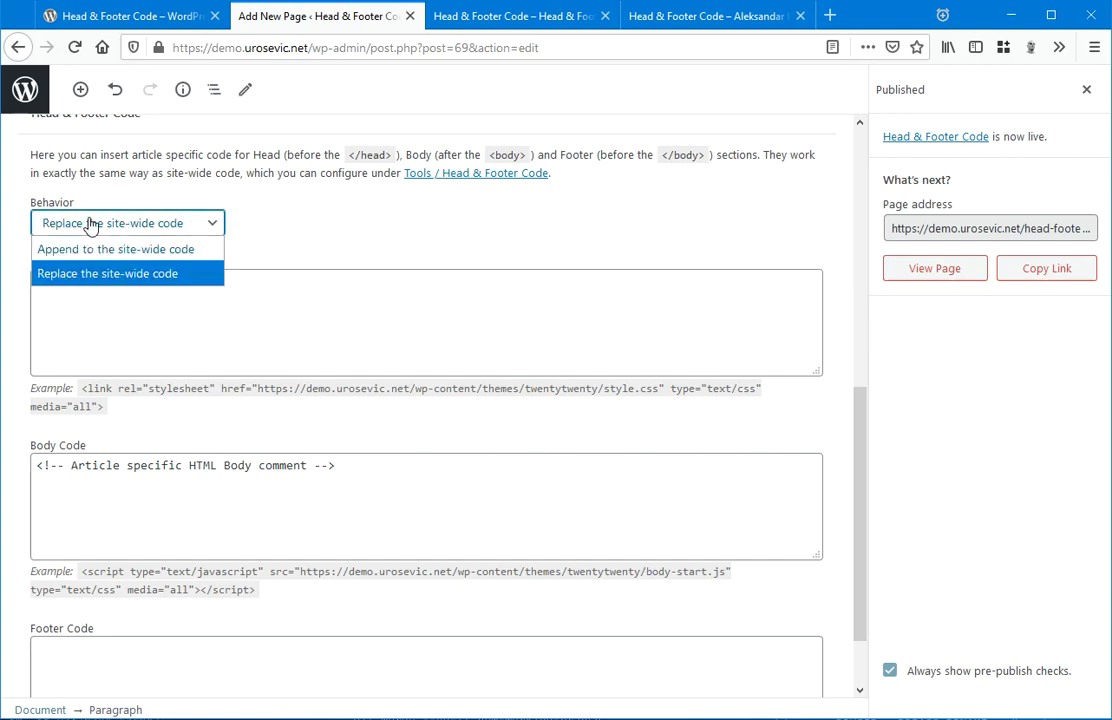
click(70, 278)
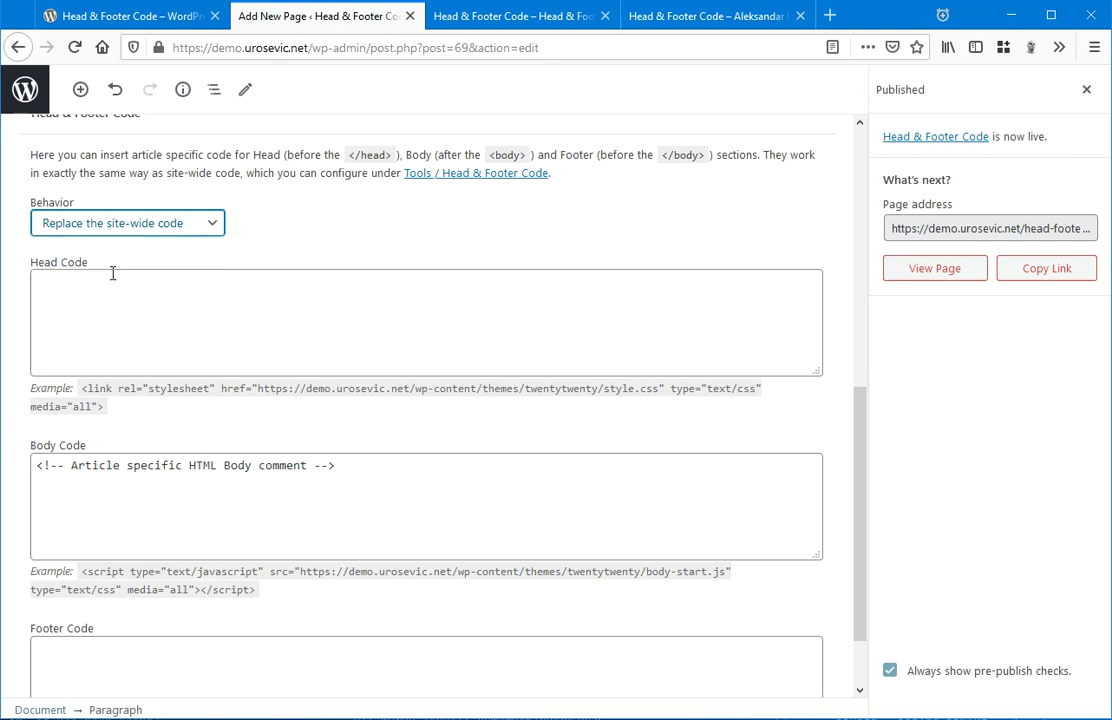
scroll(702, 298, up, 2)
scroll(628, 308, down, 2)
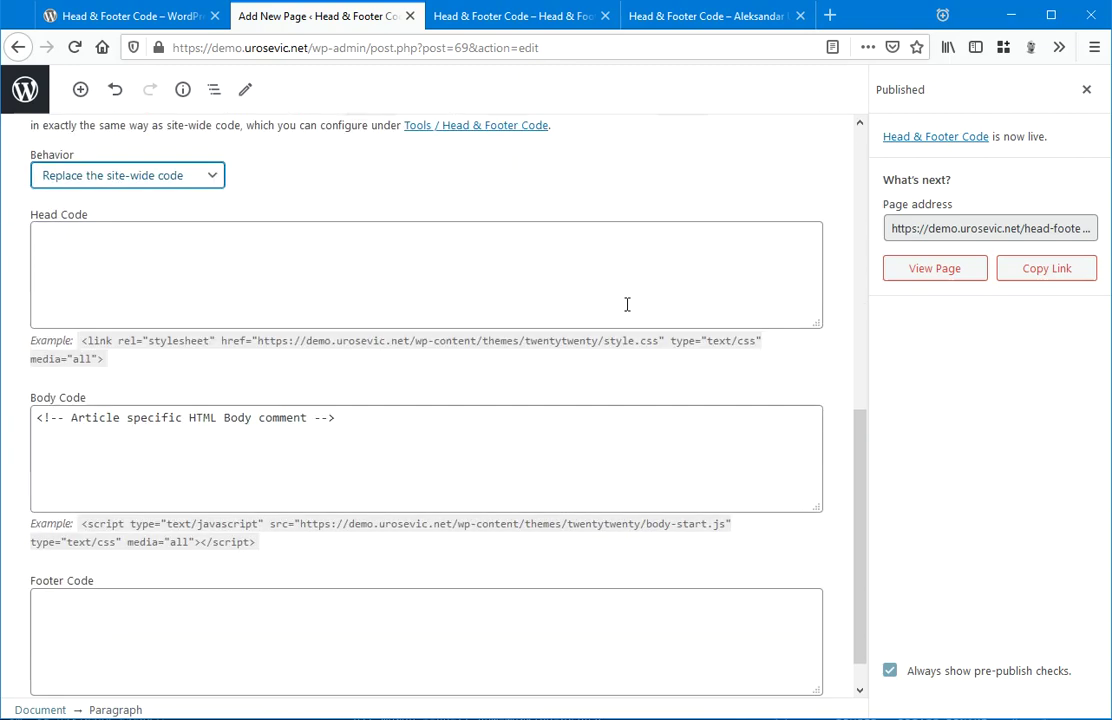
scroll(697, 310, up, 5)
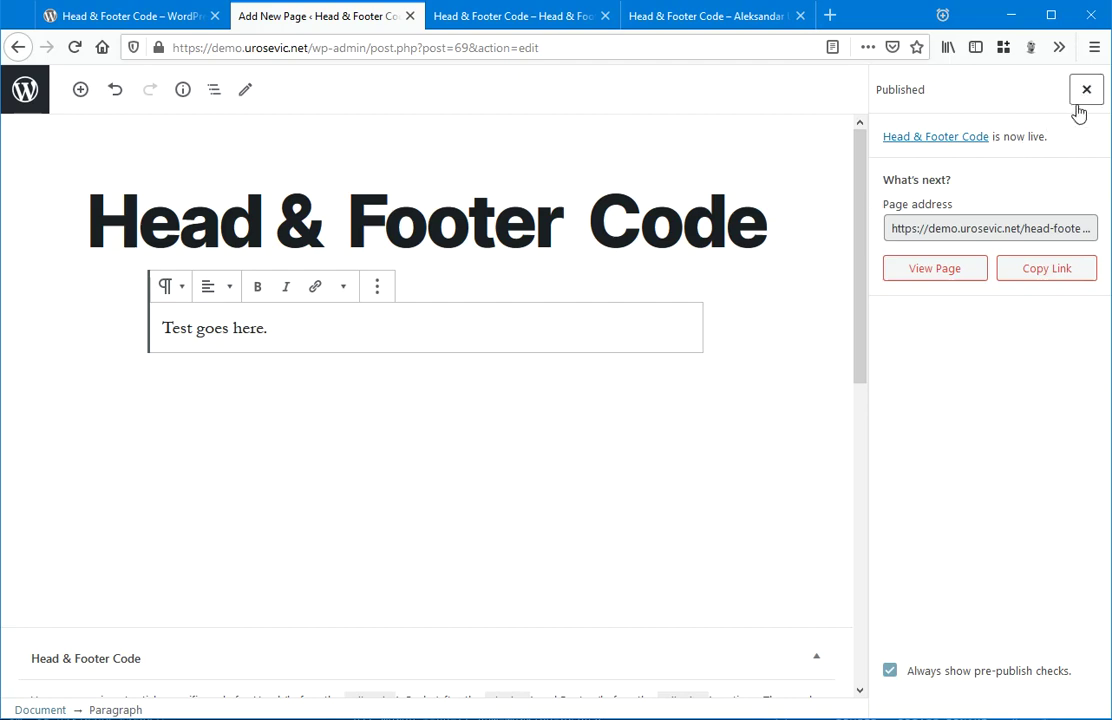
Step: Close the Published panel, update the page, and switch to the live page tab
click(686, 217)
scroll(760, 505, down, 6)
scroll(754, 500, up, 5)
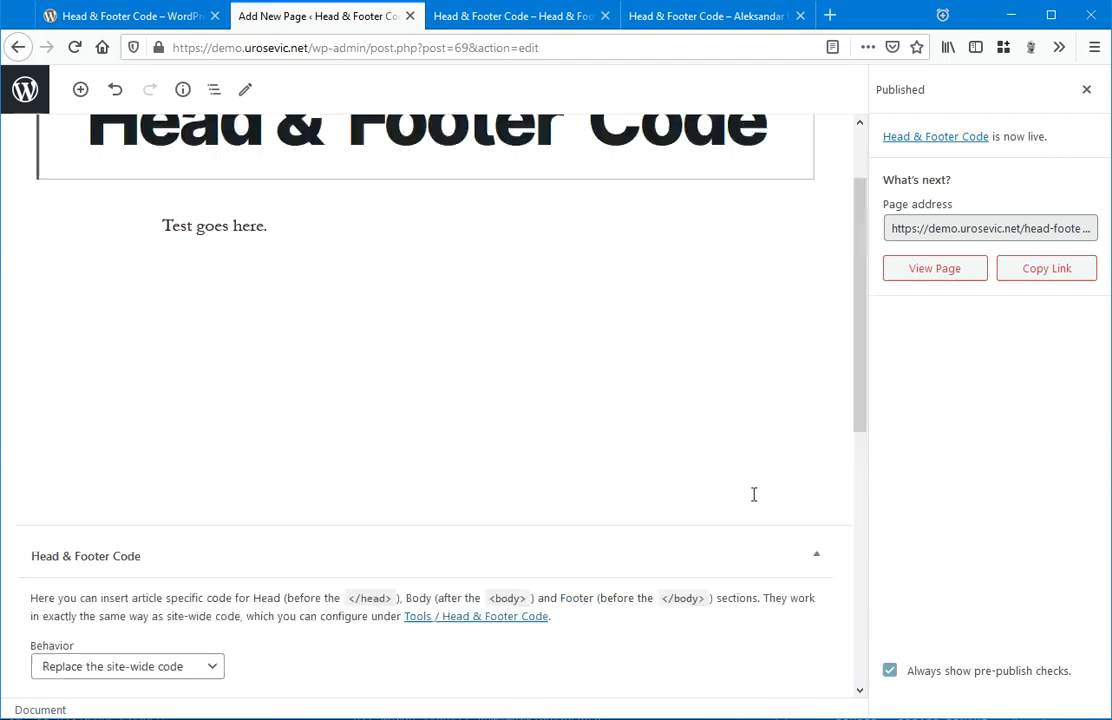
scroll(754, 494, up, 1)
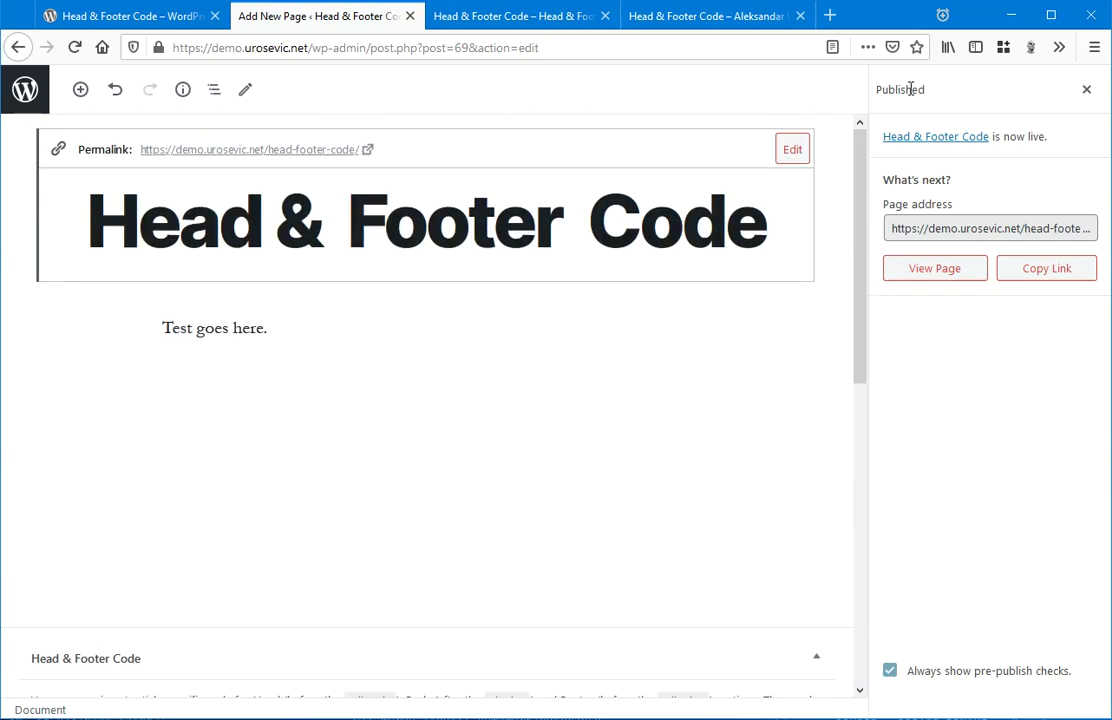
click(1084, 92)
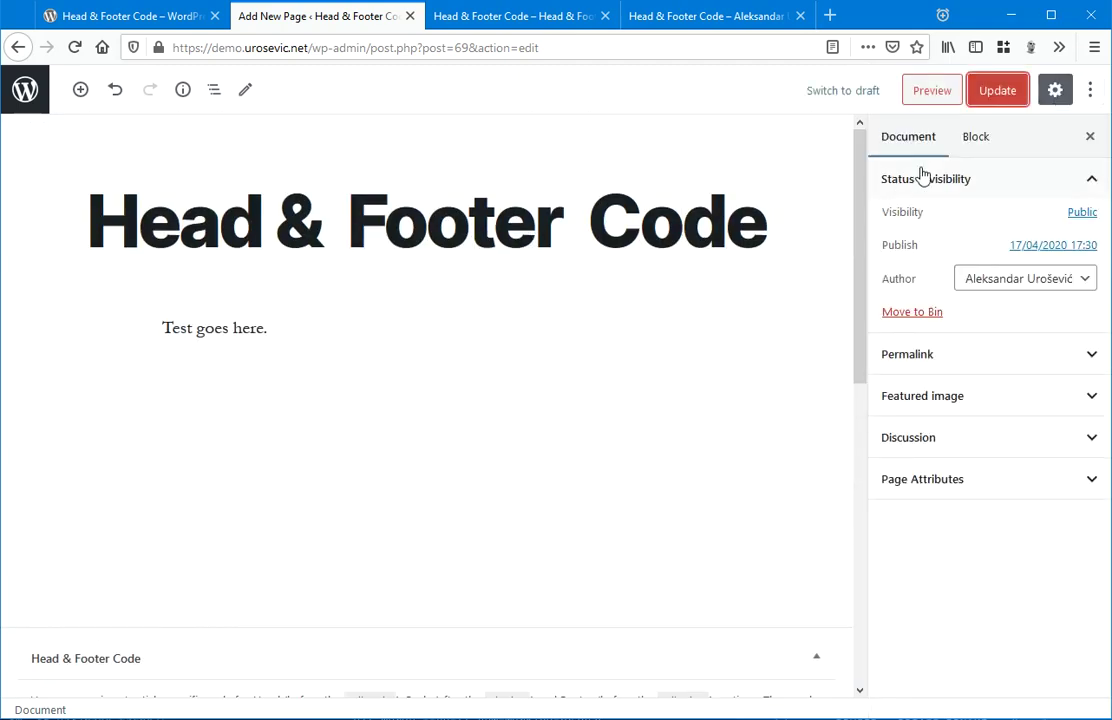
click(997, 92)
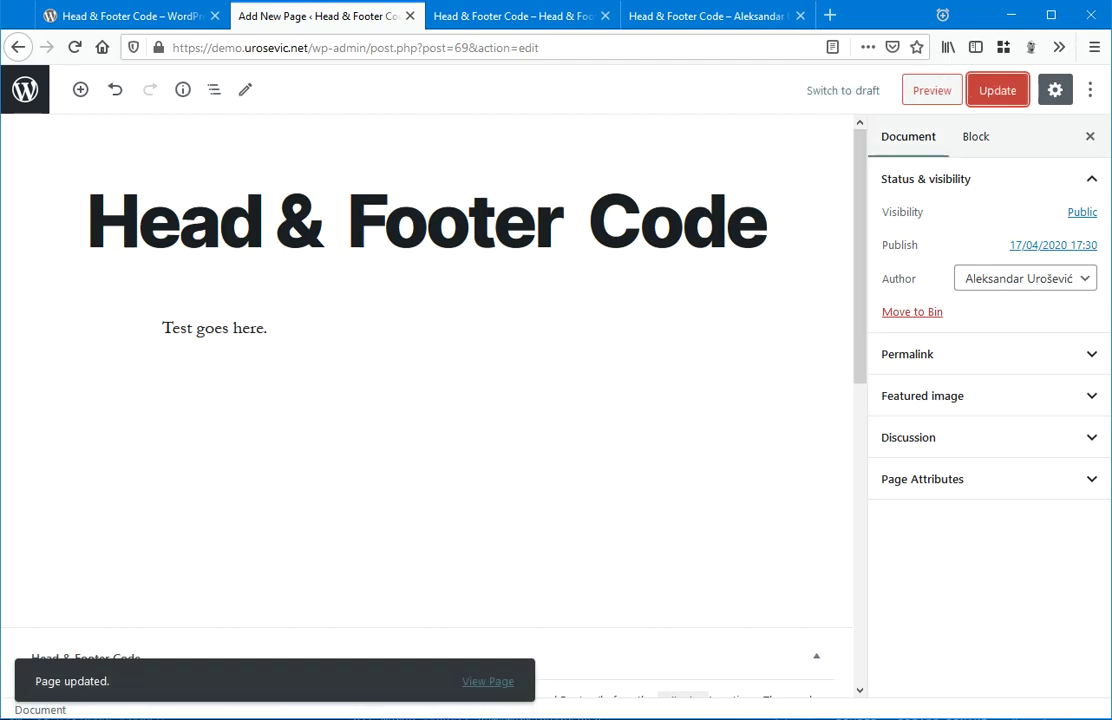
click(519, 17)
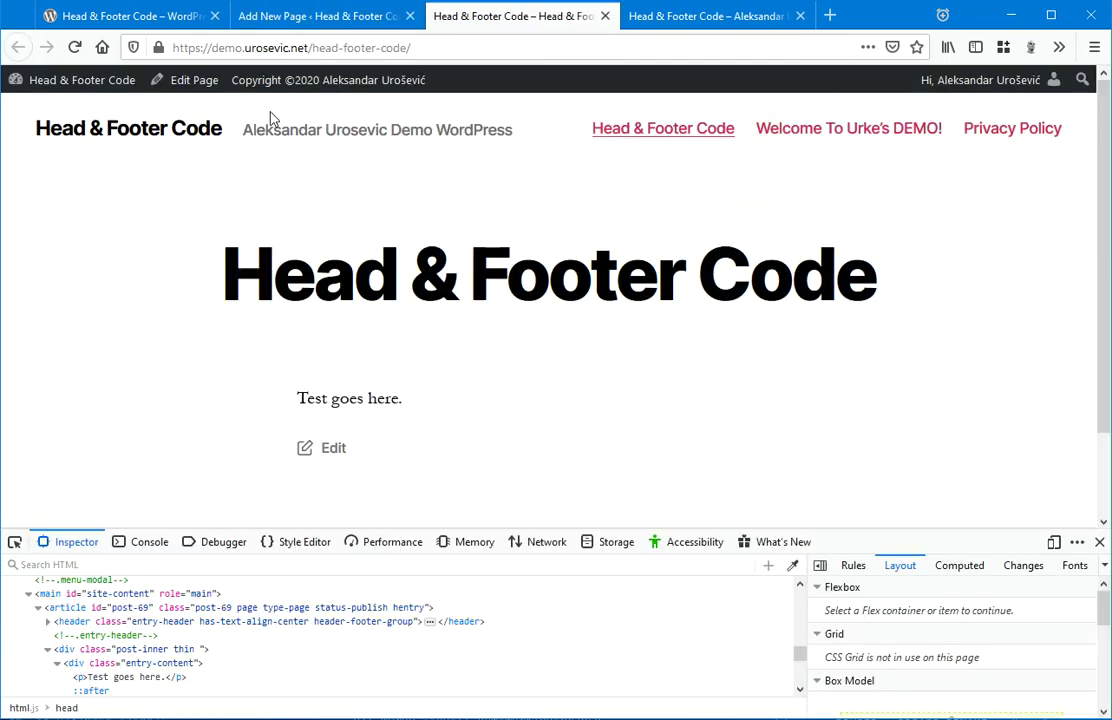
Step: Reload the live page and inspect the HEAD Code global comment and the body element
click(75, 48)
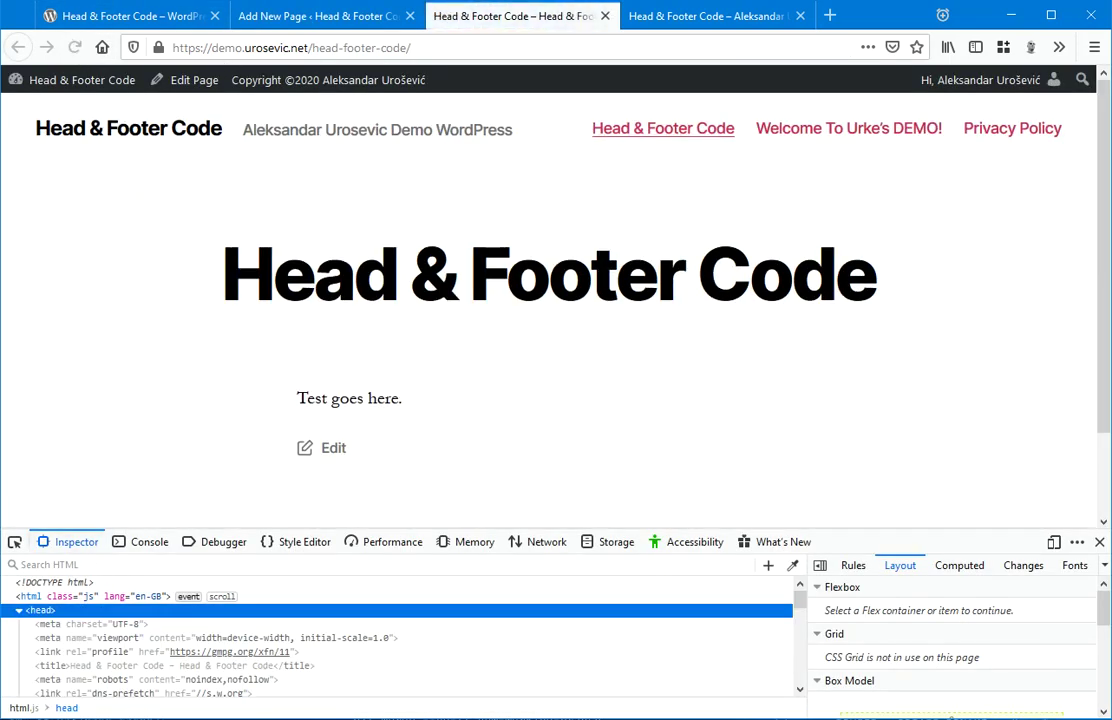
scroll(85, 673, down, 10)
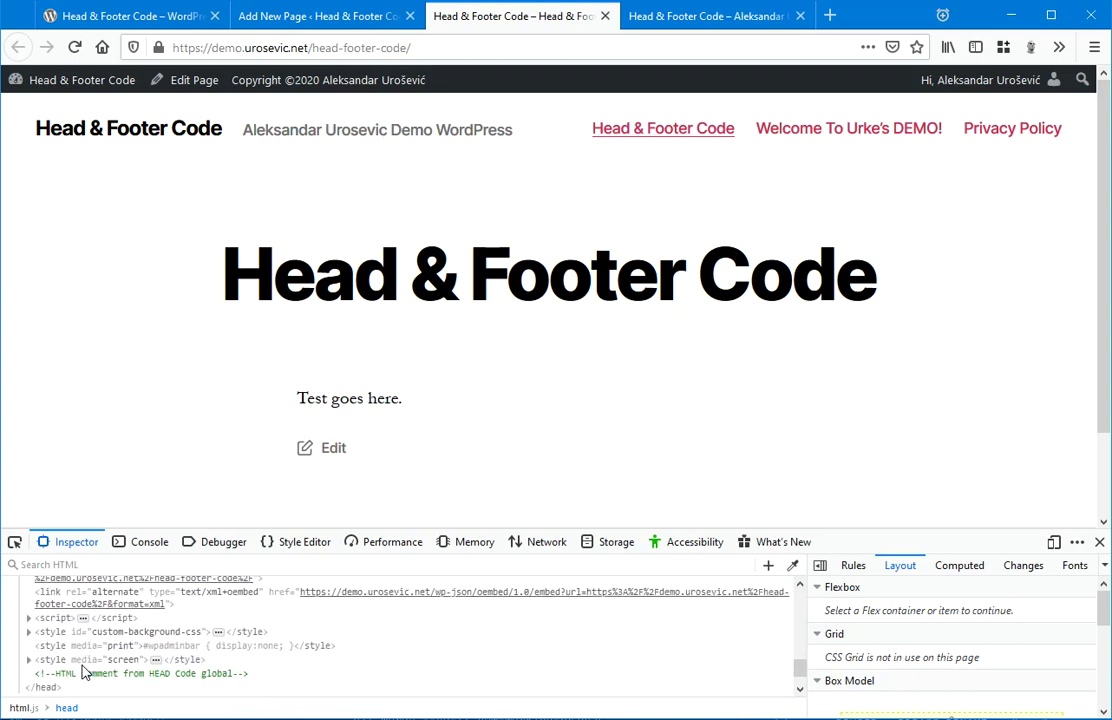
scroll(85, 673, down, 2)
click(76, 648)
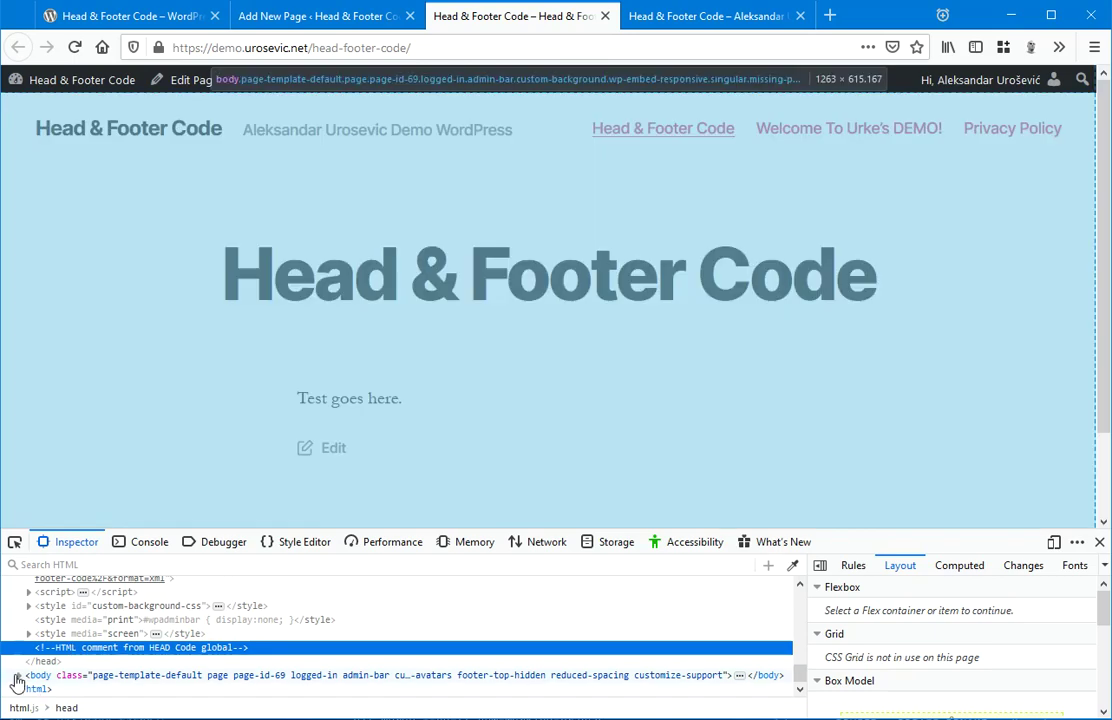
click(20, 675)
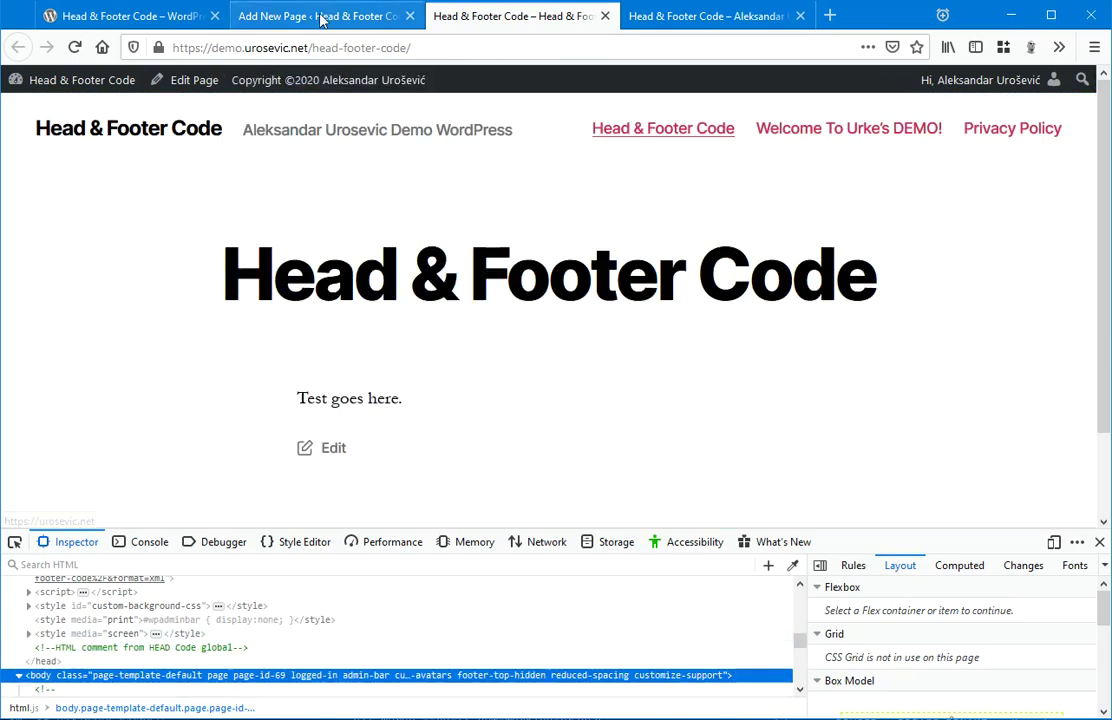
Step: Back in the page editor, confirm the Head Code field is empty
click(318, 16)
scroll(150, 420, down, 4)
click(209, 509)
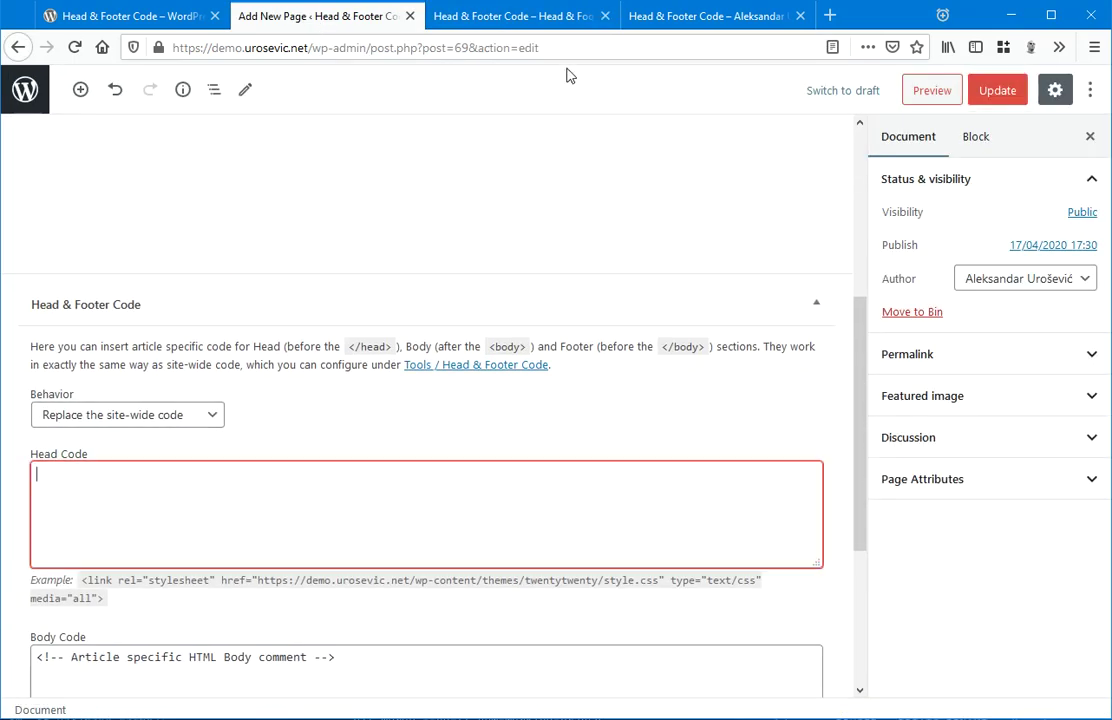
Step: In the live page inspector, check the Article specific HTML Body comment and the global footer comment
click(541, 14)
scroll(188, 640, down, 3)
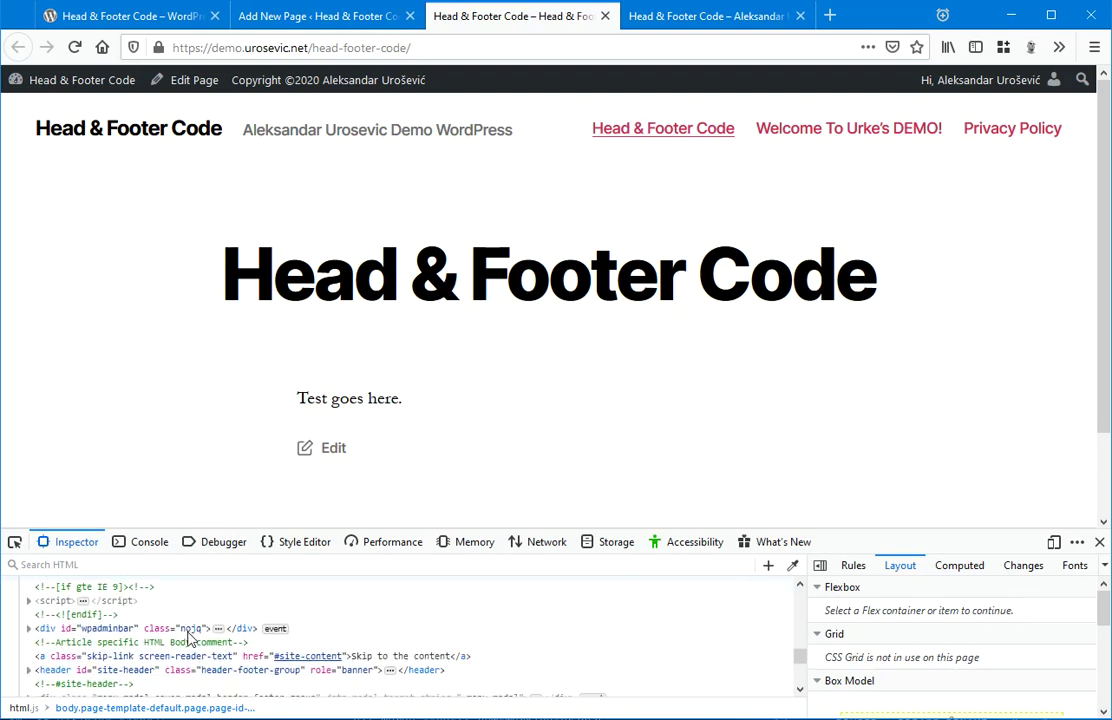
click(97, 619)
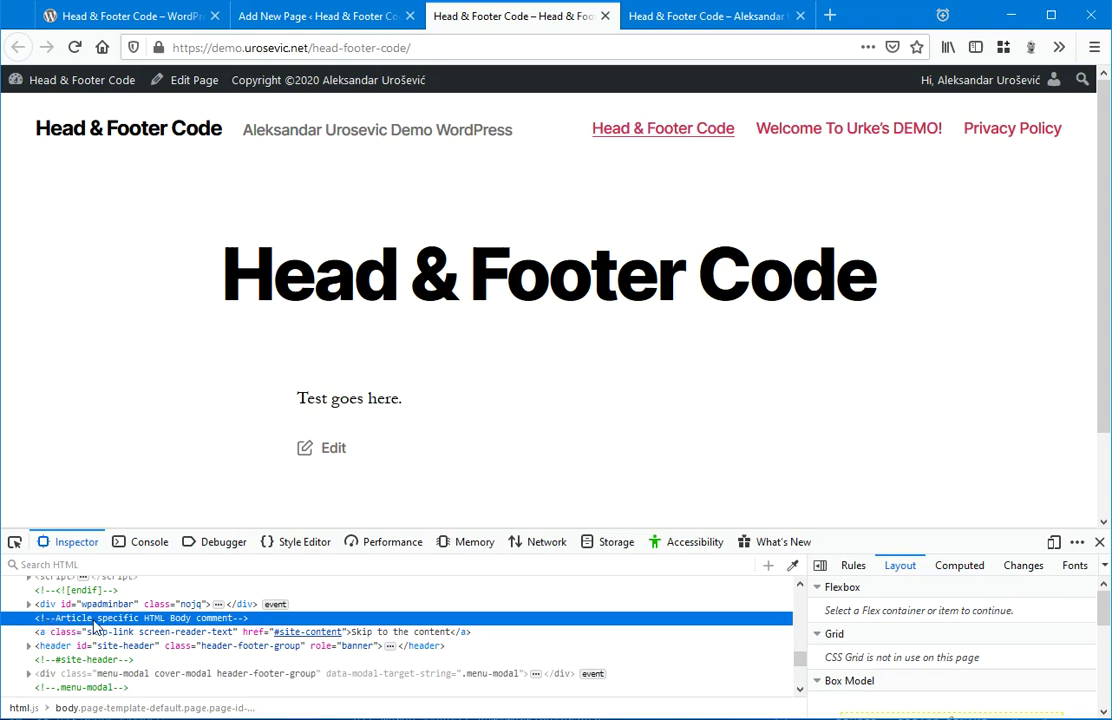
scroll(95, 627, down, 1)
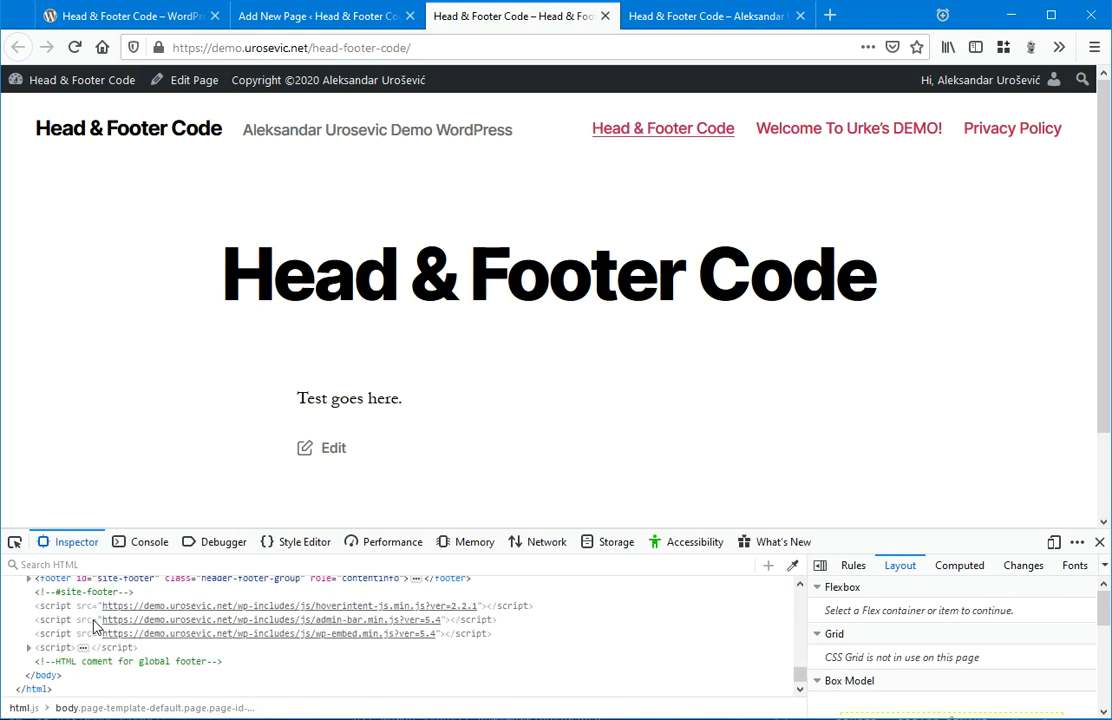
click(87, 662)
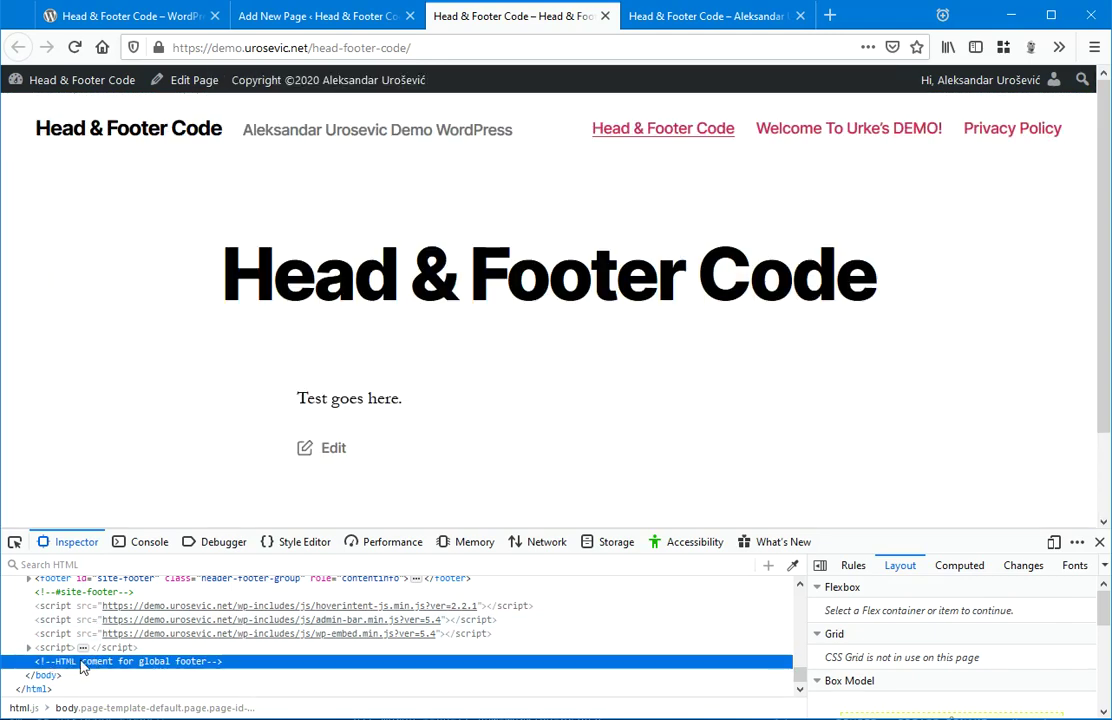
Step: Return to the Add New Page editor, check the Footer Code box is empty, and scroll back to the title
click(300, 18)
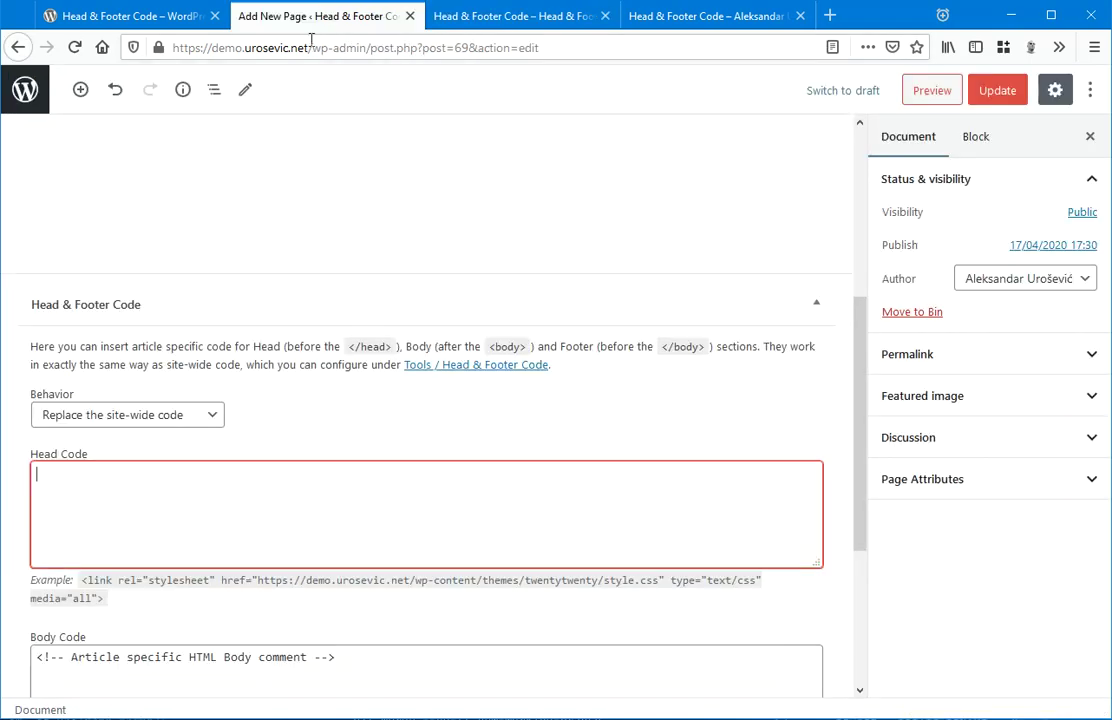
scroll(285, 600, down, 3)
click(139, 606)
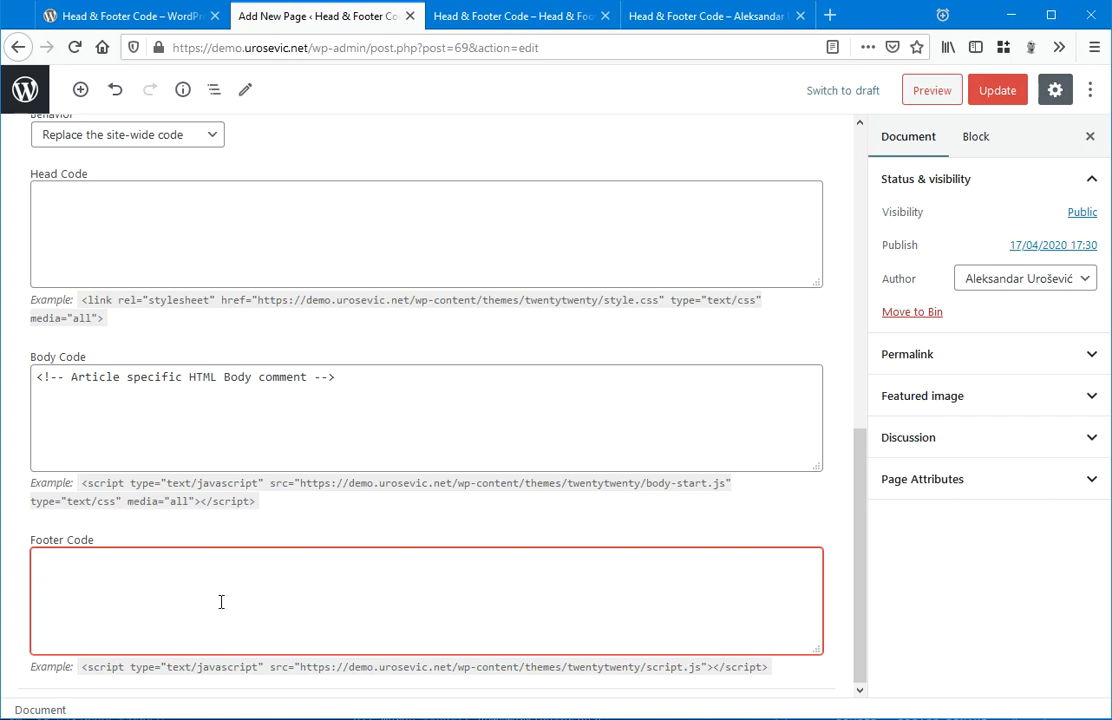
scroll(221, 601, up, 5)
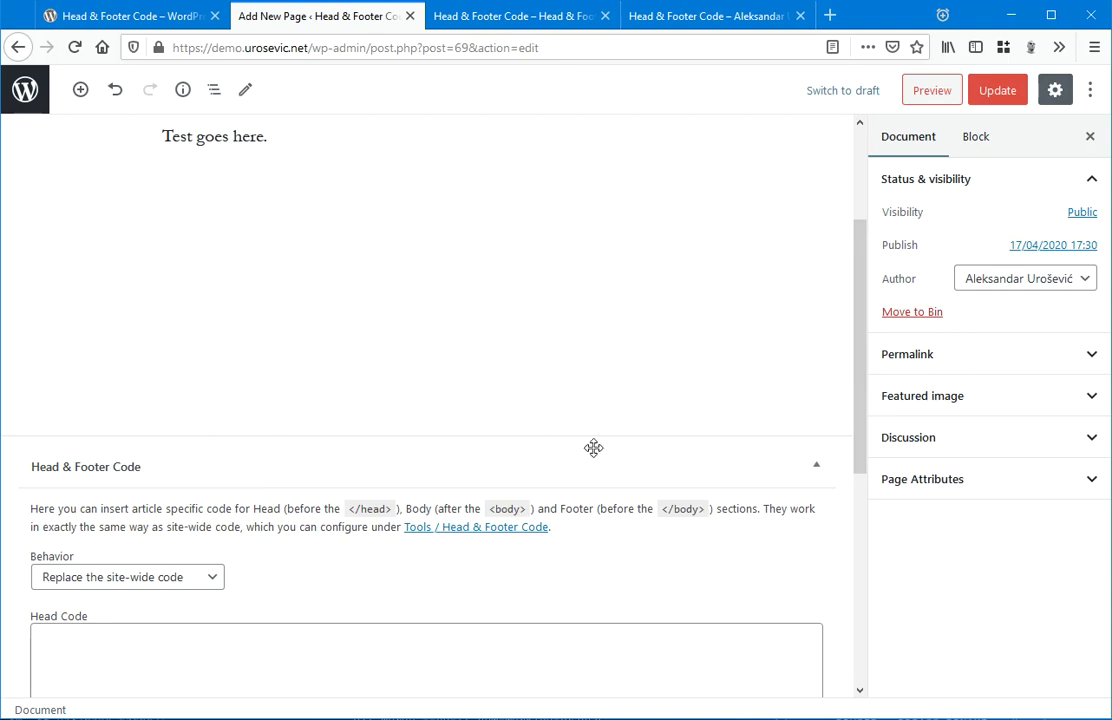
scroll(592, 440, up, 2)
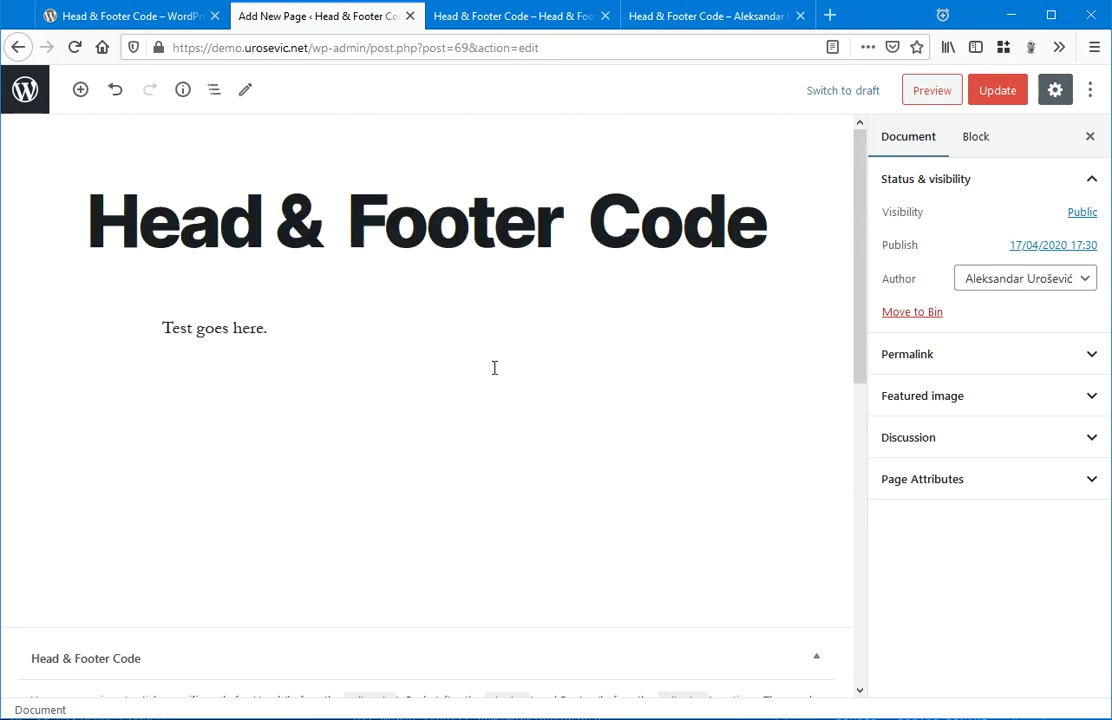